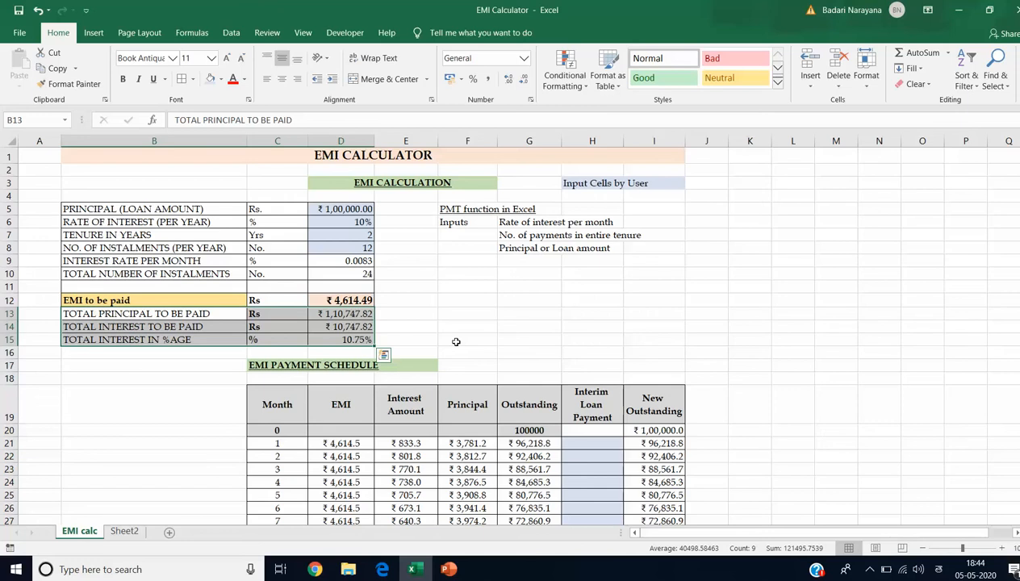
# On Sheet2, fill the four loan input cells D5:D8 with the light blue that marks user input cells.
pyautogui.click(456, 342)
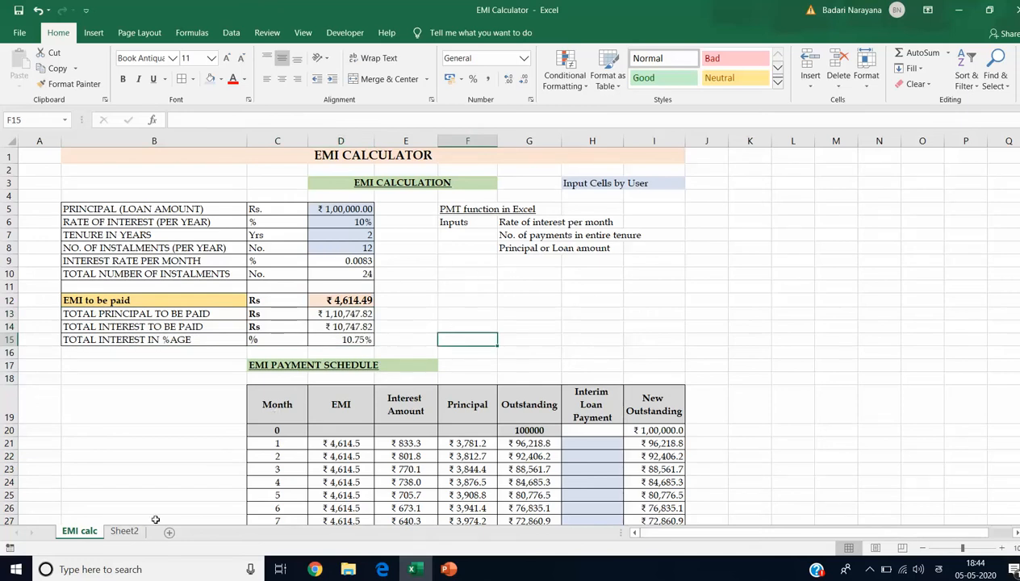
pyautogui.click(125, 531)
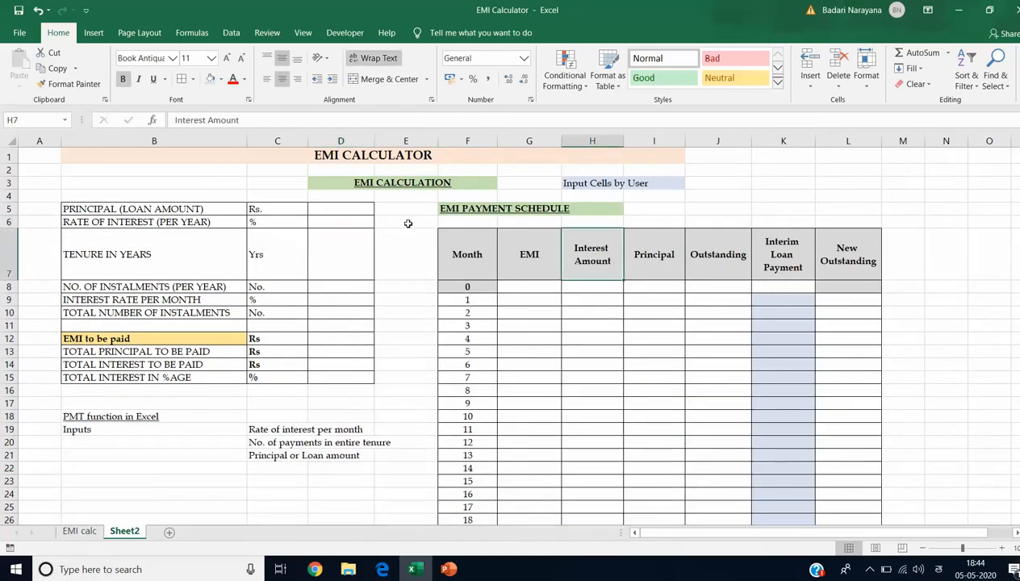
pyautogui.click(337, 209)
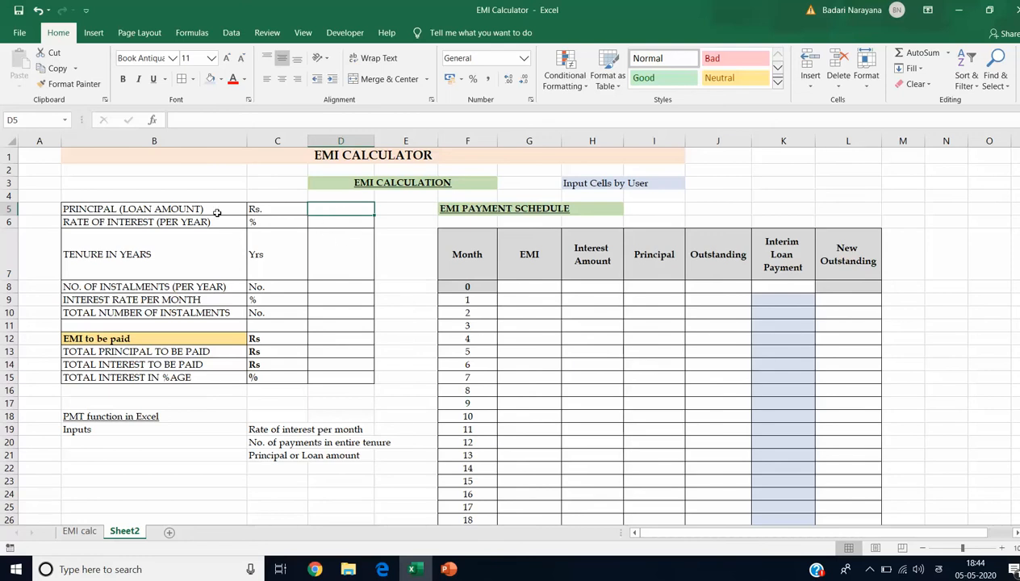
pyautogui.moveTo(165, 206); pyautogui.dragTo(355, 292)
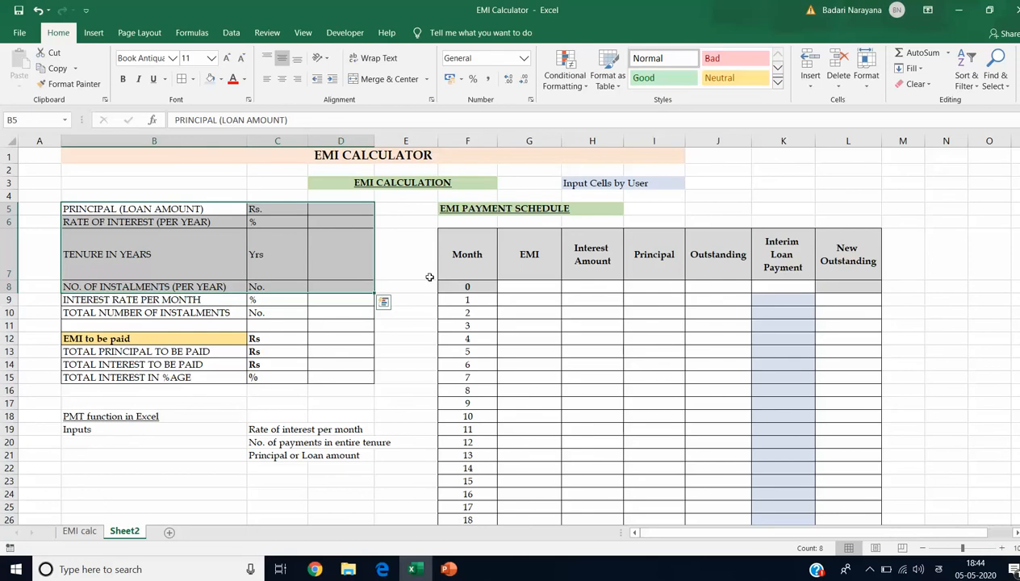
pyautogui.click(340, 209)
pyautogui.moveTo(339, 209); pyautogui.dragTo(339, 284)
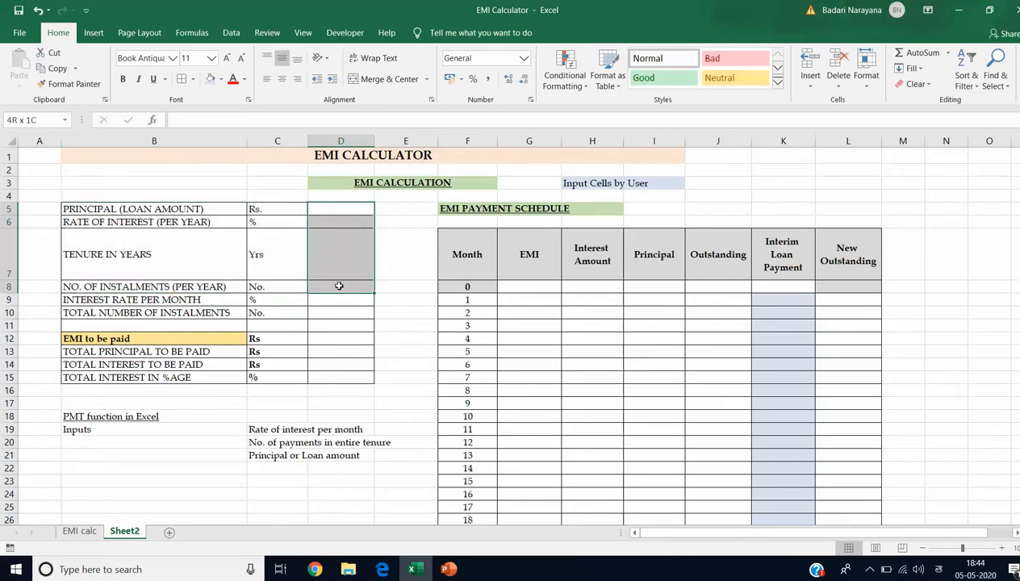
pyautogui.click(210, 79)
pyautogui.click(570, 184)
pyautogui.moveTo(642, 184); pyautogui.dragTo(642, 186)
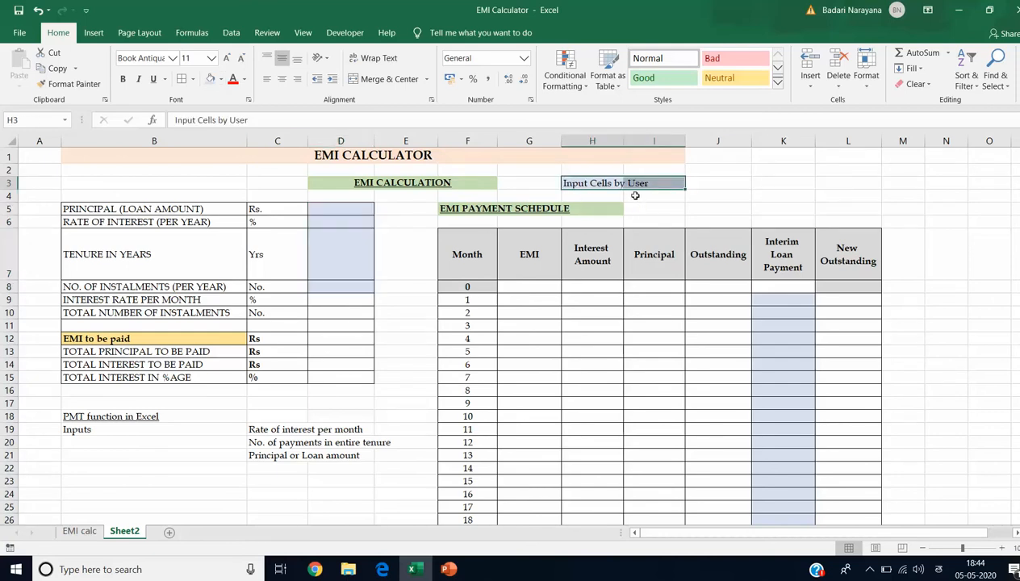
# Enter 200000 as the principal loan amount in D5 and switch the keyboard input language to English.
pyautogui.click(345, 204)
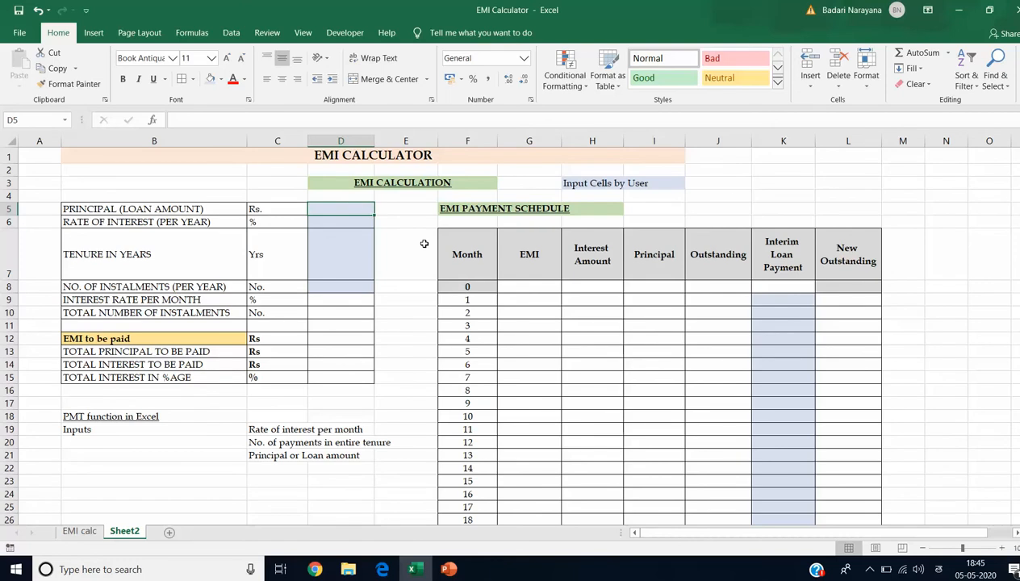
pyautogui.write('20000')
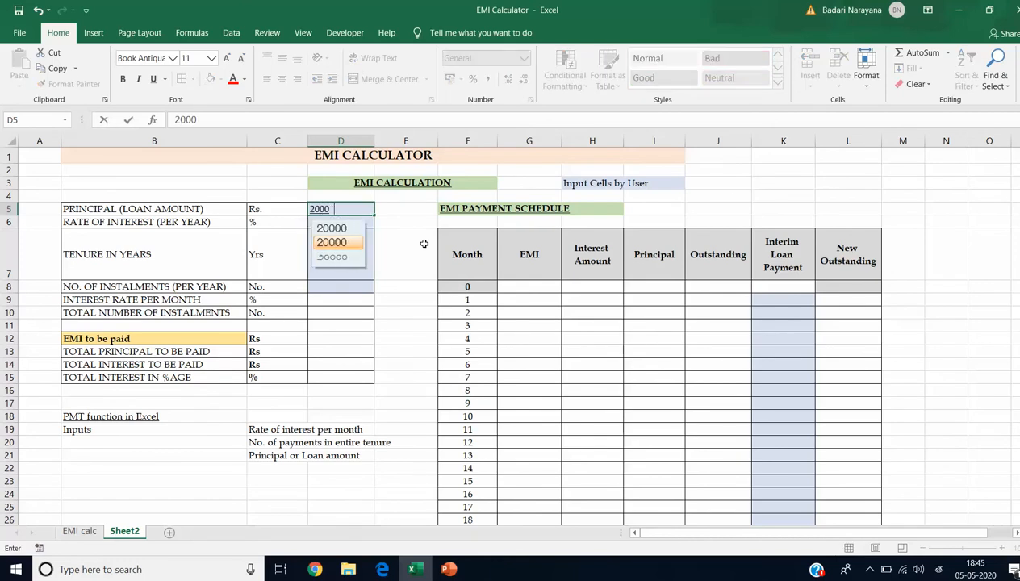
pyautogui.write('0')
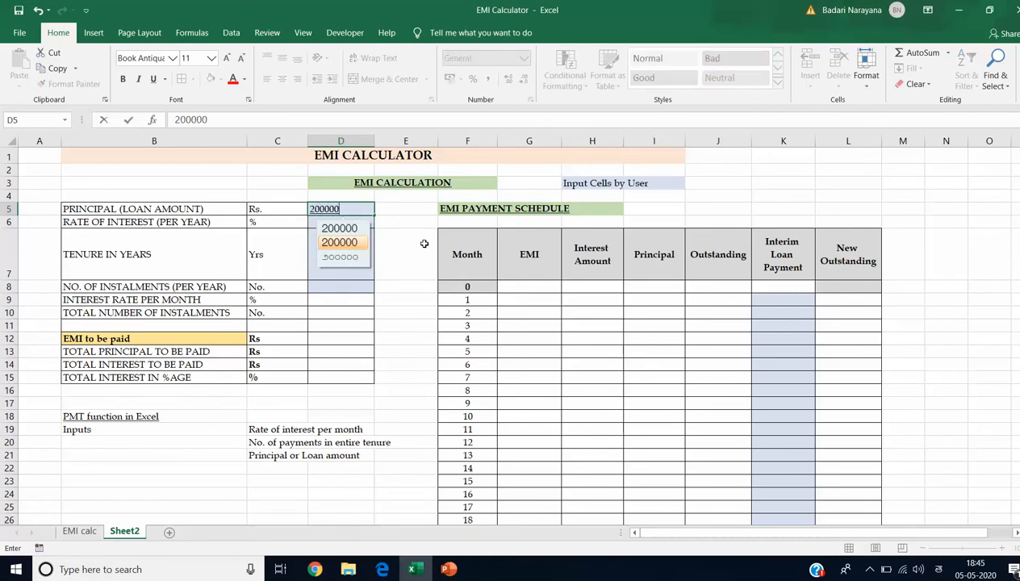
pyautogui.click(936, 569)
pyautogui.click(920, 416)
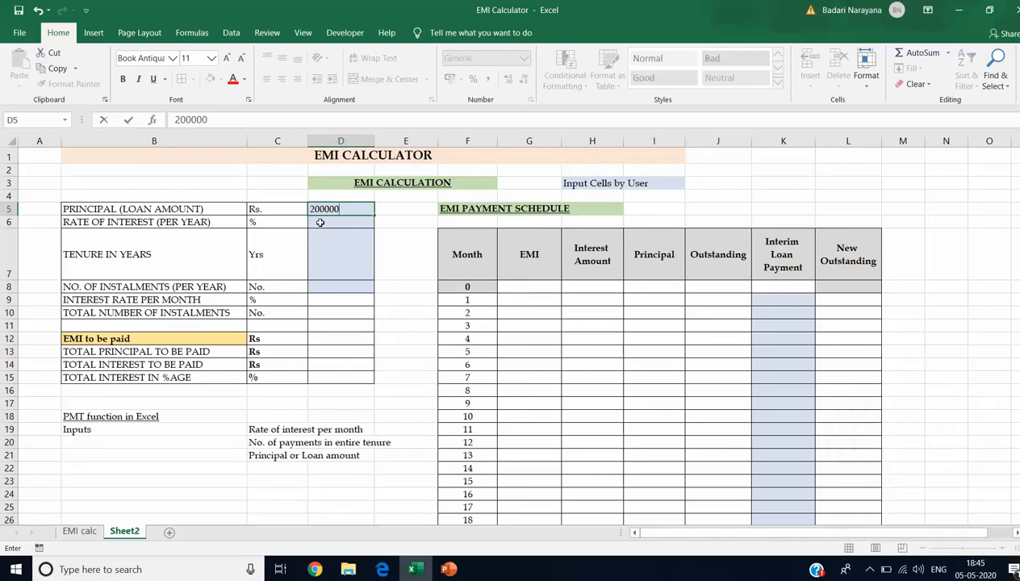
pyautogui.click(347, 225)
# Format the principal amount in D5 as Currency with the ₹ symbol and two decimal places.
pyautogui.click(347, 209)
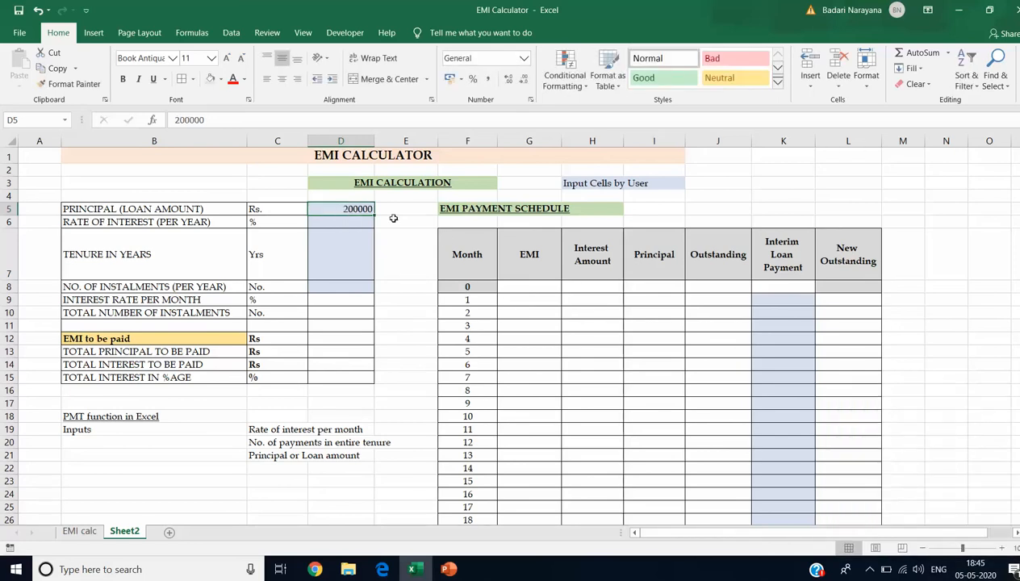
pyautogui.rightClick(346, 208)
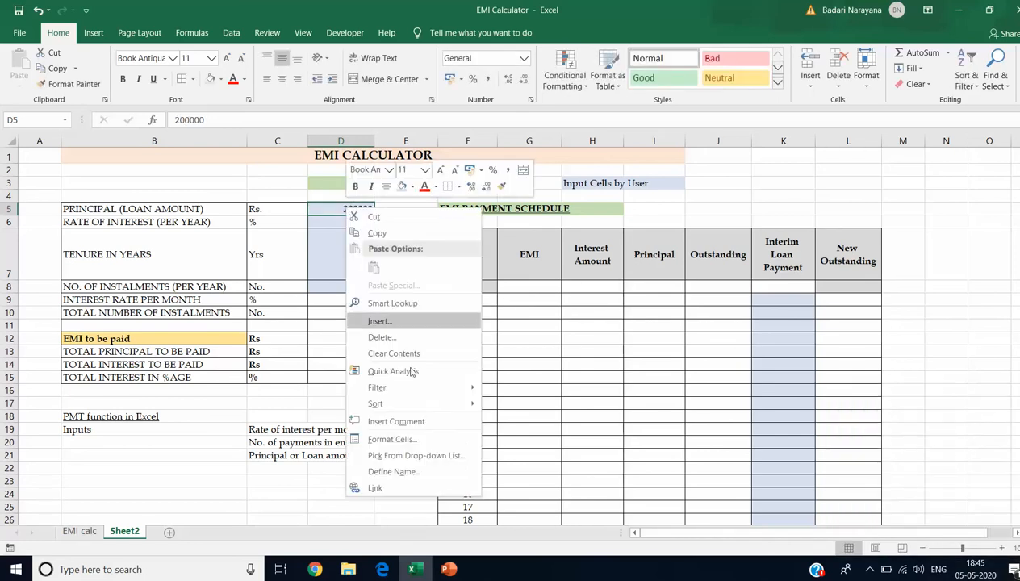
pyautogui.click(393, 440)
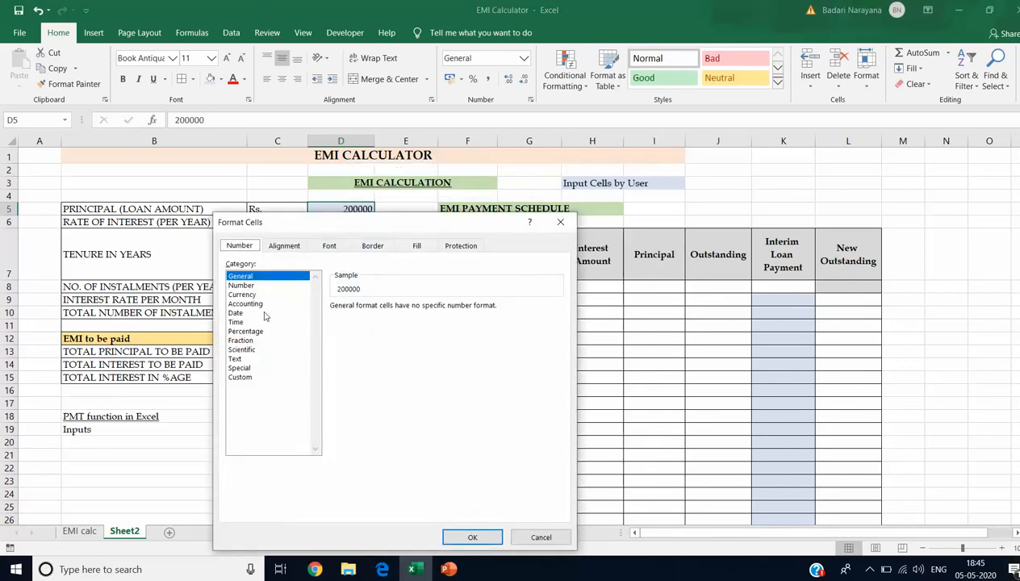
pyautogui.click(252, 294)
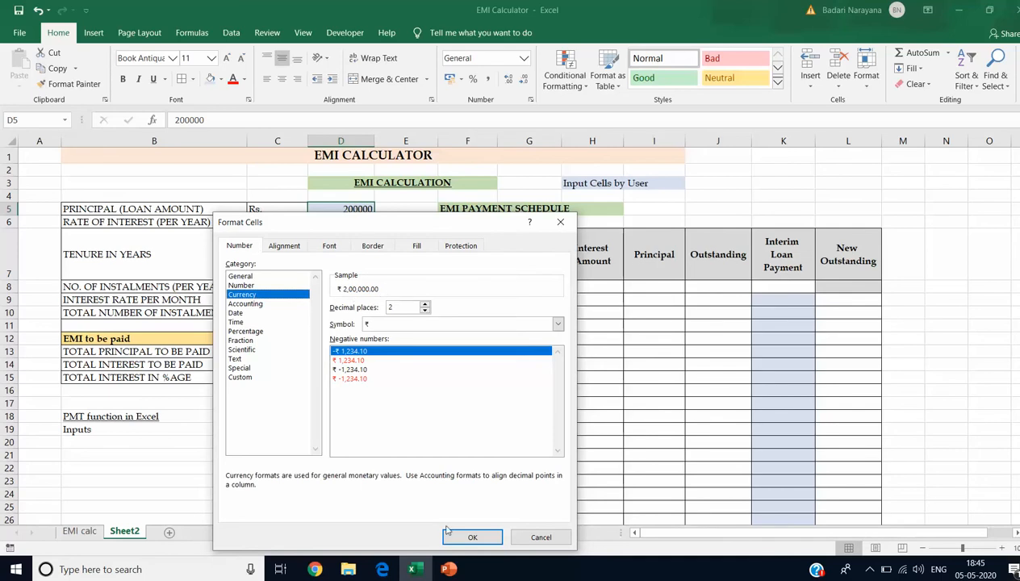
pyautogui.click(468, 538)
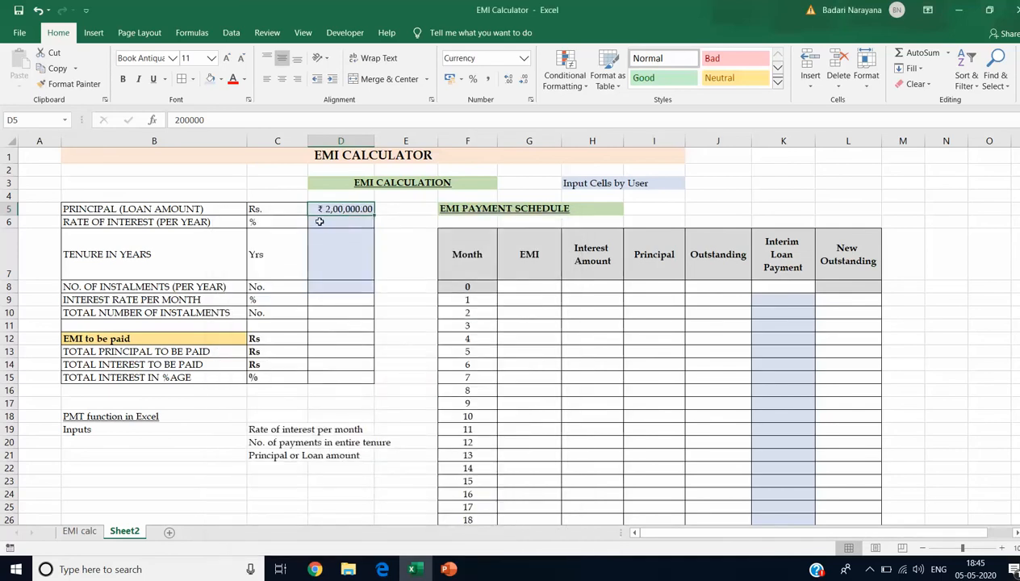
# Enter 10% as the yearly rate of interest in D6.
pyautogui.click(350, 220)
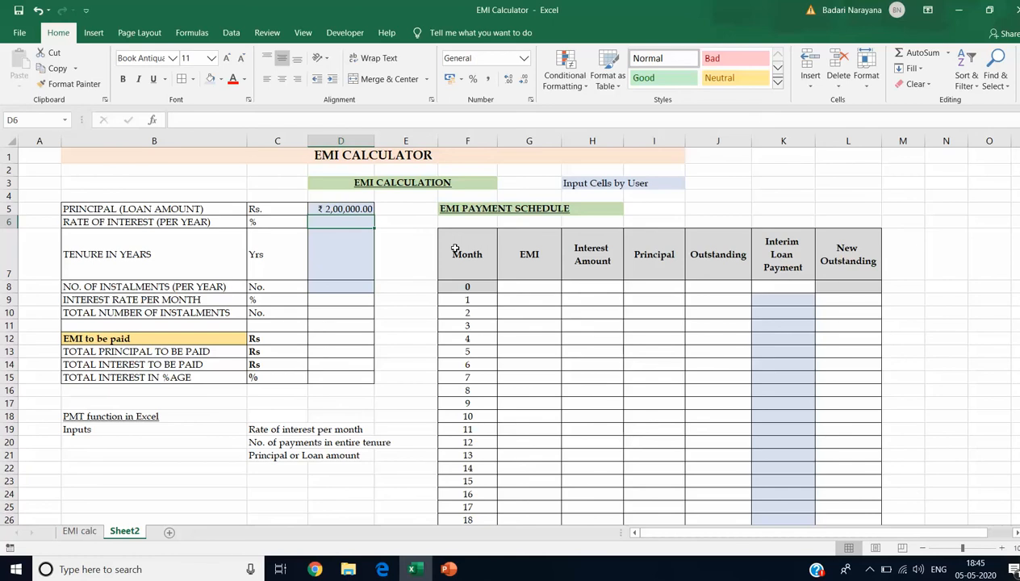
pyautogui.write('10')
pyautogui.press('Return')
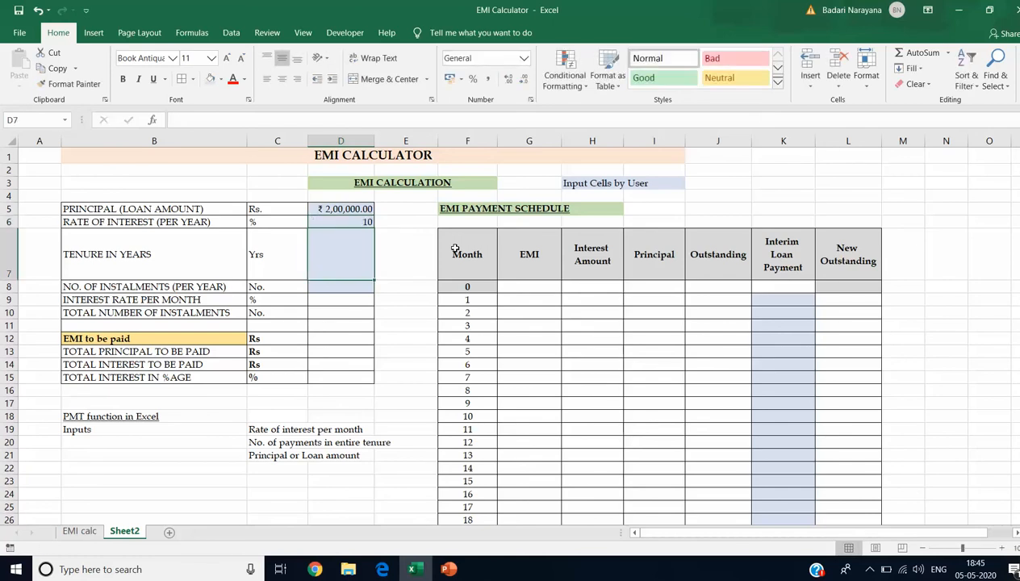
pyautogui.click(364, 221)
pyautogui.rightClick(370, 225)
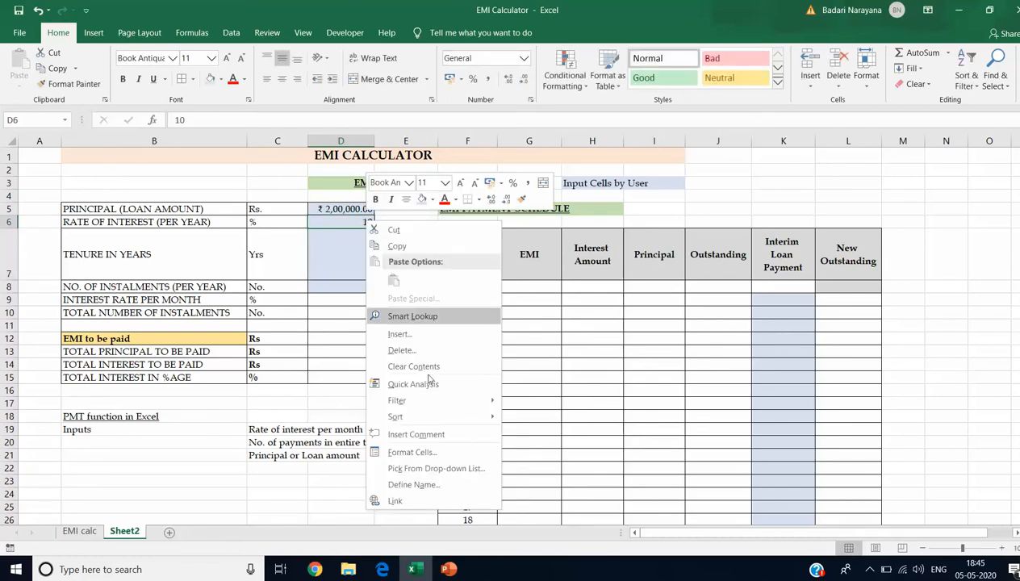
pyautogui.click(353, 222)
pyautogui.doubleClick(352, 222)
pyautogui.write('%')
pyautogui.press('Return')
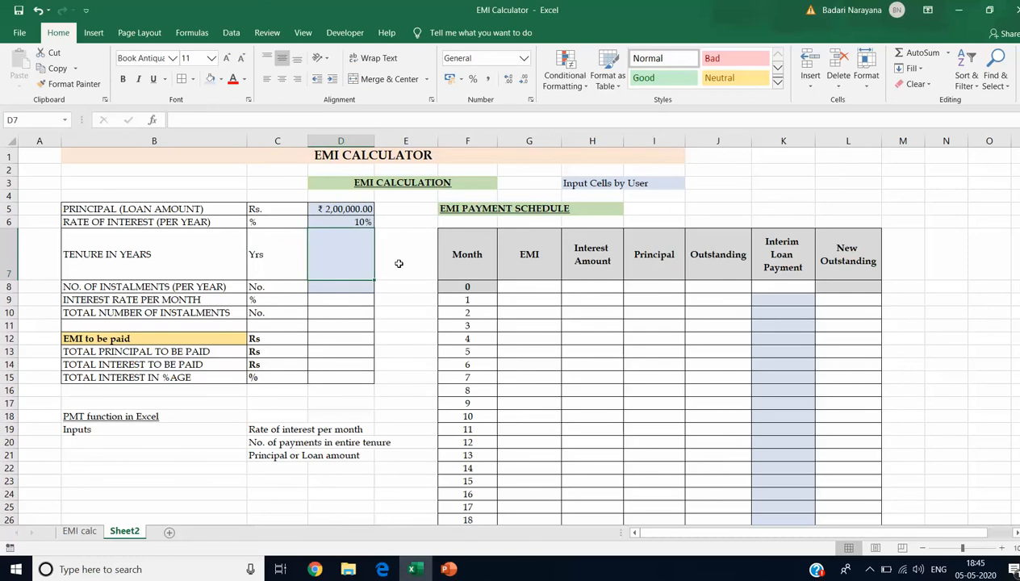
# Set the tenure in D7 to 2 years and the number of instalments per year in D8 to 12.
pyautogui.write('2')
pyautogui.press('Return')
pyautogui.click(232, 288)
pyautogui.moveTo(252, 288); pyautogui.dragTo(353, 288)
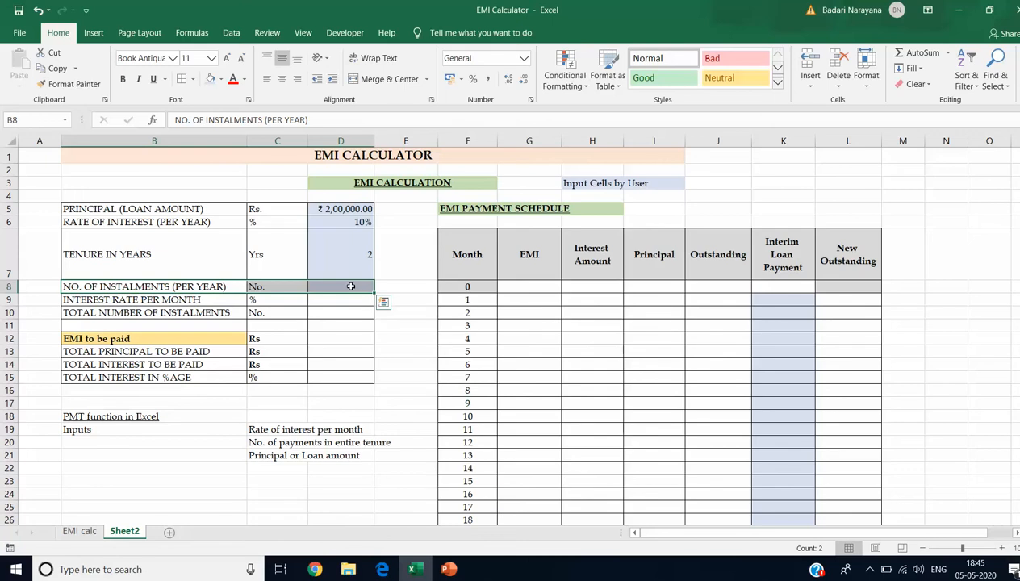
pyautogui.click(351, 287)
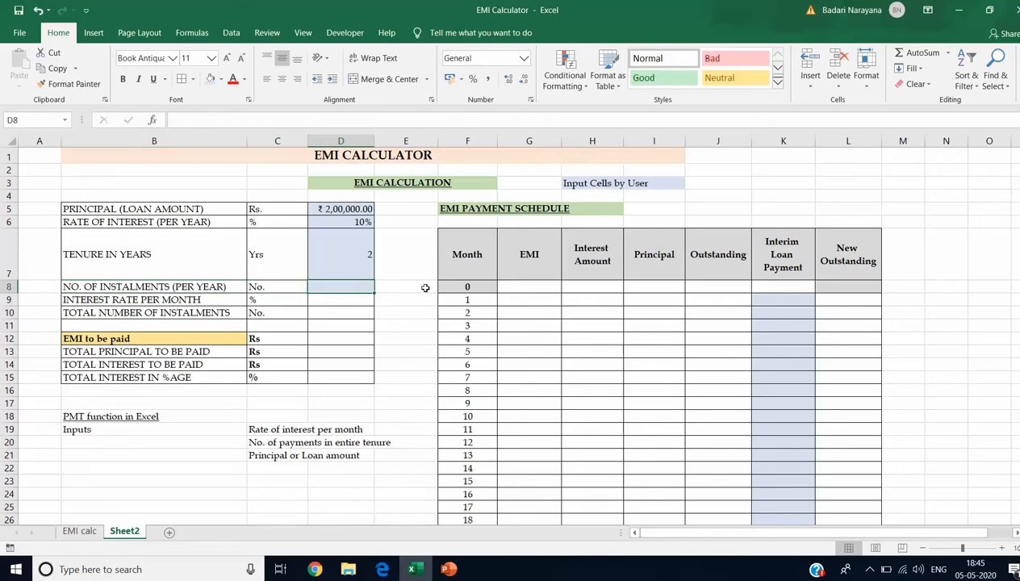
pyautogui.write('12')
pyautogui.press('Return')
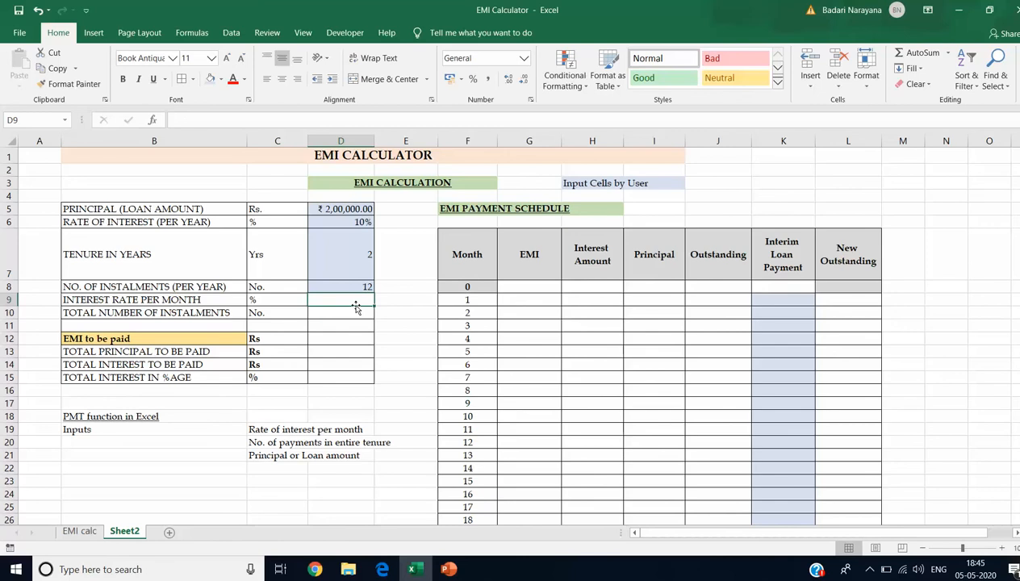
# Calculate the monthly interest rate in D9 with the formula =D6/12.
pyautogui.moveTo(222, 299); pyautogui.dragTo(349, 301)
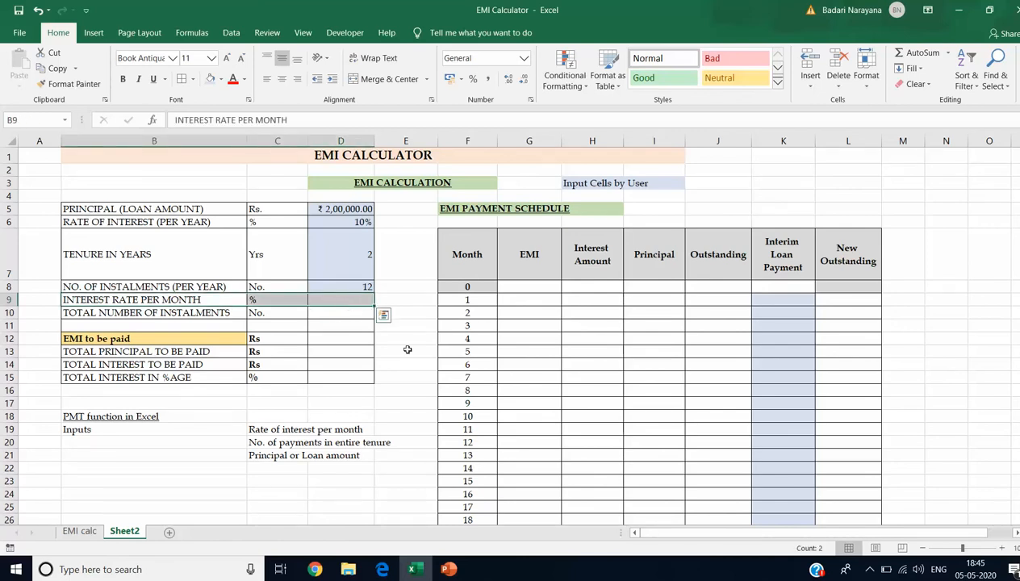
pyautogui.click(347, 299)
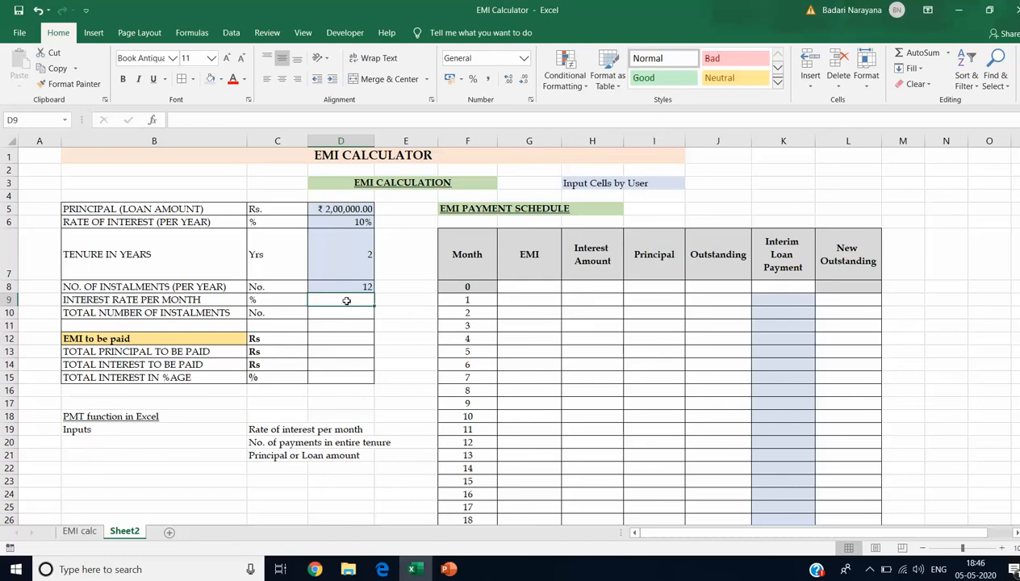
pyautogui.write('=')
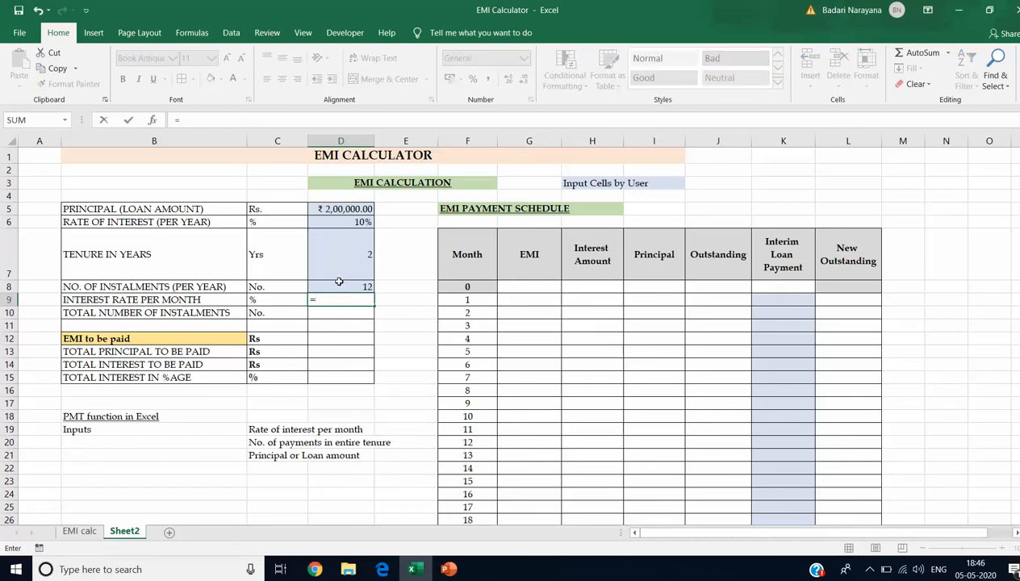
pyautogui.click(355, 219)
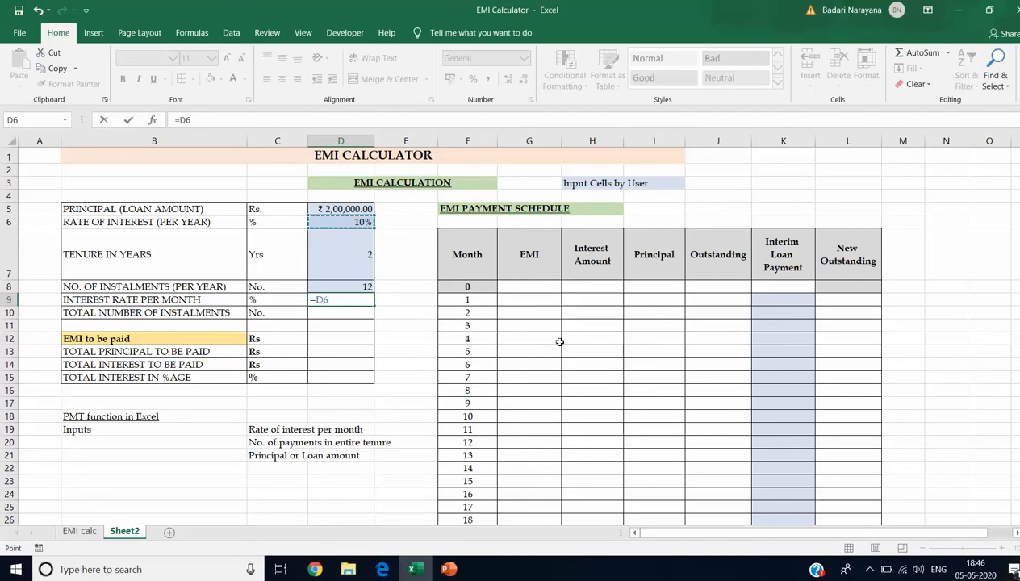
pyautogui.write('/12')
pyautogui.press('Return')
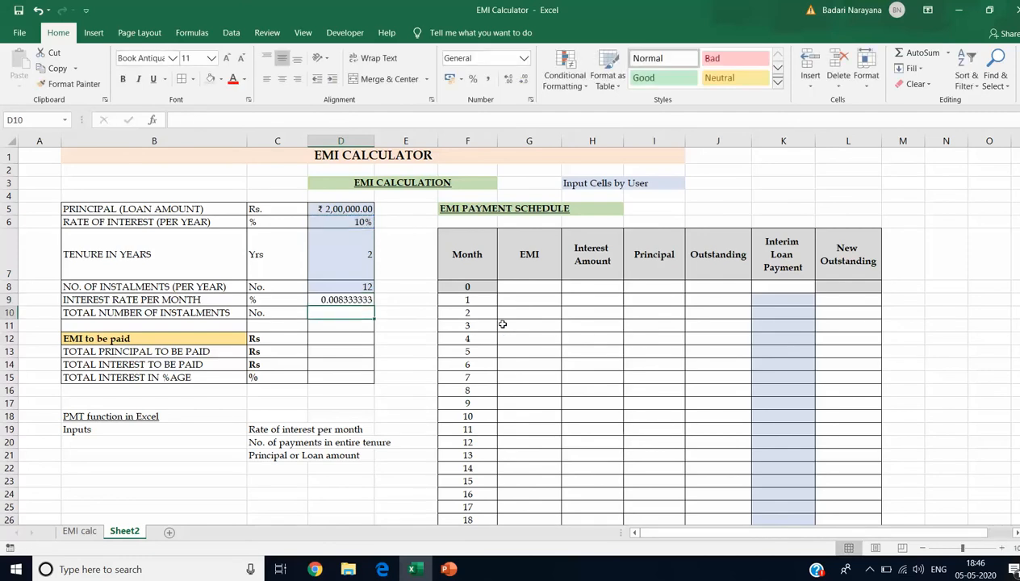
# Format the monthly interest rate in D9 as Percentage with two decimal places.
pyautogui.press('Up')
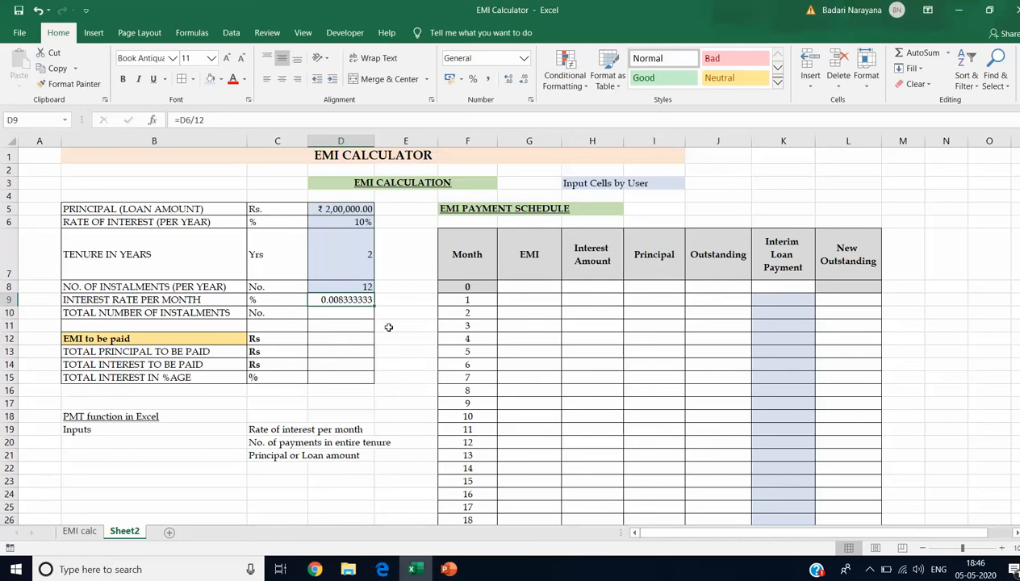
pyautogui.rightClick(357, 301)
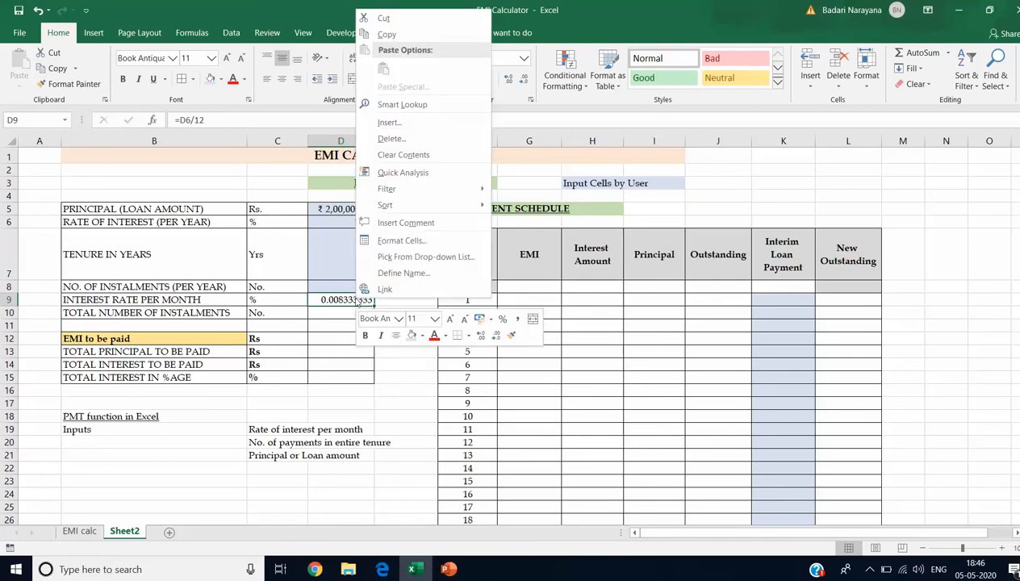
pyautogui.click(394, 240)
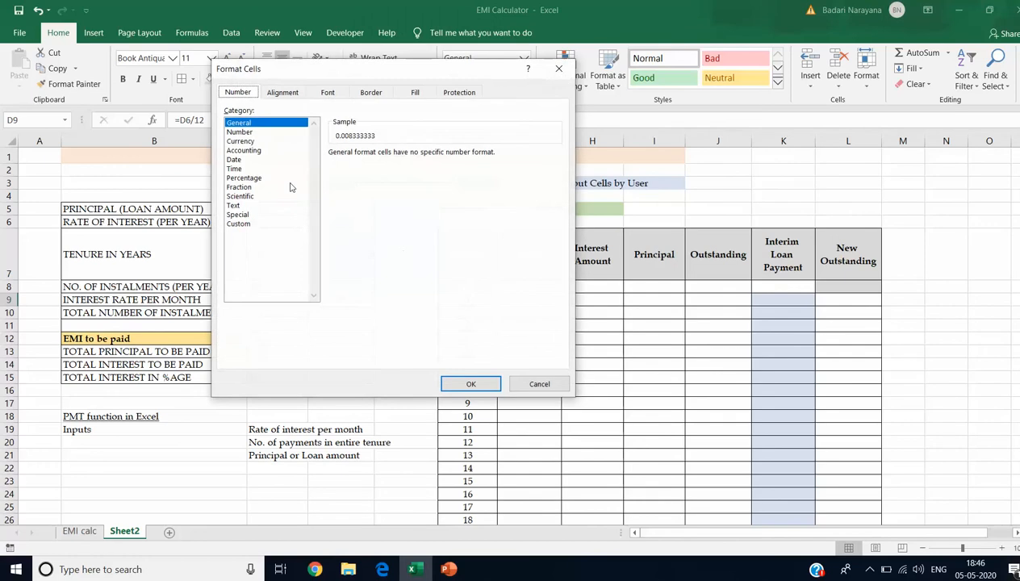
pyautogui.click(257, 179)
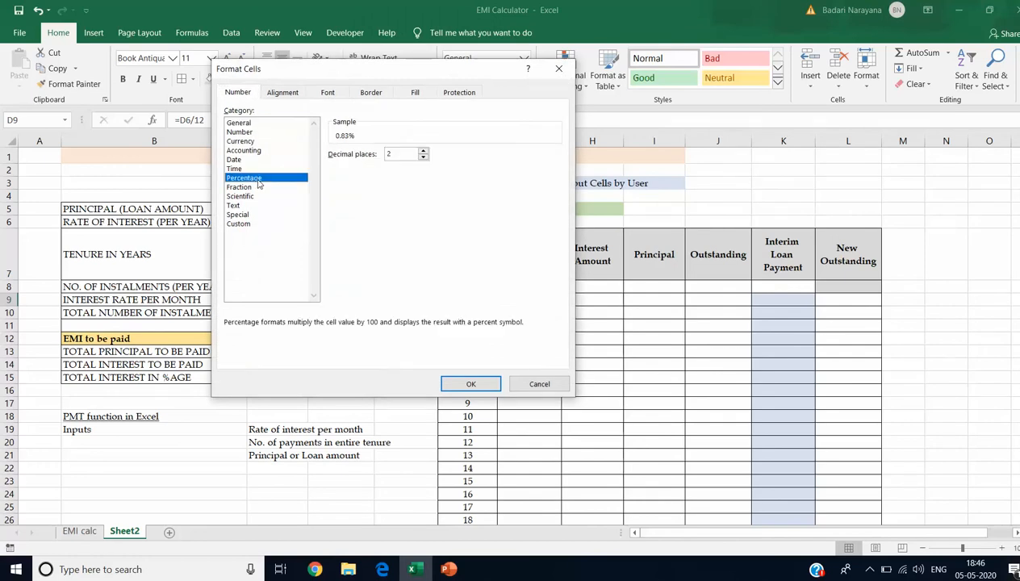
pyautogui.click(472, 383)
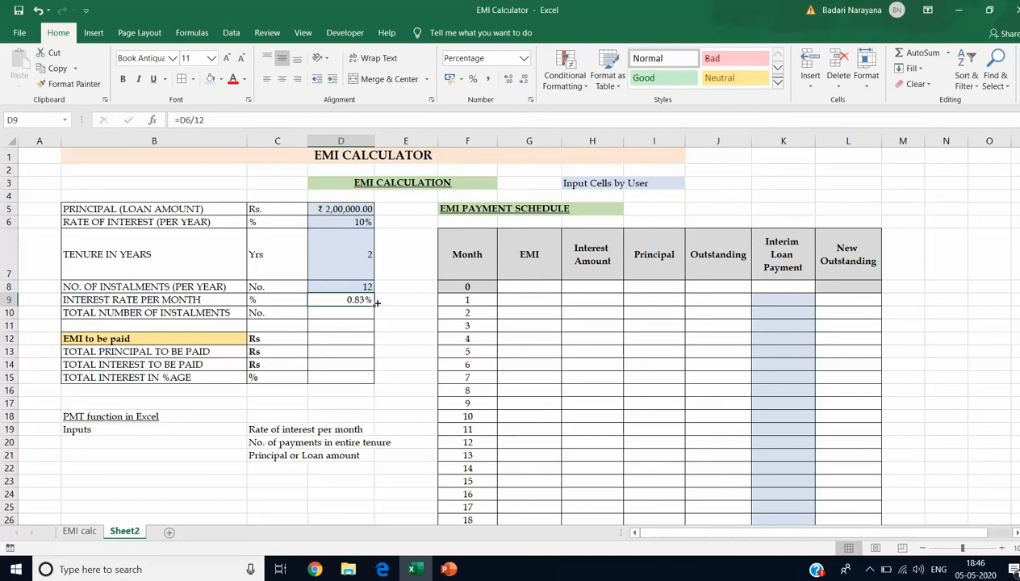
# Calculate the total number of instalments in D10 with the formula =D7*D8.
pyautogui.click(359, 222)
pyautogui.click(352, 313)
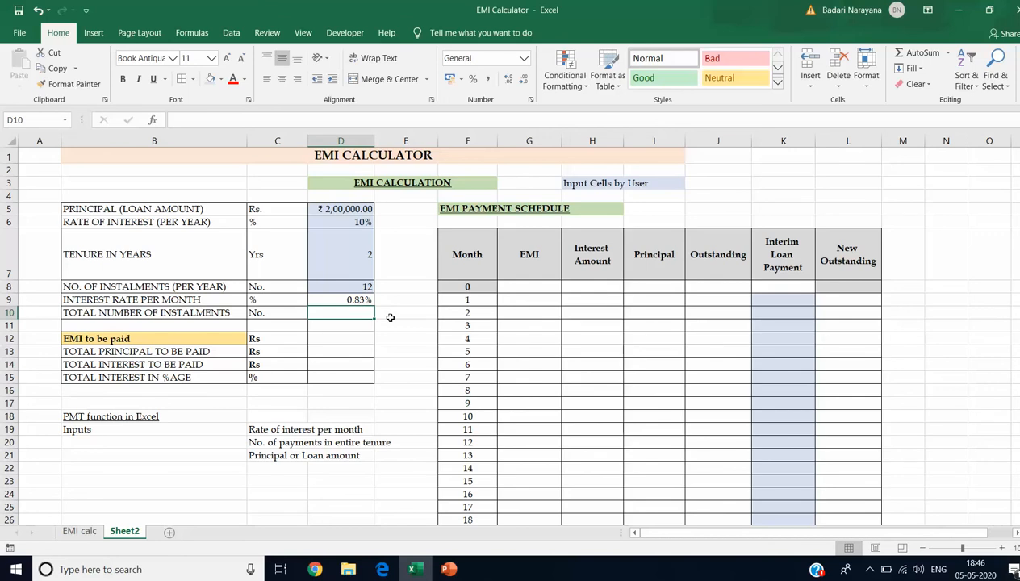
pyautogui.write('=')
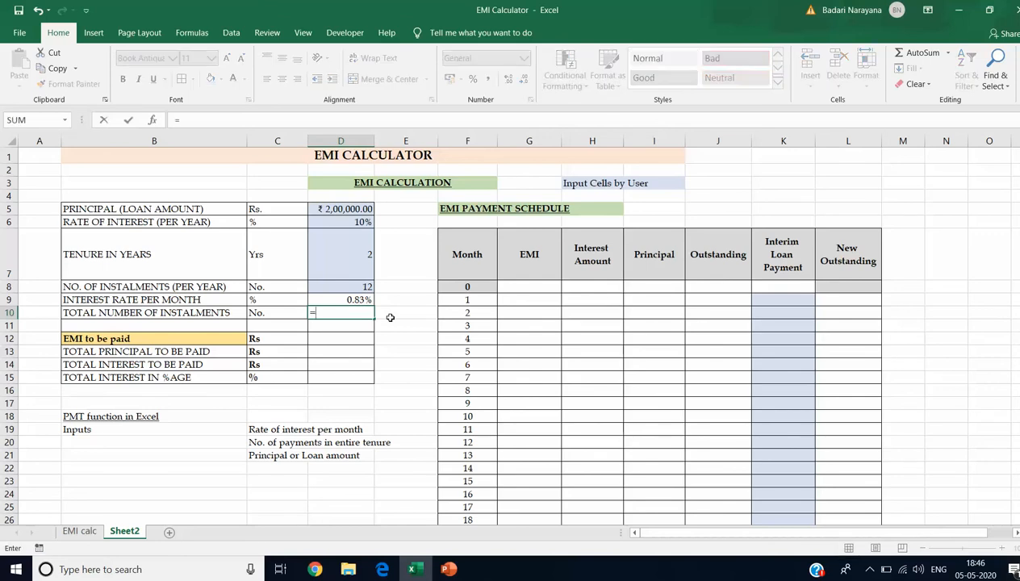
pyautogui.click(360, 254)
pyautogui.write('*')
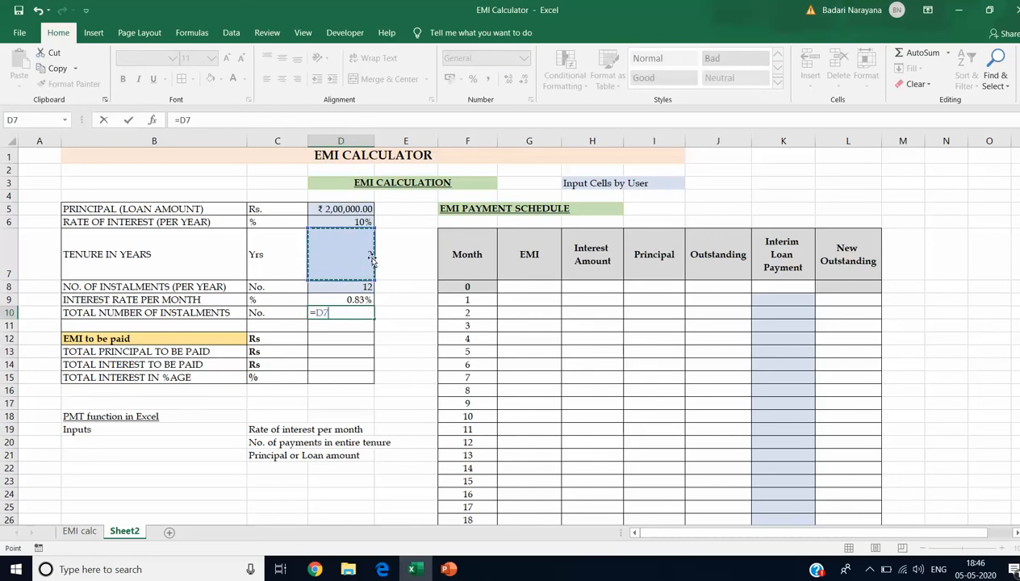
pyautogui.click(363, 287)
pyautogui.press('Return')
pyautogui.click(367, 312)
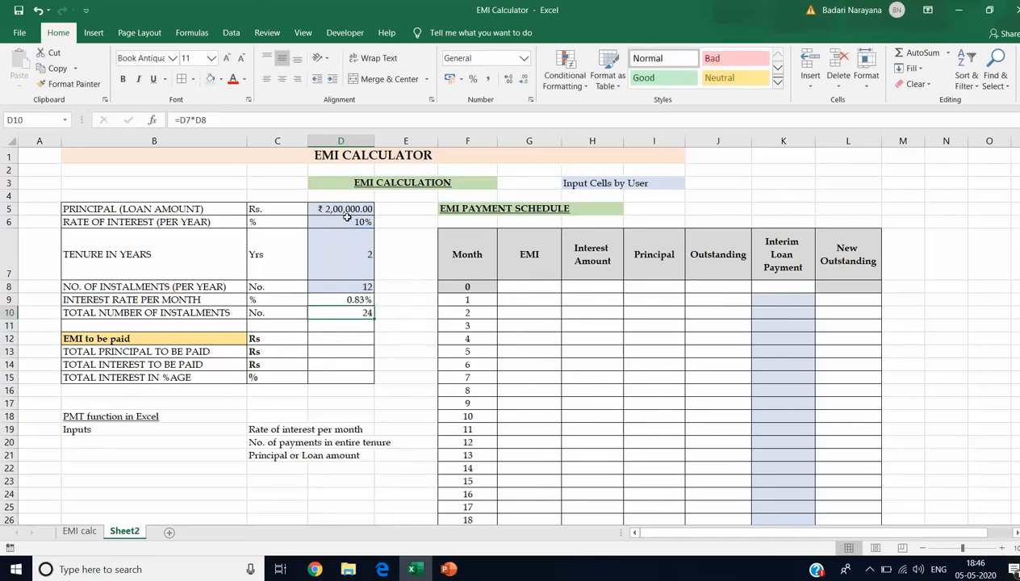
# Review the PMT function notes in B18:D21 covering the monthly interest rate, number of payments and loan amount inputs.
pyautogui.click(336, 335)
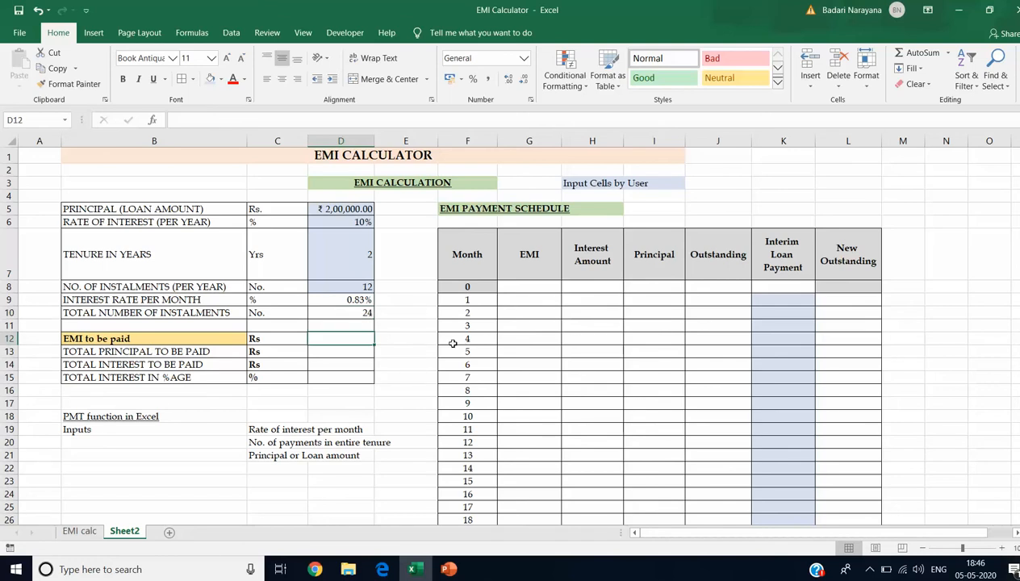
pyautogui.moveTo(115, 413); pyautogui.dragTo(369, 456)
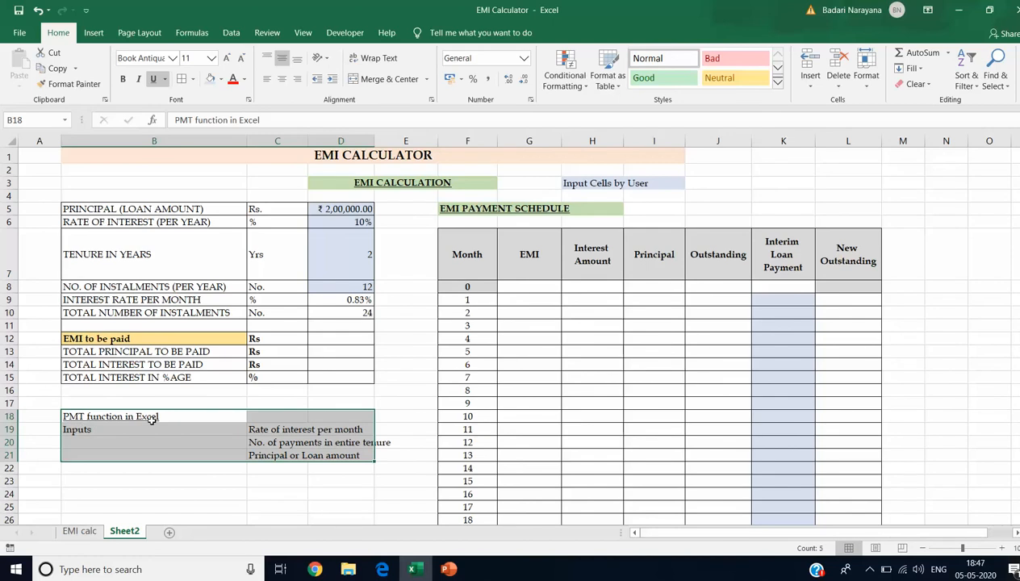
pyautogui.click(269, 430)
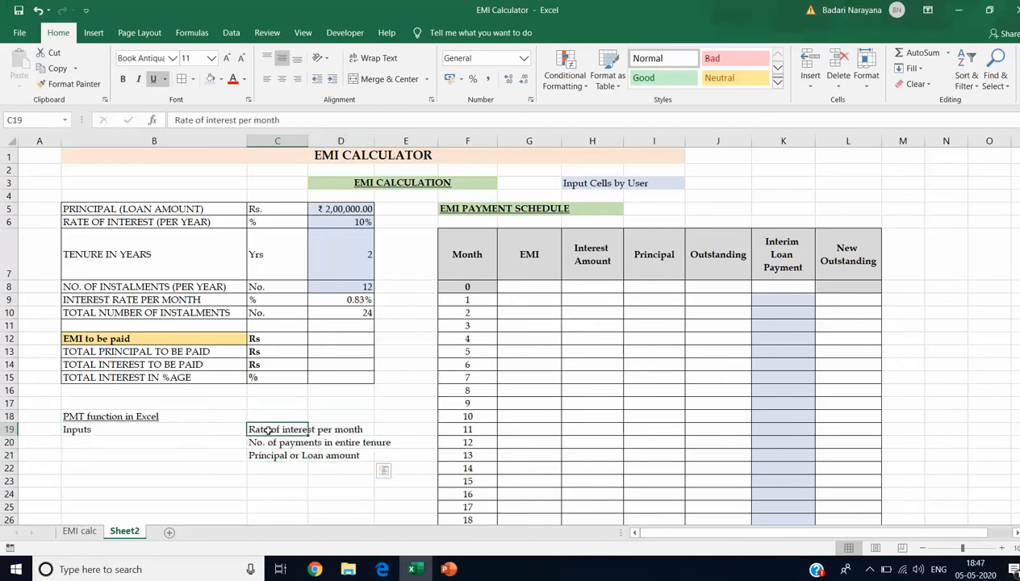
pyautogui.moveTo(284, 429); pyautogui.dragTo(369, 455)
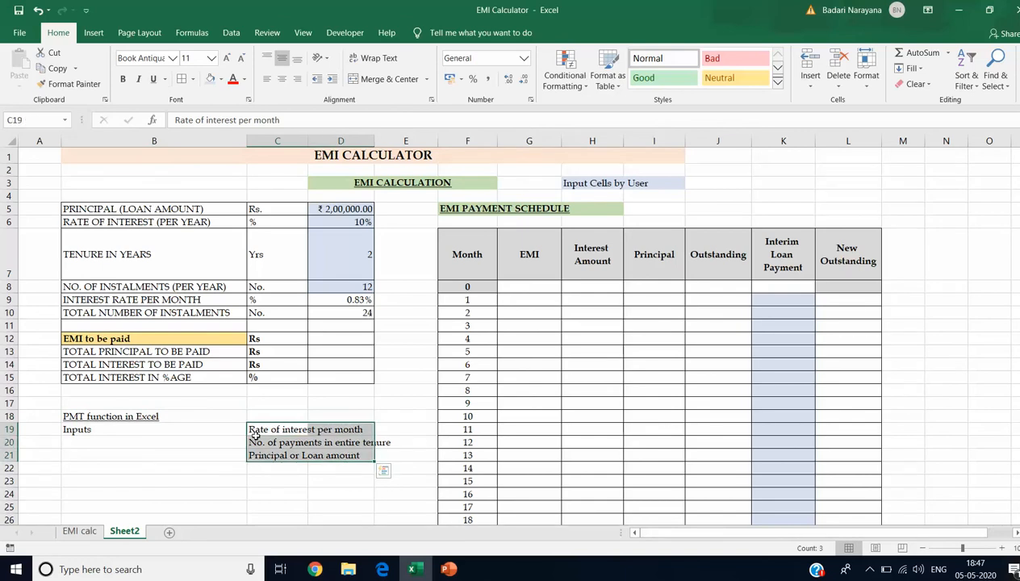
pyautogui.click(283, 429)
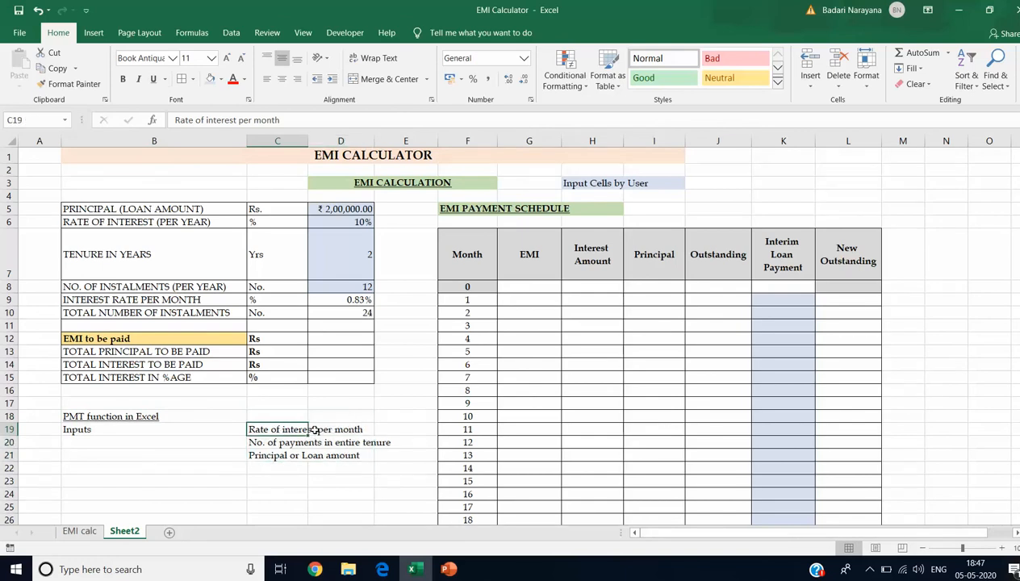
pyautogui.moveTo(237, 121); pyautogui.dragTo(280, 120)
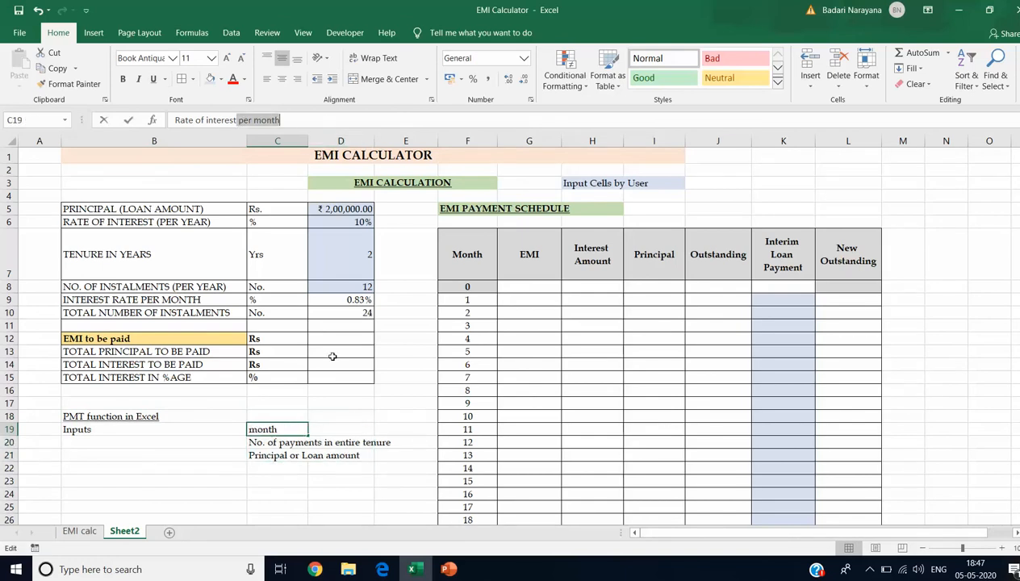
pyautogui.press('Escape')
pyautogui.click(267, 442)
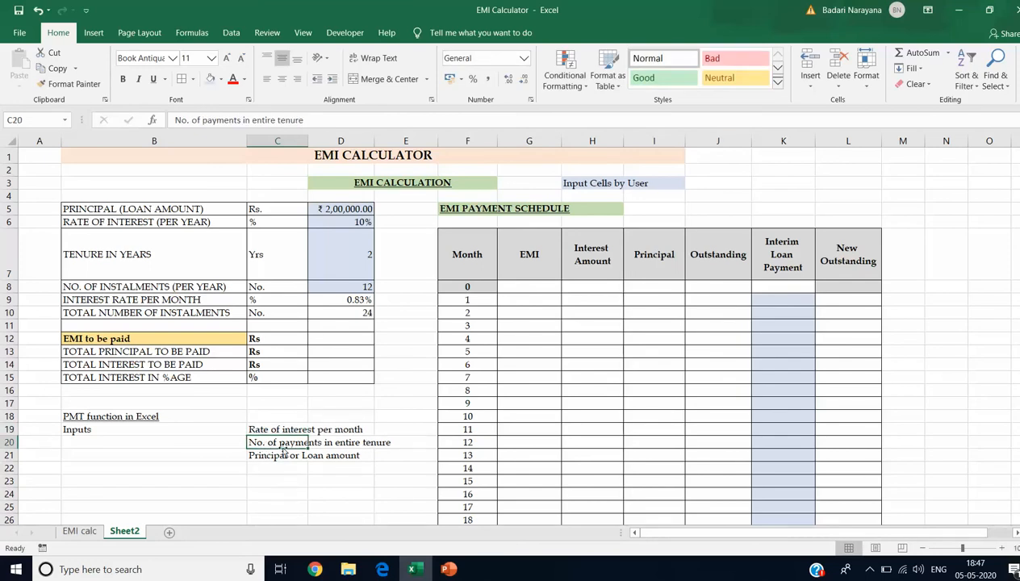
pyautogui.click(283, 457)
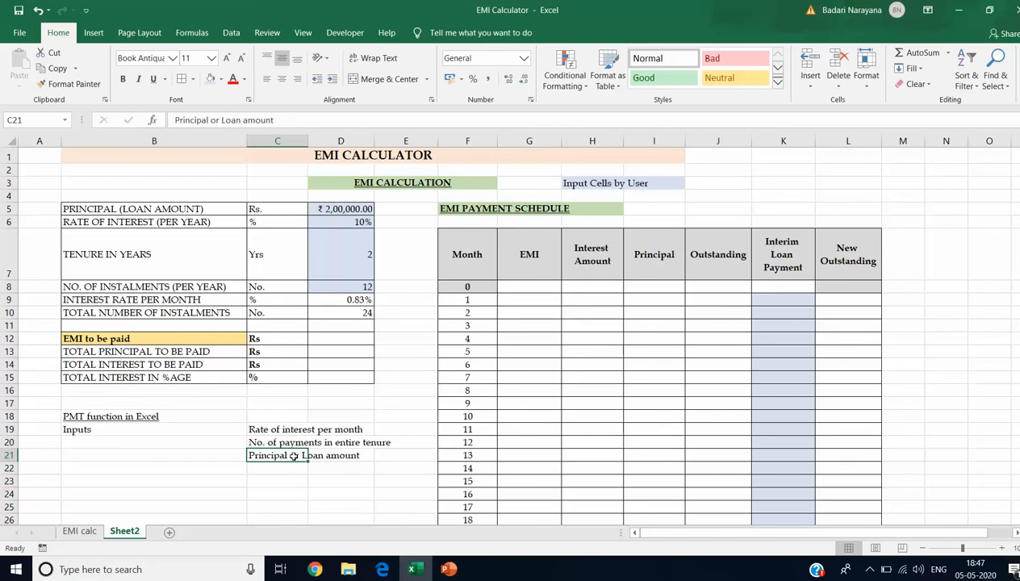
# Calculate the EMI to be paid in D12 with the formula =PMT(D9,D10,D5).
pyautogui.click(360, 340)
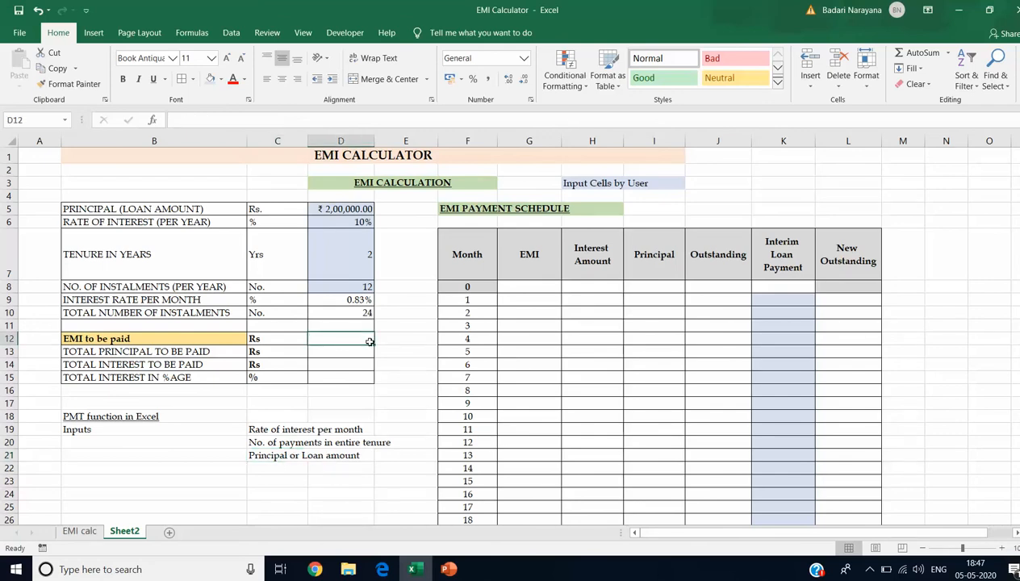
pyautogui.write('=PM')
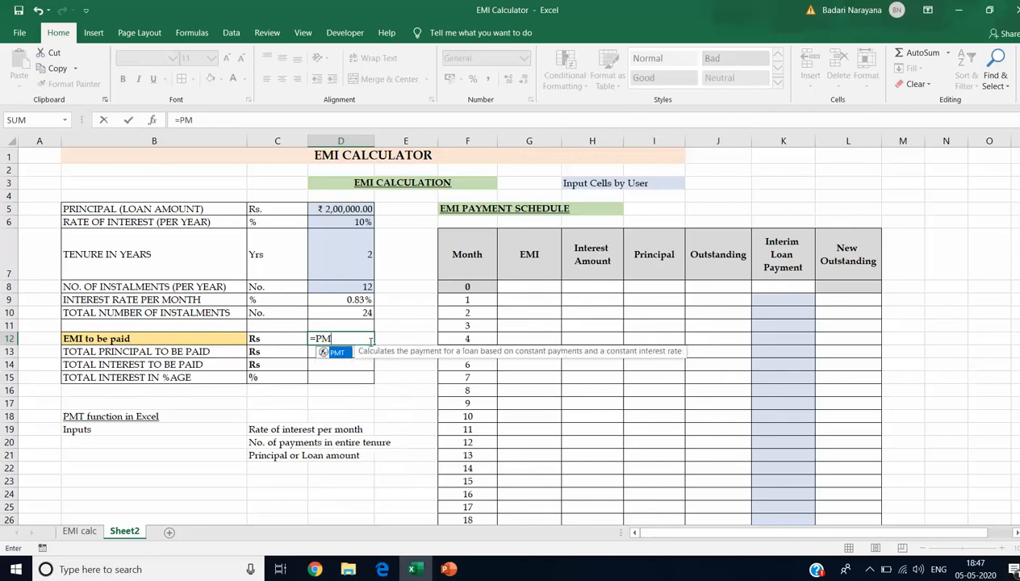
pyautogui.write('T(')
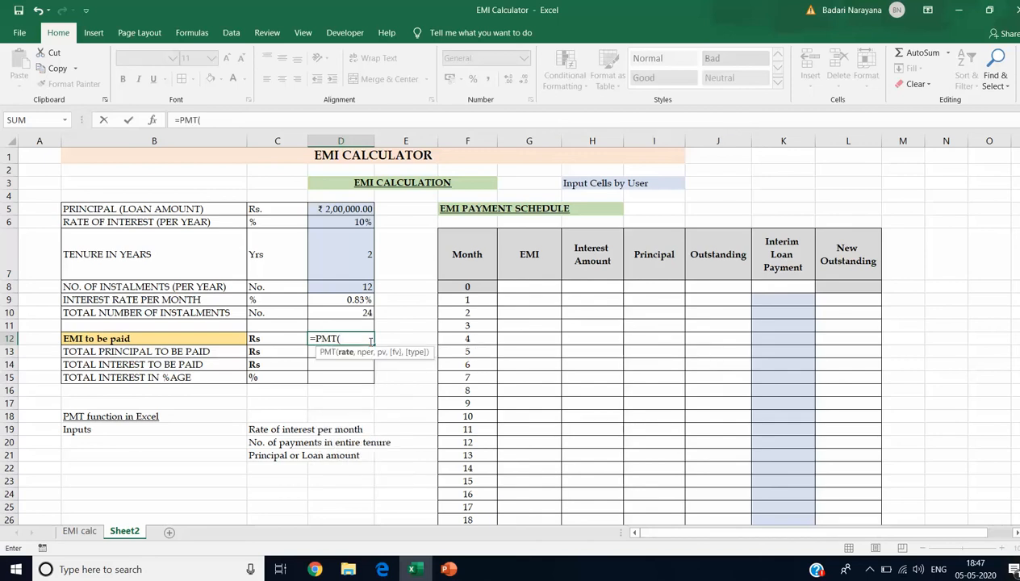
pyautogui.click(362, 299)
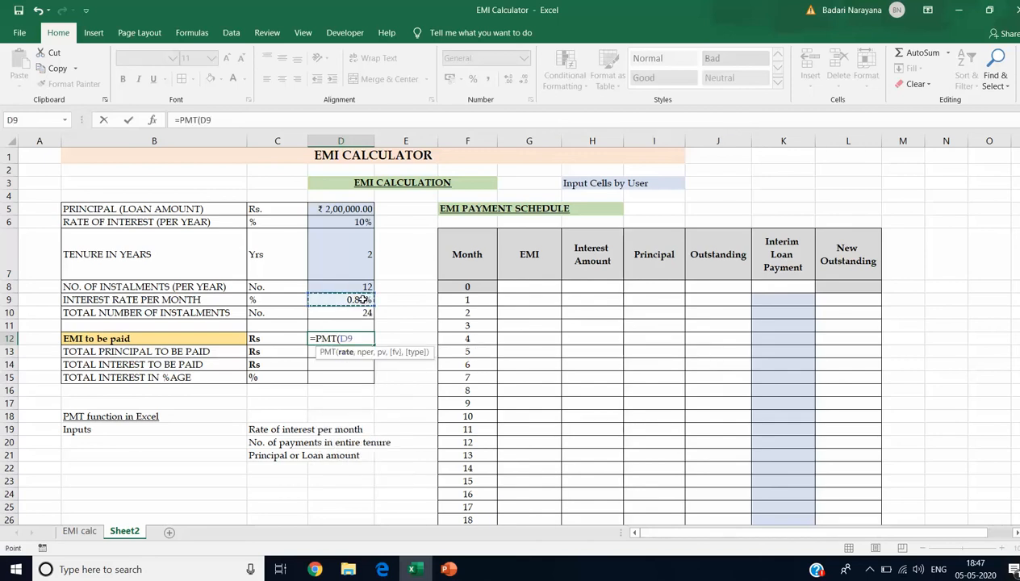
pyautogui.write(',')
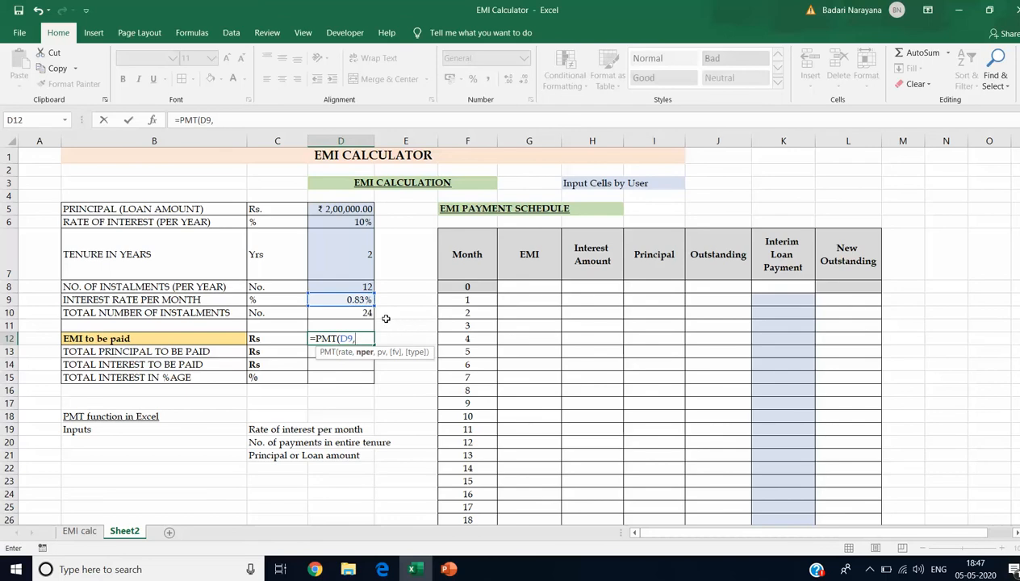
pyautogui.click(367, 313)
pyautogui.write(',')
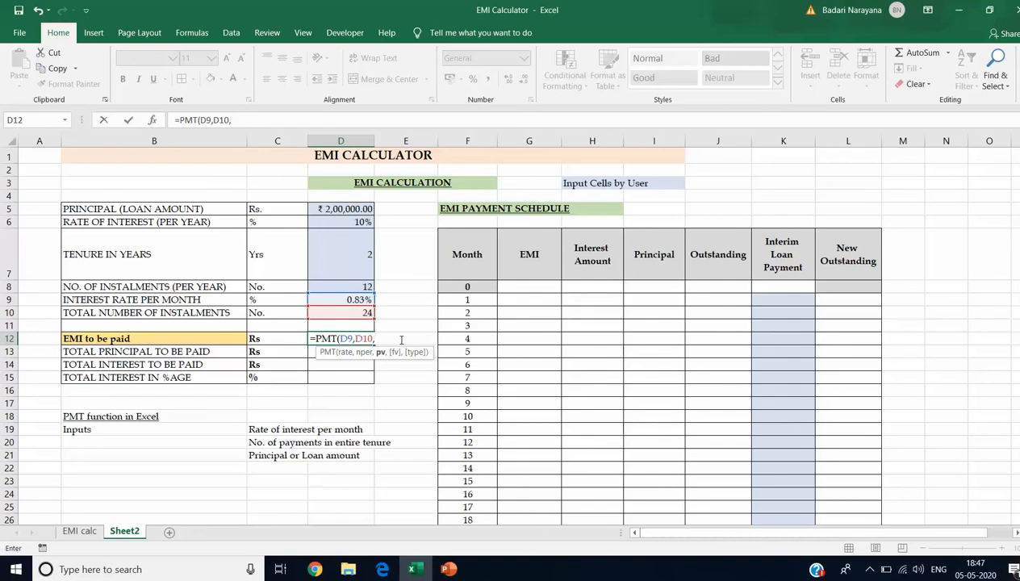
pyautogui.click(357, 208)
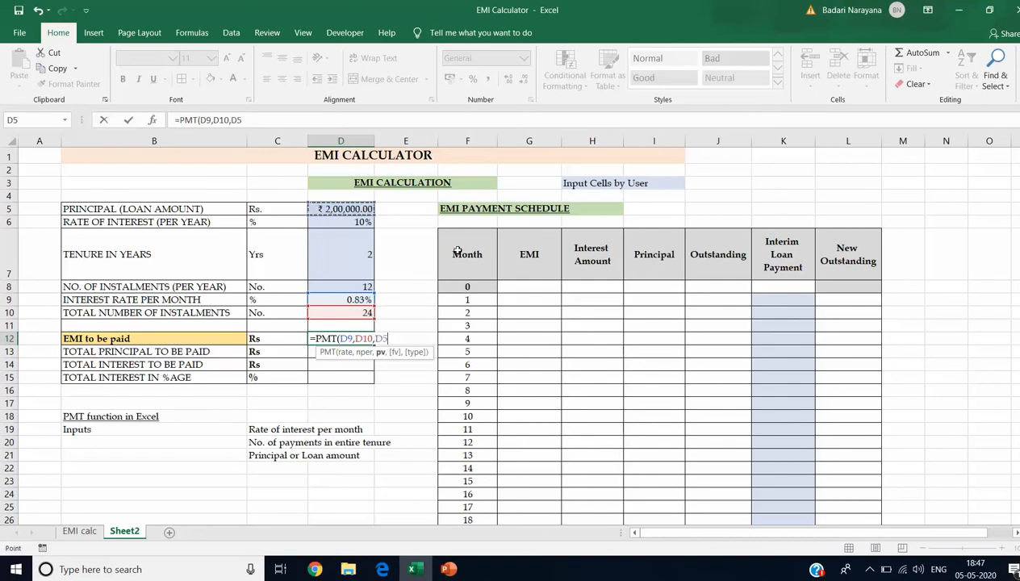
pyautogui.write(')')
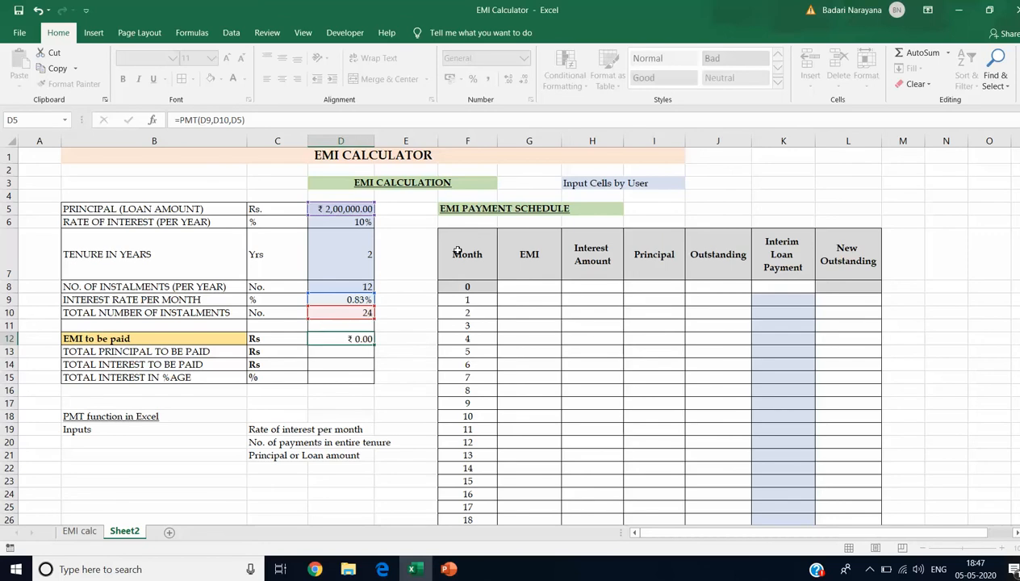
pyautogui.press('Return')
pyautogui.press('Up')
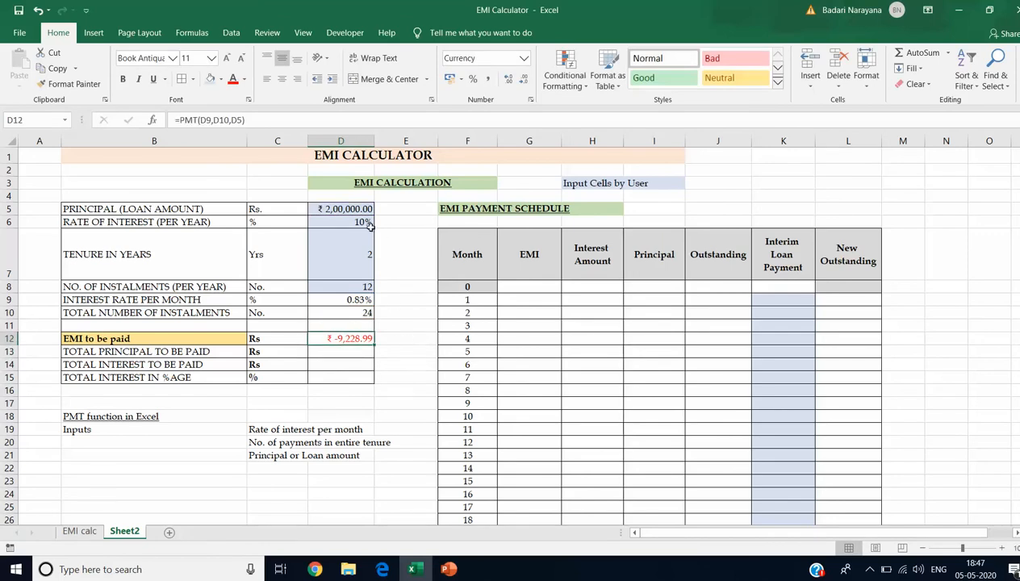
# Negate the principal argument in the D12 EMI formula so it reads =PMT(D9,D10,-D5).
pyautogui.click(340, 206)
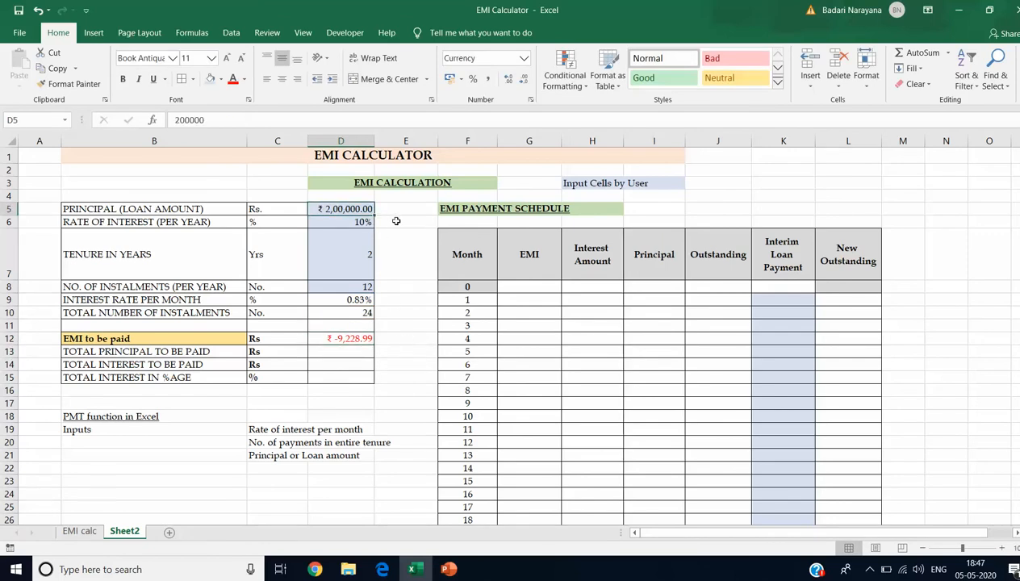
pyautogui.click(339, 341)
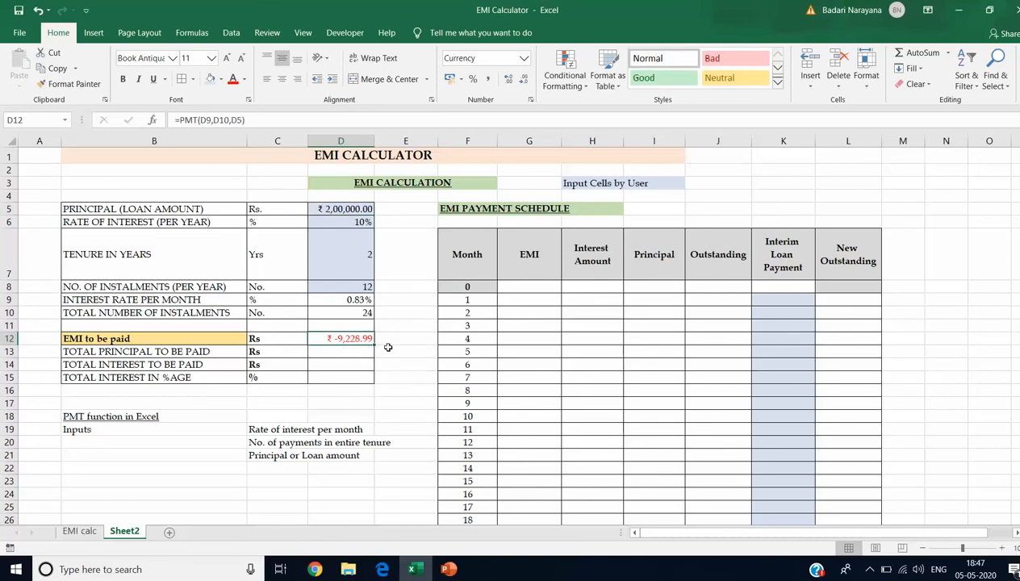
pyautogui.click(232, 119)
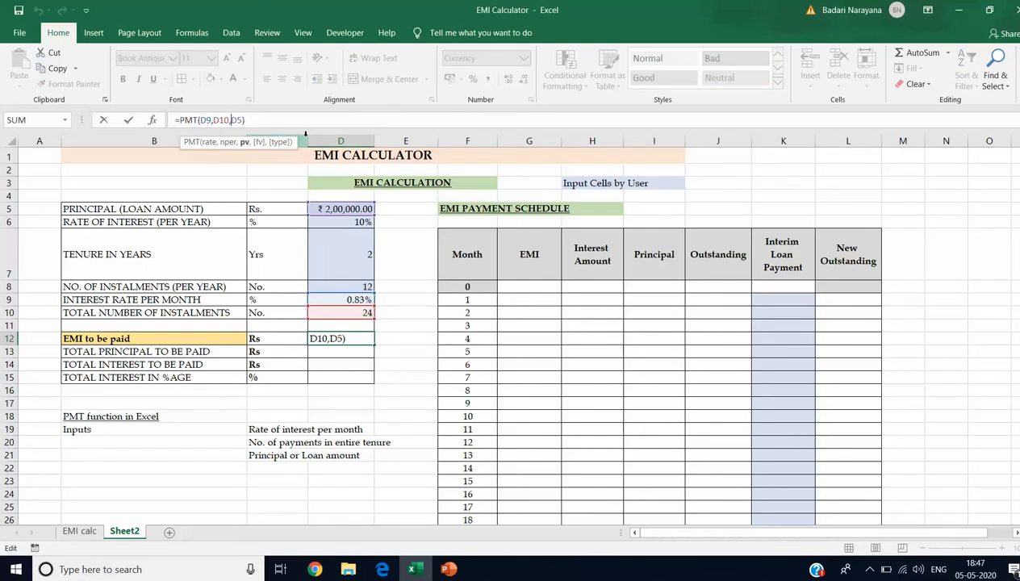
pyautogui.write('-')
pyautogui.press('Return')
pyautogui.click(349, 335)
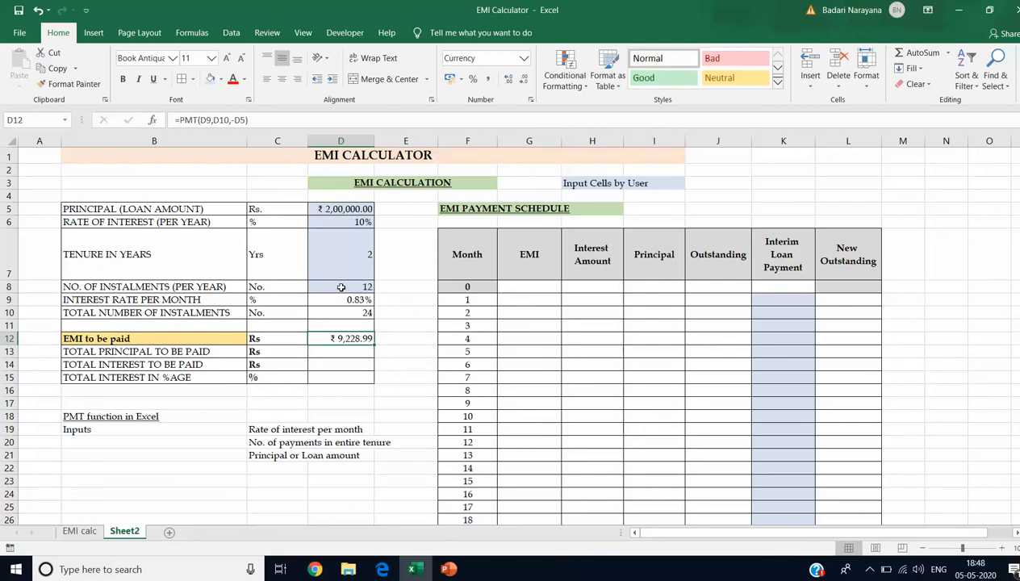
# Calculate the total principal to be paid in D13 with the formula =D12*D10.
pyautogui.click(347, 352)
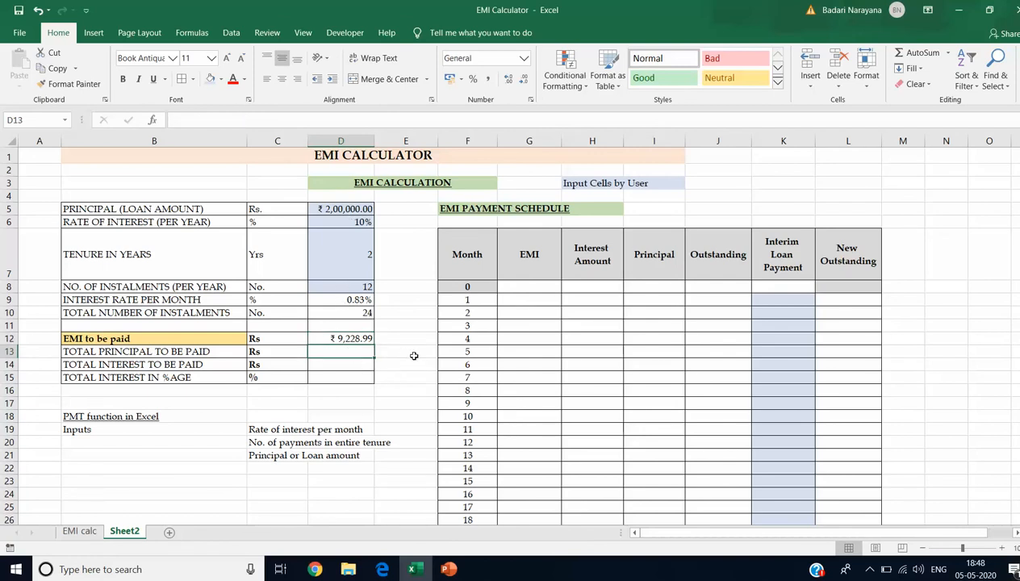
pyautogui.write('=')
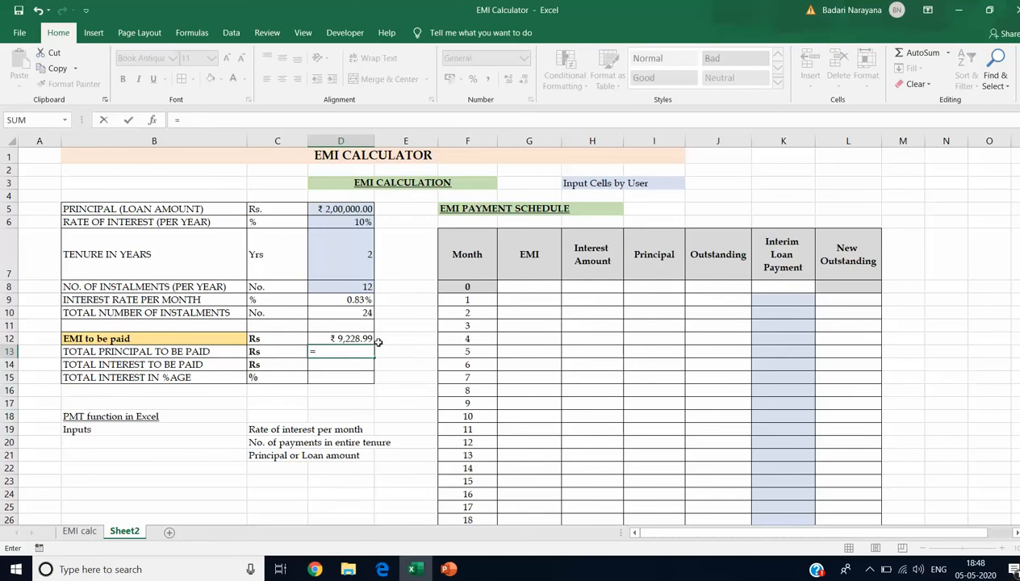
pyautogui.click(355, 338)
pyautogui.write('*')
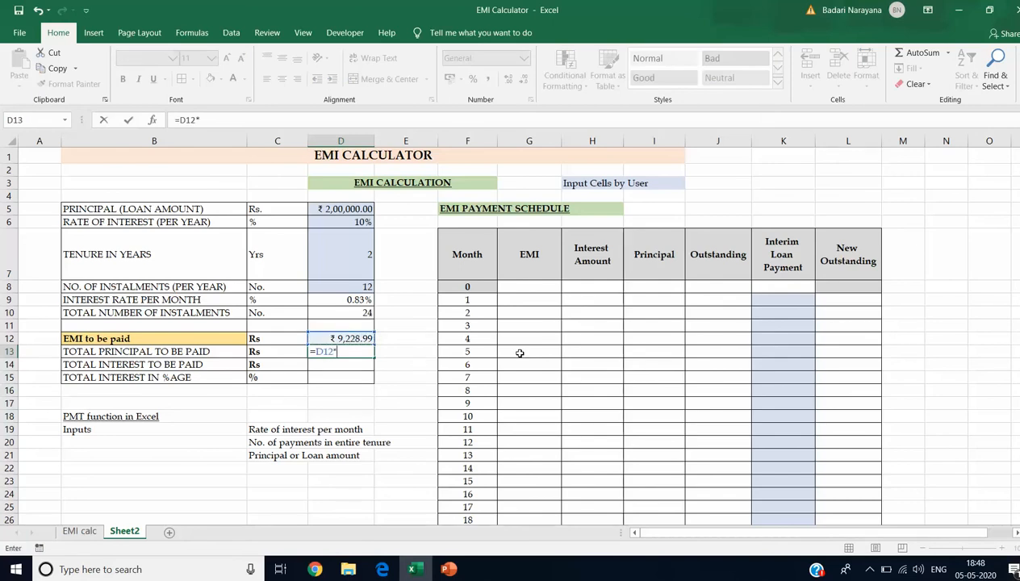
pyautogui.click(362, 312)
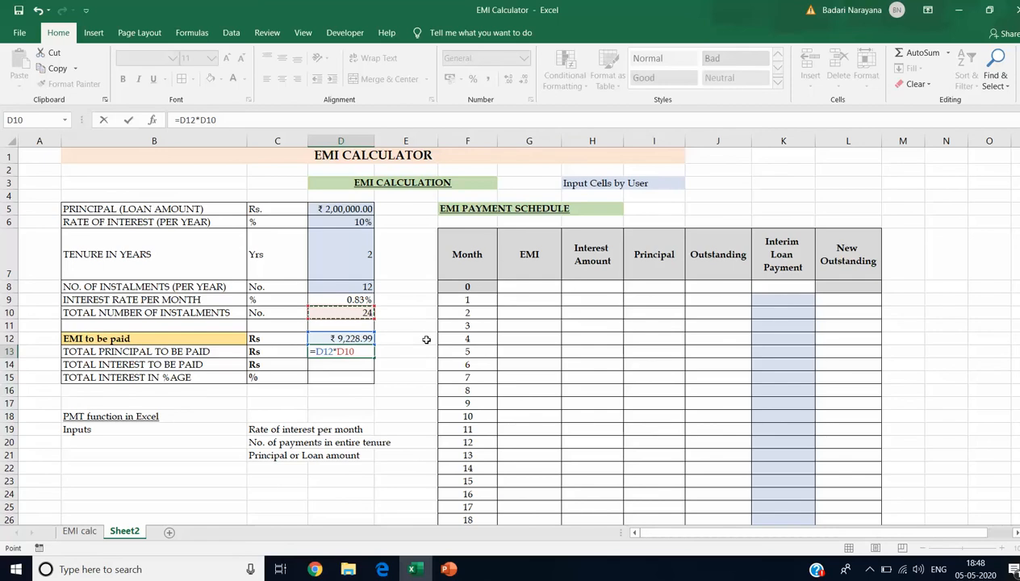
pyautogui.press('Return')
pyautogui.press('Up')
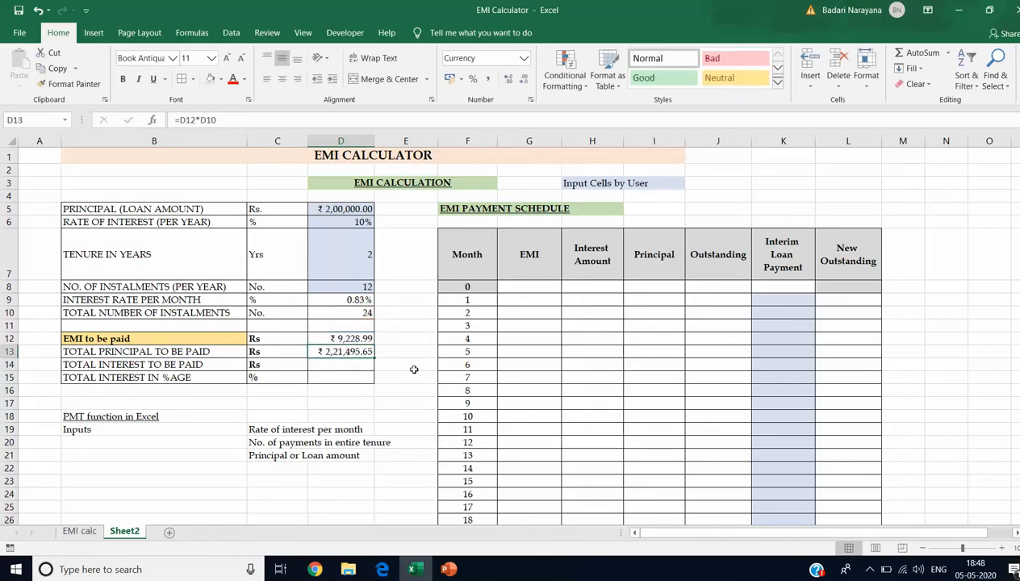
# Calculate the total interest to be paid in D14 with the formula =D13-D5.
pyautogui.press('Down')
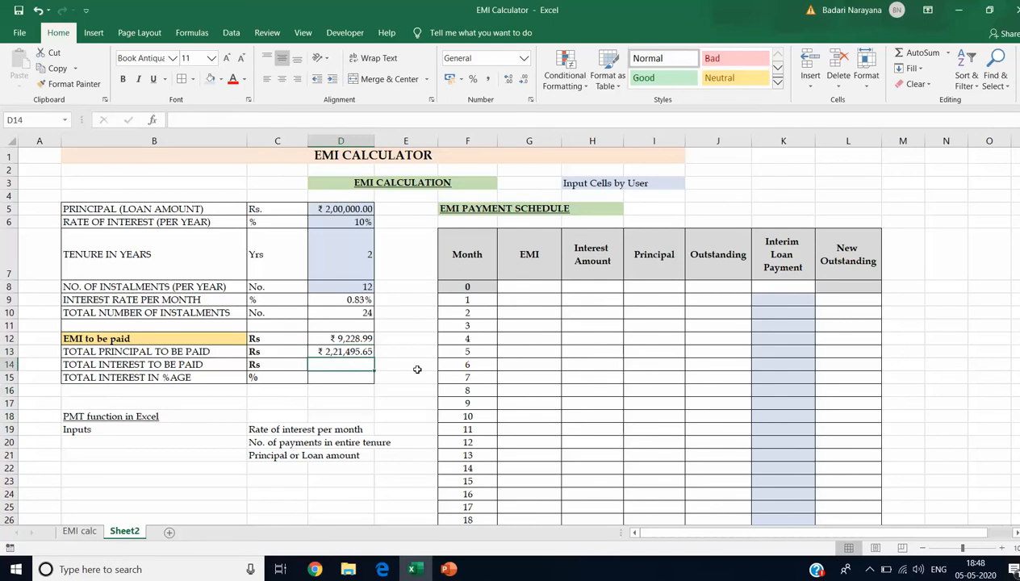
pyautogui.write('=')
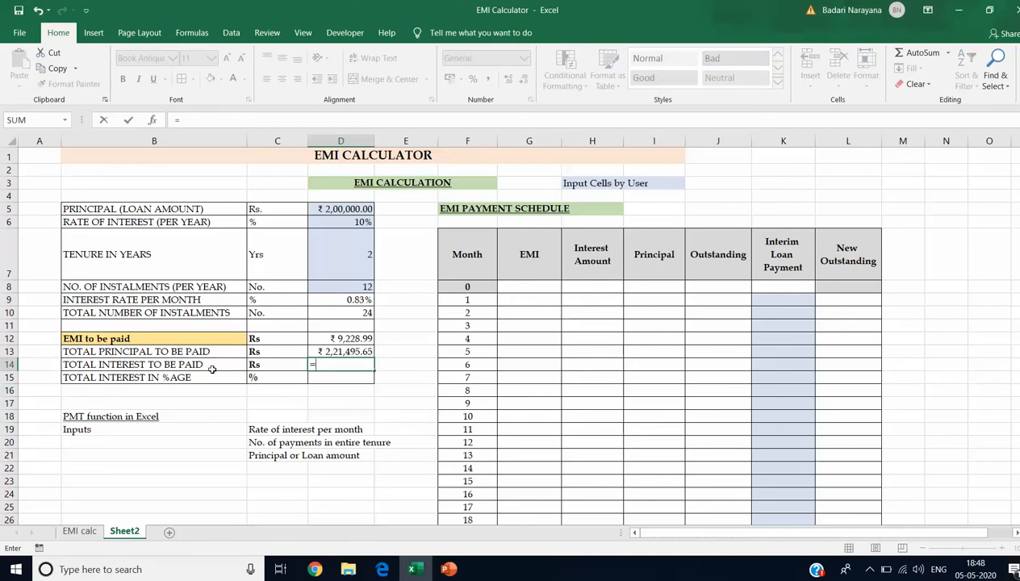
pyautogui.click(360, 350)
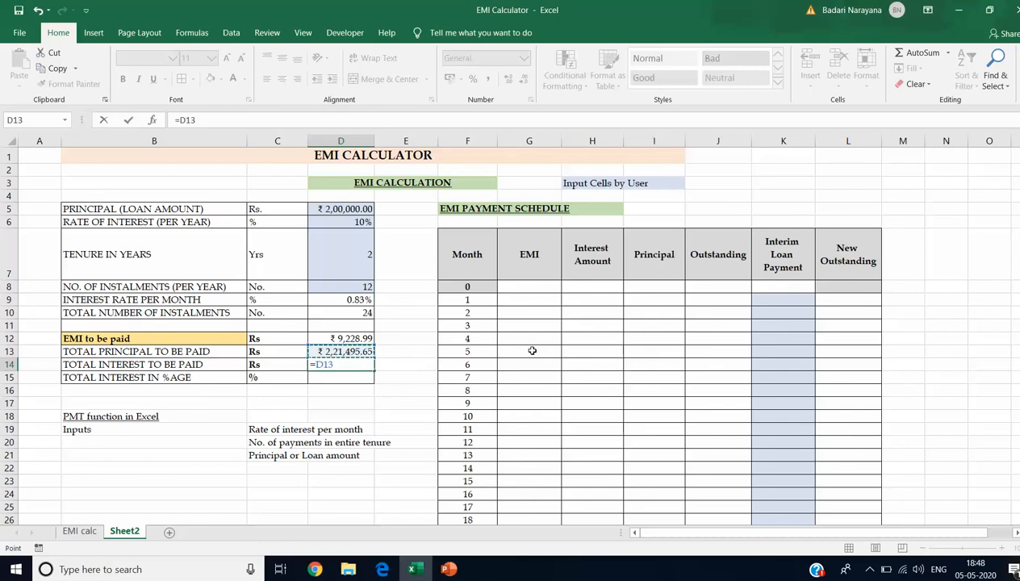
pyautogui.write('-')
pyautogui.click(351, 211)
pyautogui.press('Return')
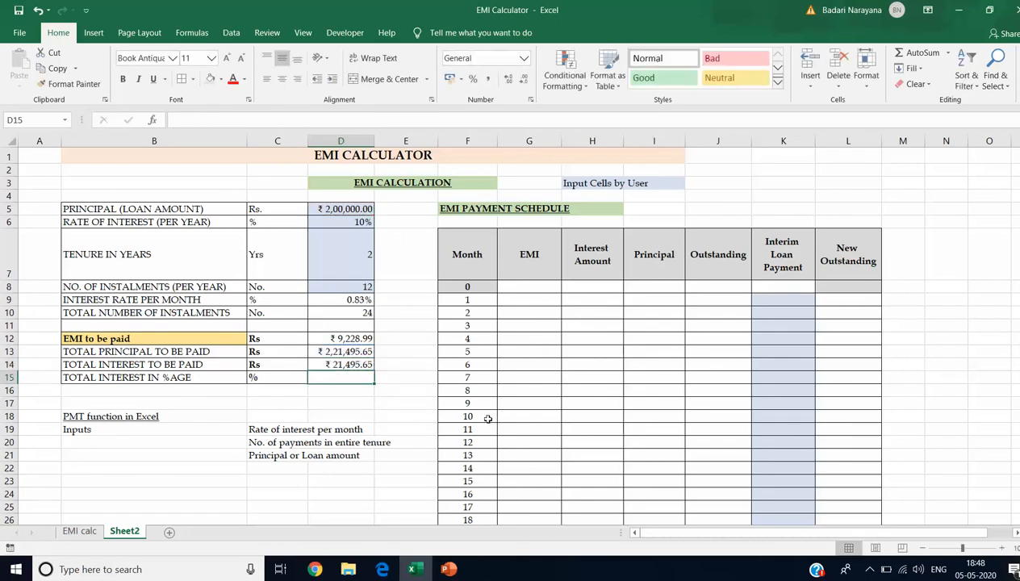
pyautogui.press('Up')
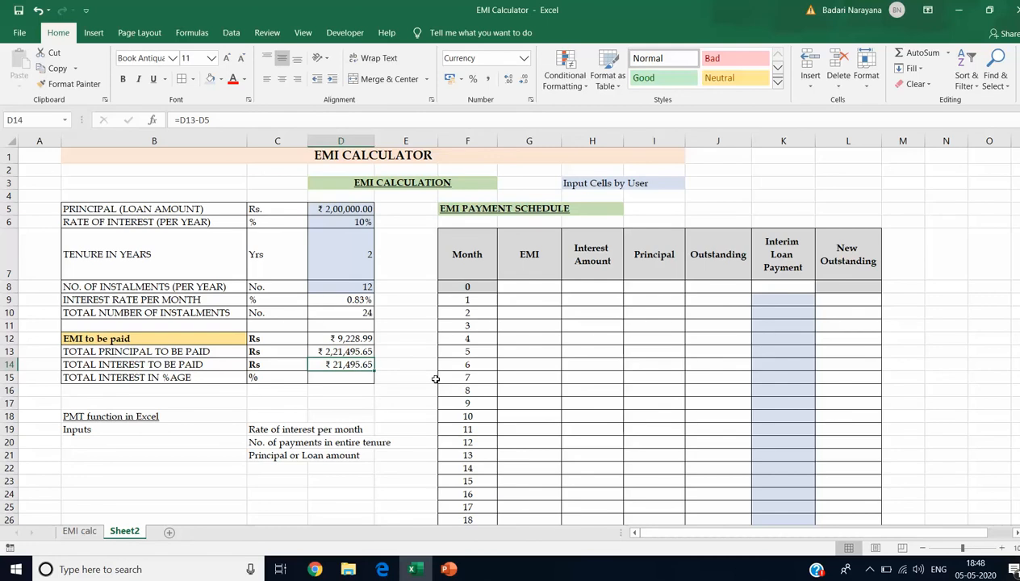
# Calculate the total interest percentage in D15 with the formula =D14/D5.
pyautogui.press('Down')
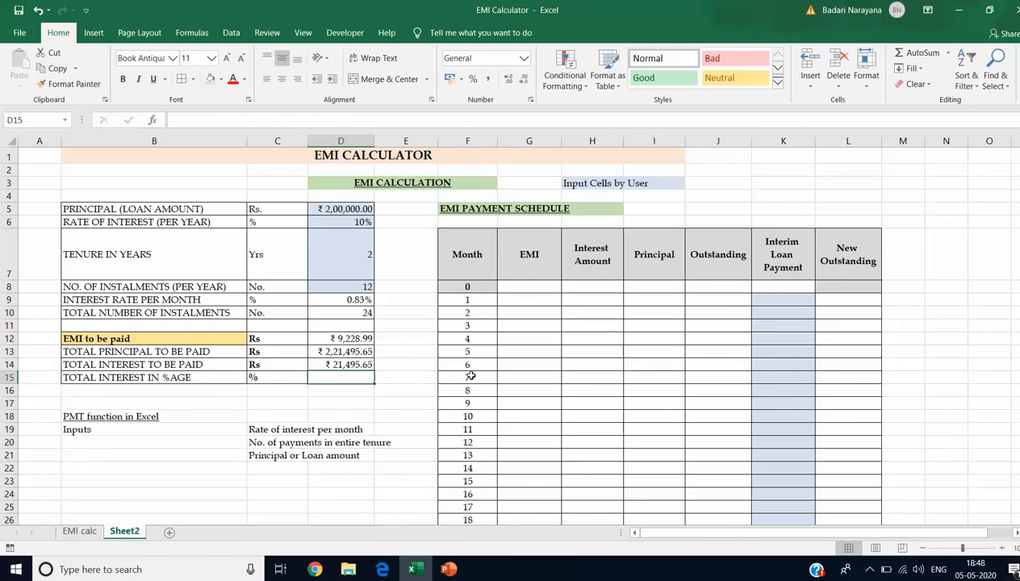
pyautogui.write('=')
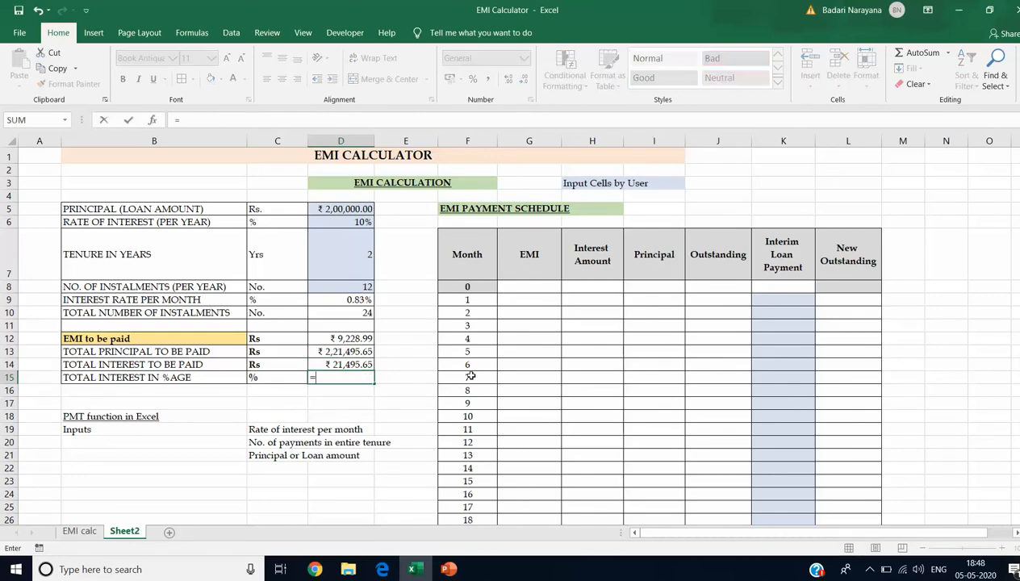
pyautogui.click(352, 365)
pyautogui.write('/')
pyautogui.click(357, 209)
pyautogui.press('Return')
# Format the total interest percentage in D15 as Percentage with 2 decimal places.
pyautogui.click(345, 378)
pyautogui.rightClick(347, 378)
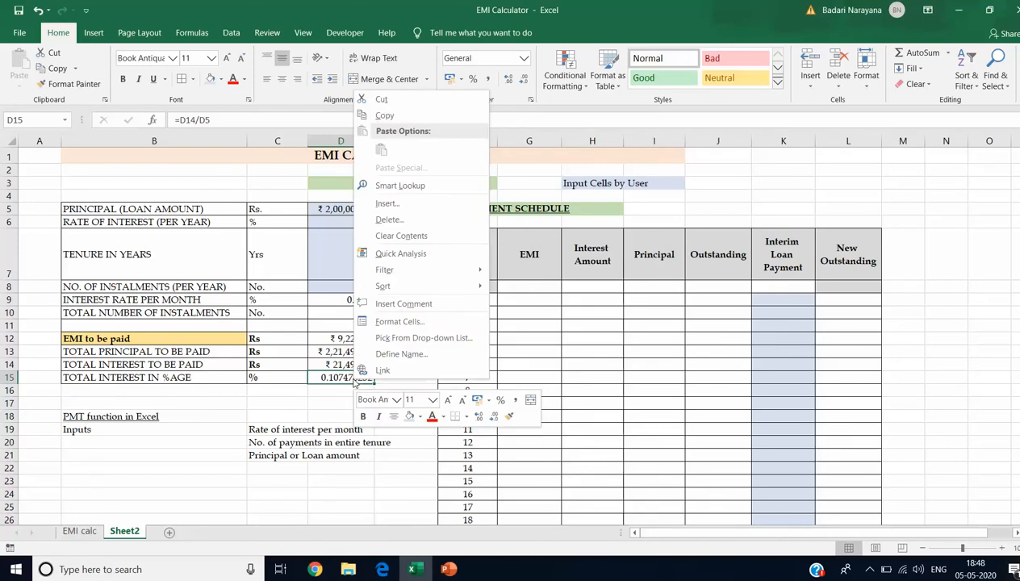
pyautogui.click(392, 323)
pyautogui.click(255, 259)
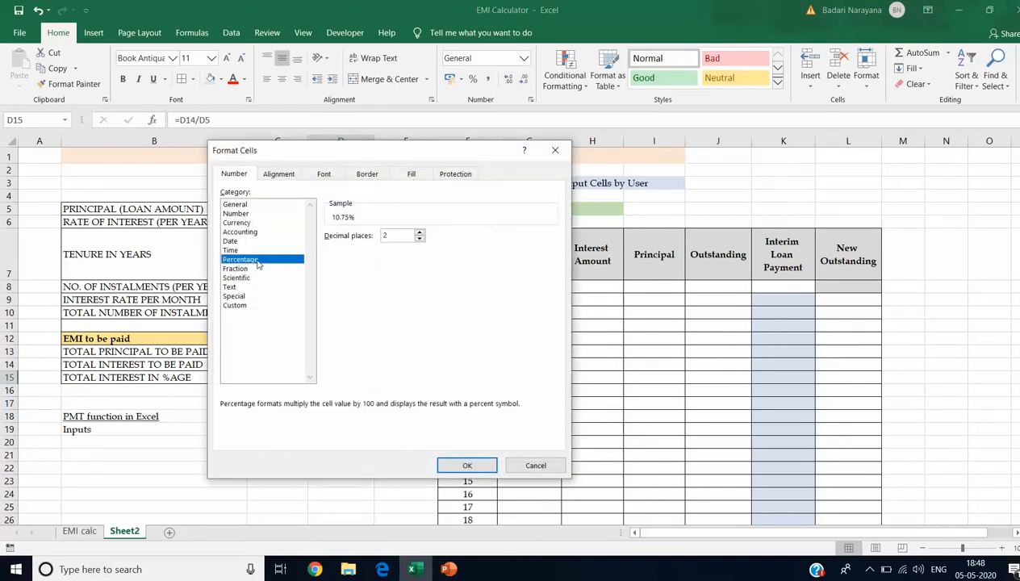
pyautogui.click(468, 465)
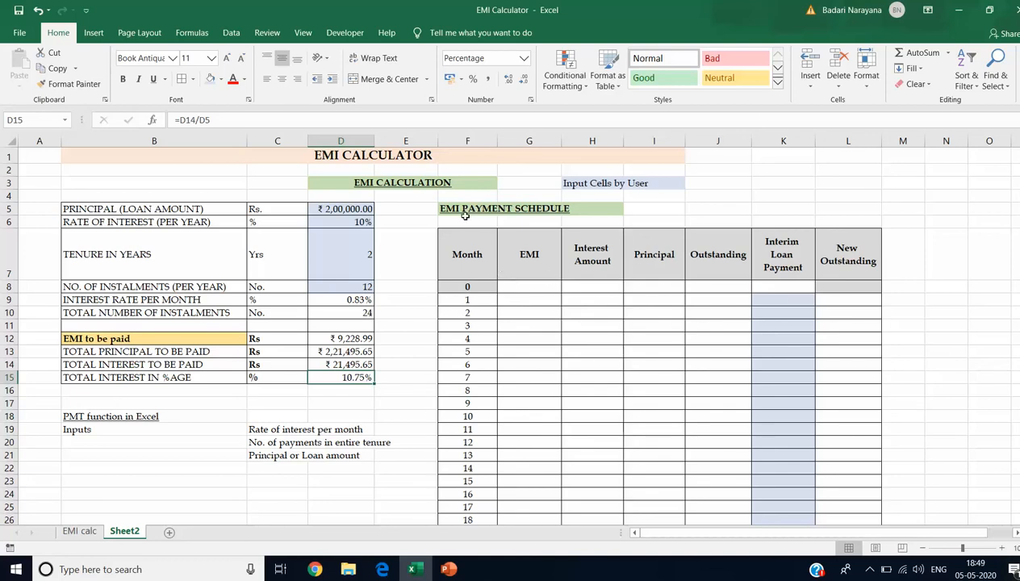
# Examine the EMI payment schedule's column headings from Month to New Outstanding and the input cells below Interim Loan Payment.
pyautogui.click(534, 210)
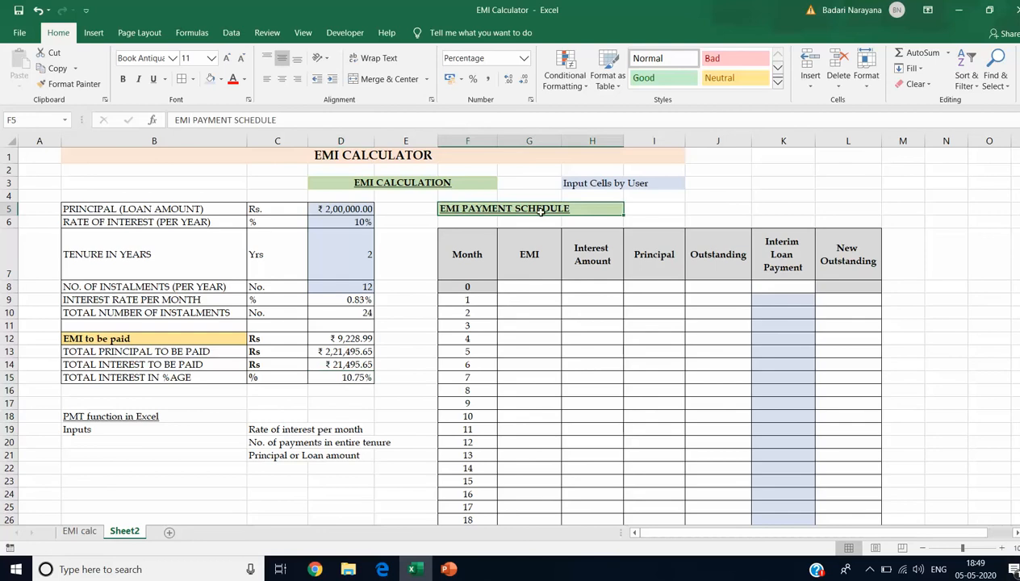
pyautogui.click(576, 284)
pyautogui.click(534, 283)
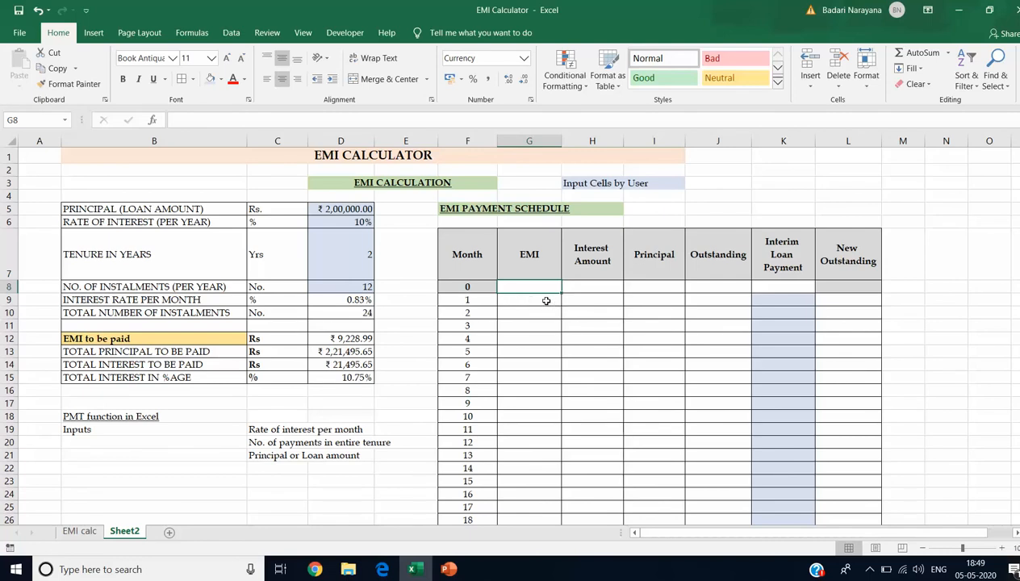
pyautogui.click(472, 284)
pyautogui.moveTo(468, 264); pyautogui.dragTo(848, 268)
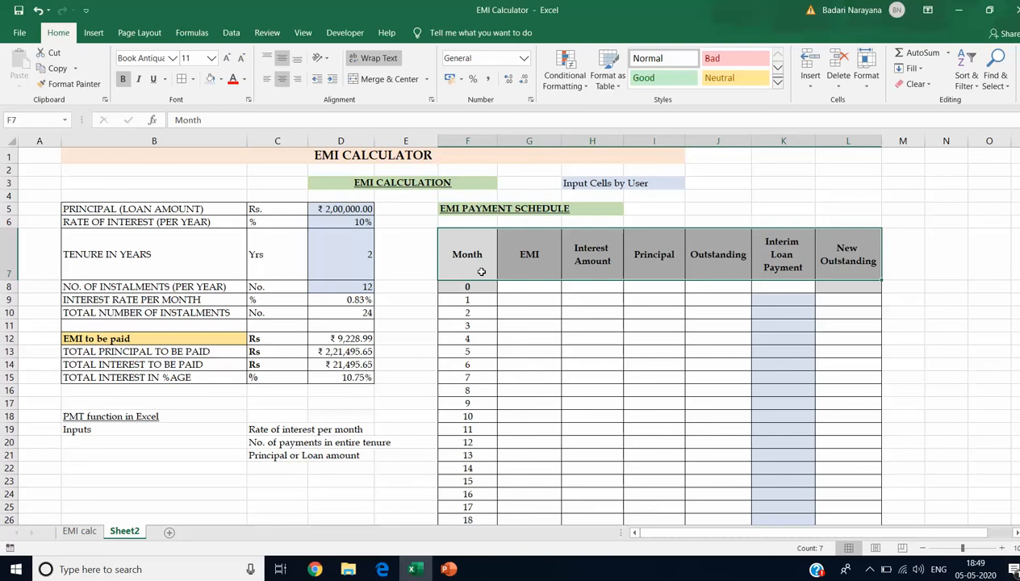
pyautogui.click(513, 269)
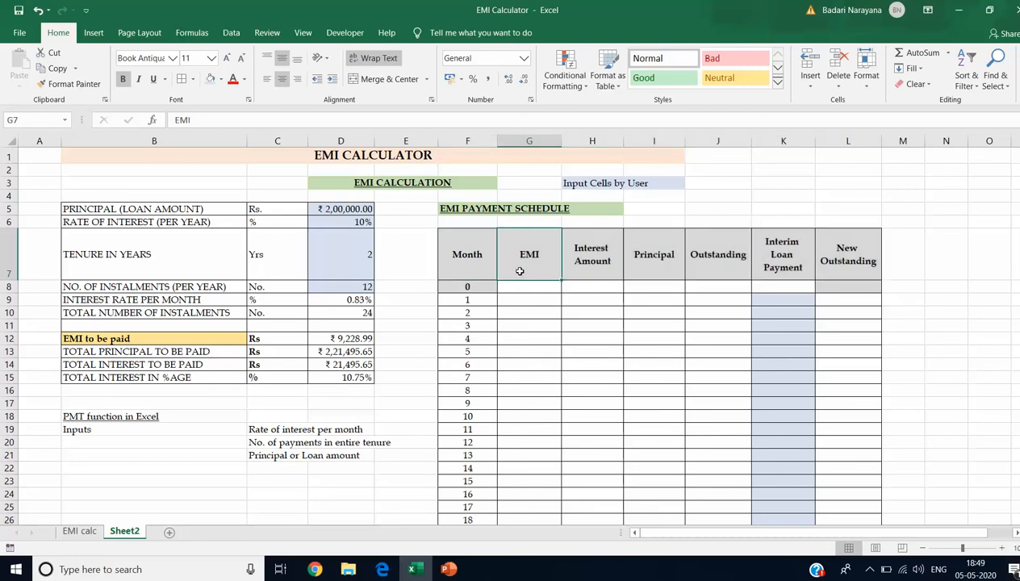
pyautogui.click(585, 263)
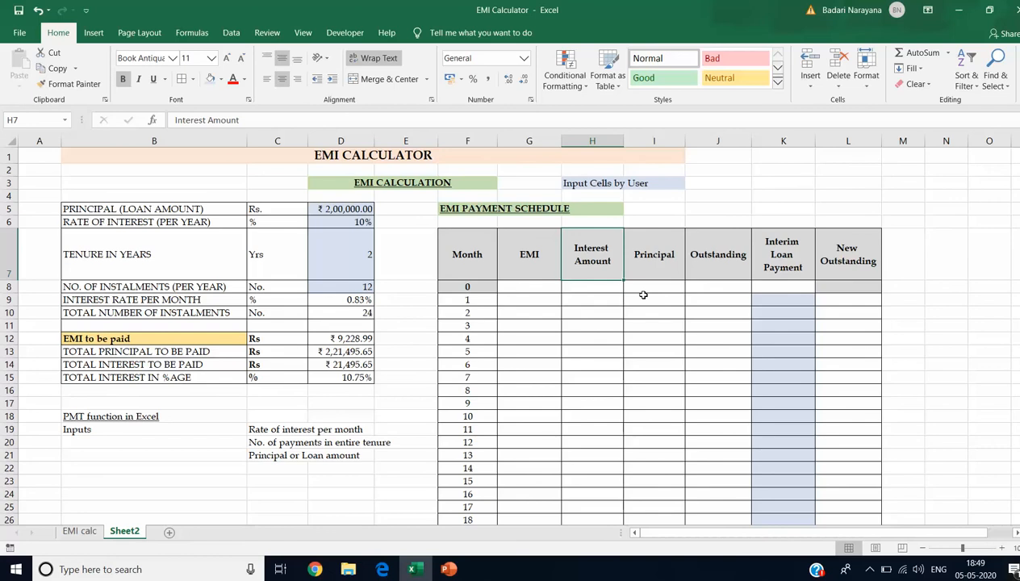
pyautogui.click(657, 271)
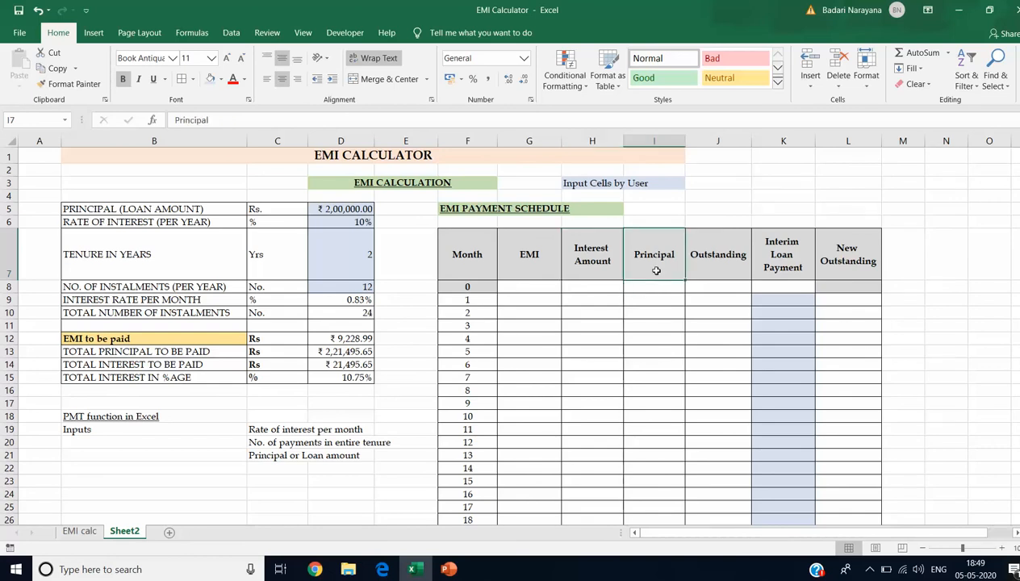
pyautogui.click(723, 272)
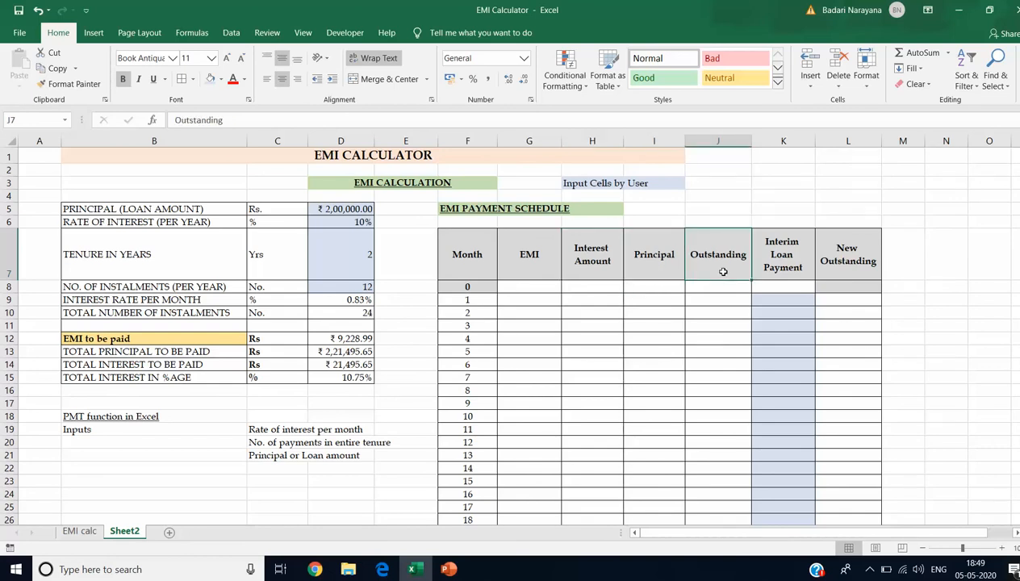
pyautogui.click(763, 269)
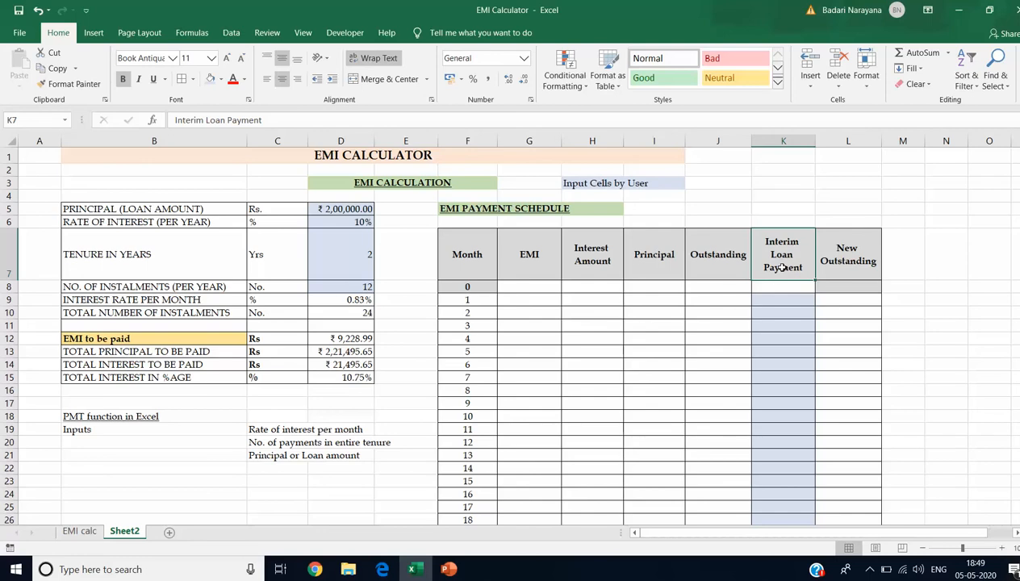
pyautogui.click(767, 299)
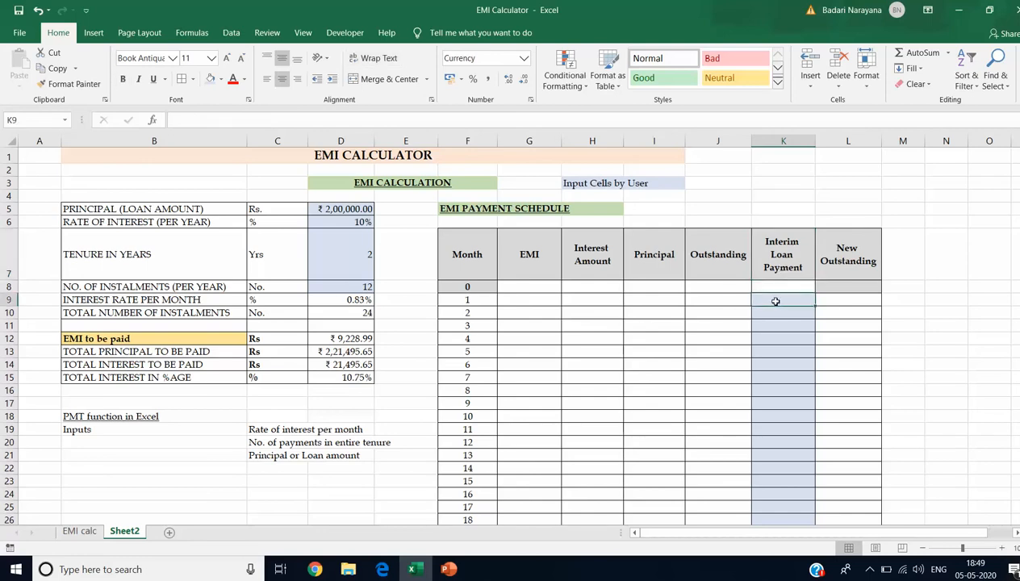
pyautogui.click(790, 263)
pyautogui.click(869, 261)
pyautogui.click(829, 300)
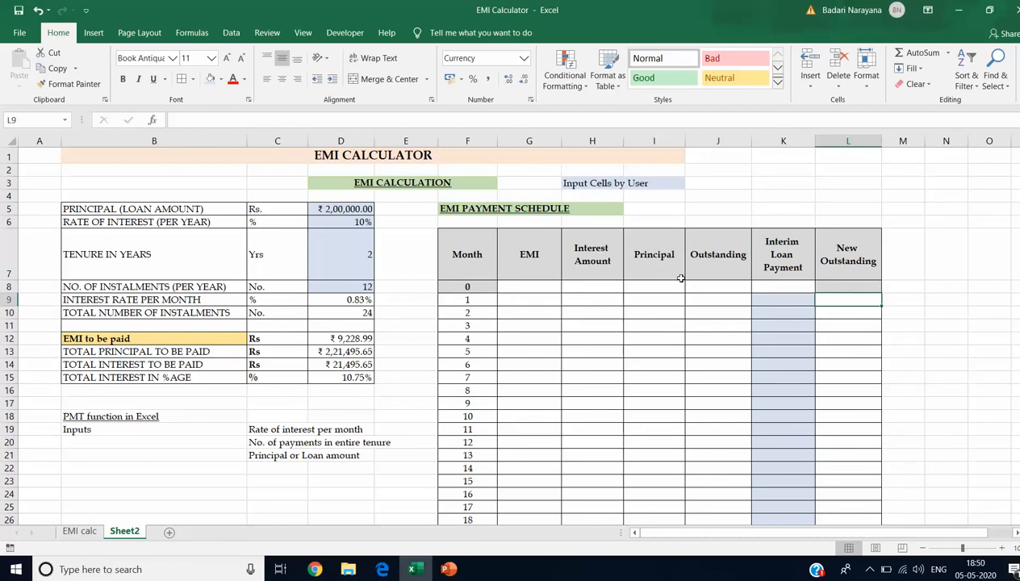
# Link the month 0 New Outstanding cell L8 to the loan principal with the formula =D5.
pyautogui.click(482, 288)
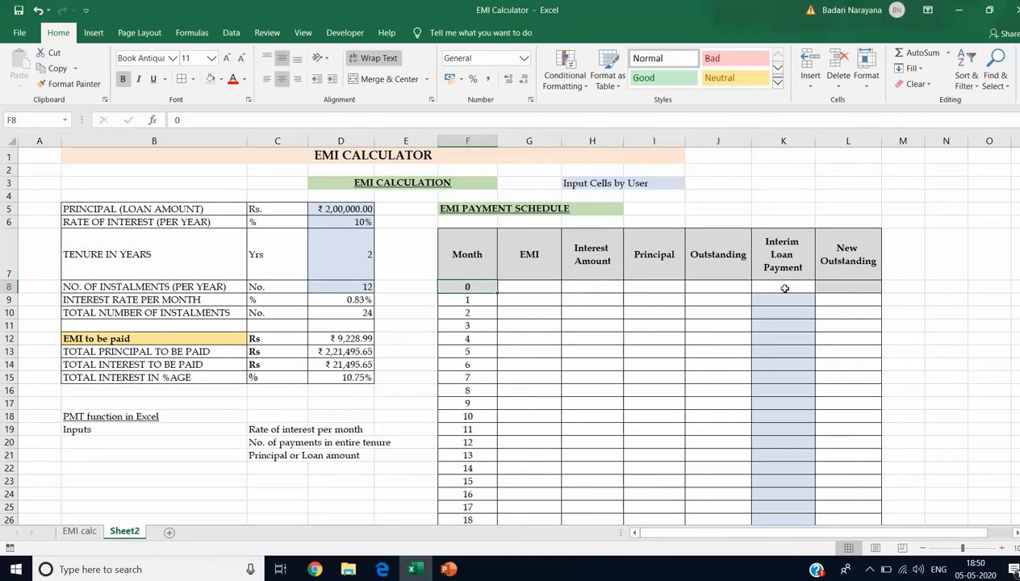
pyautogui.click(830, 287)
pyautogui.write('=')
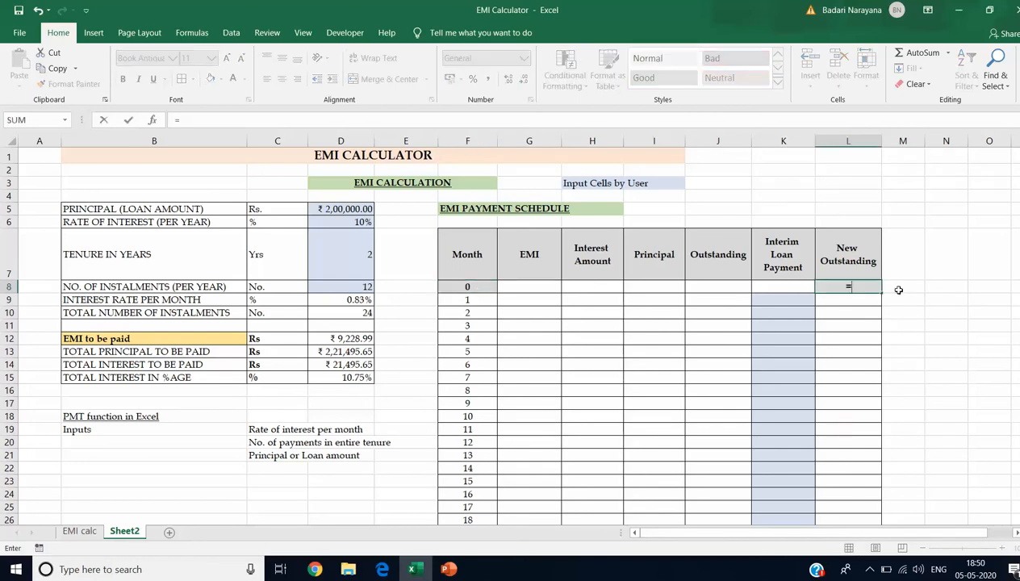
pyautogui.click(337, 208)
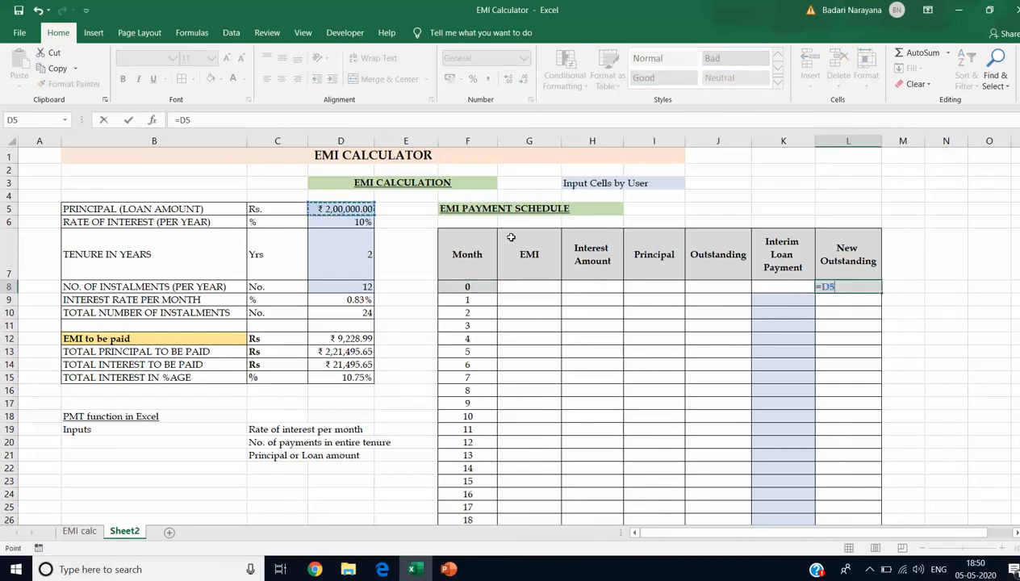
pyautogui.press('Return')
# Link the month 1 EMI cell G9 to the calculated EMI with the formula =D12.
pyautogui.click(529, 300)
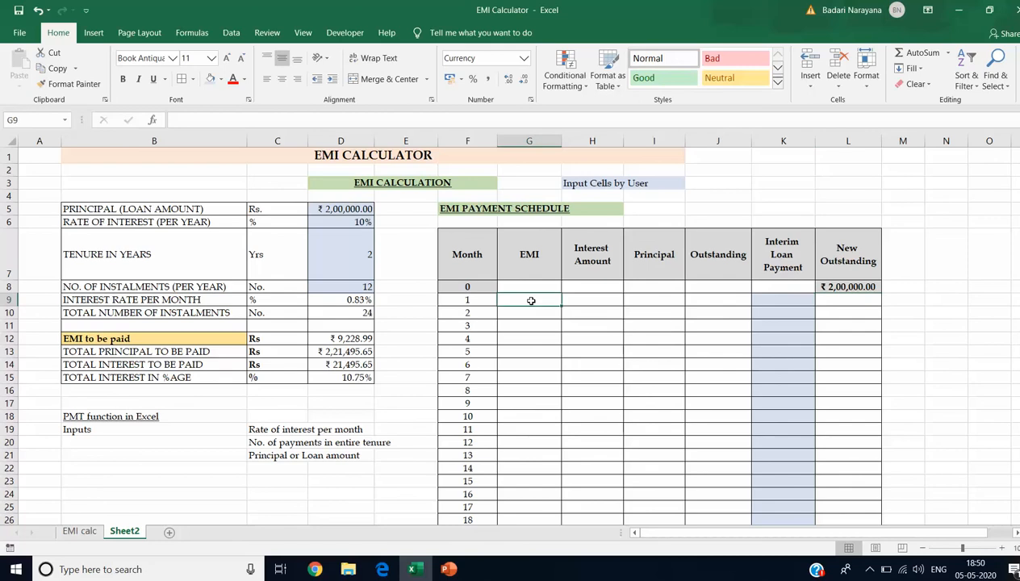
pyautogui.write('=')
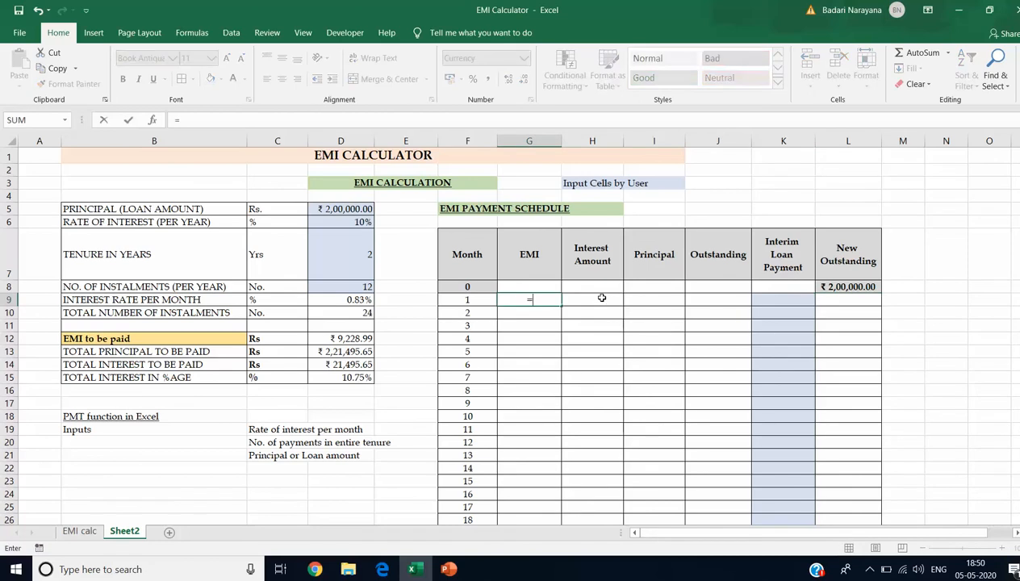
pyautogui.click(360, 338)
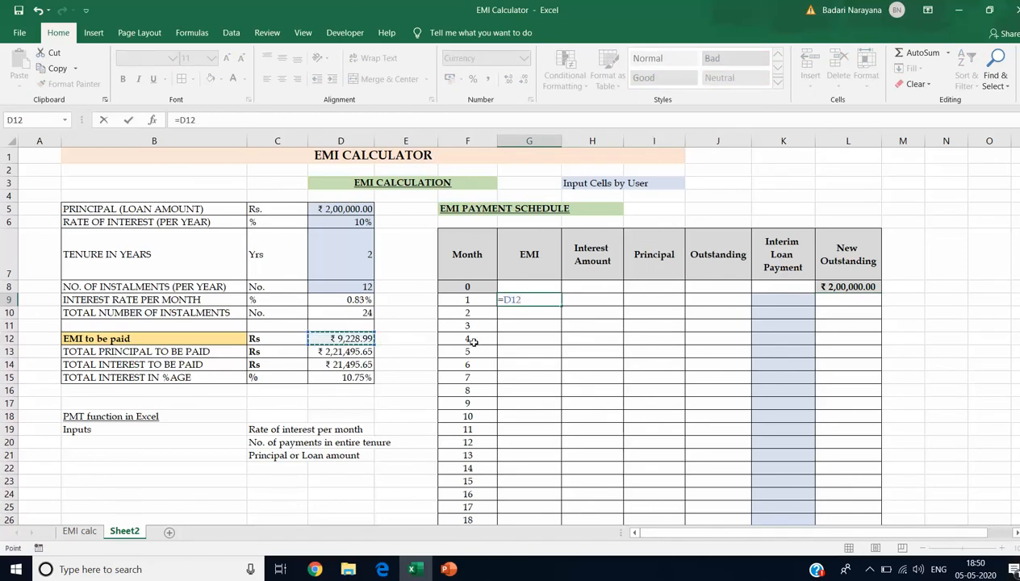
pyautogui.press('Return')
# Make the EMI value in D12 bold and give its cell a light orange fill.
pyautogui.click(356, 338)
pyautogui.click(122, 78)
pyautogui.click(222, 79)
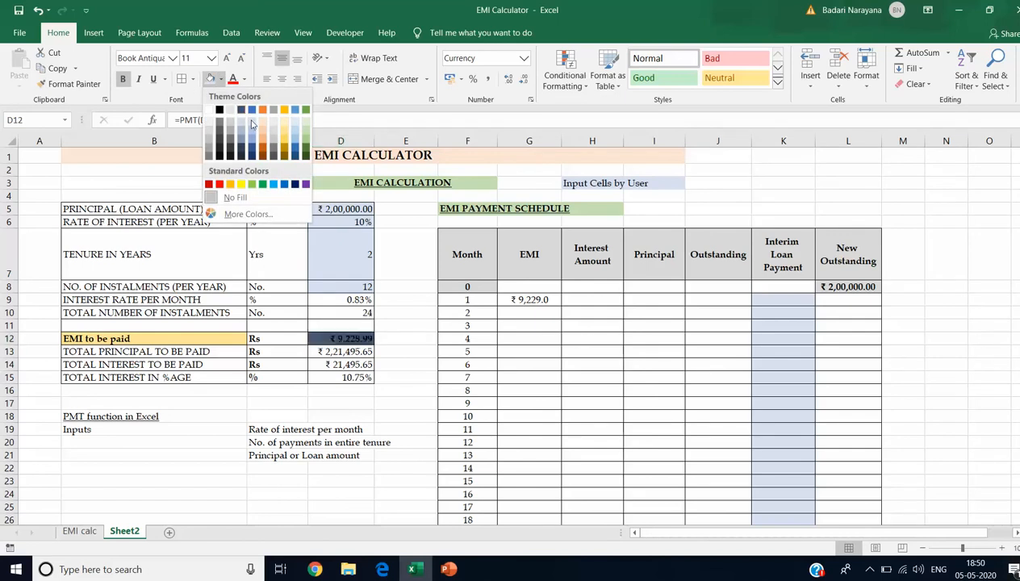
pyautogui.click(259, 130)
# Calculate the month 1 interest amount in H9 with the formula =L8*D9.
pyautogui.click(520, 300)
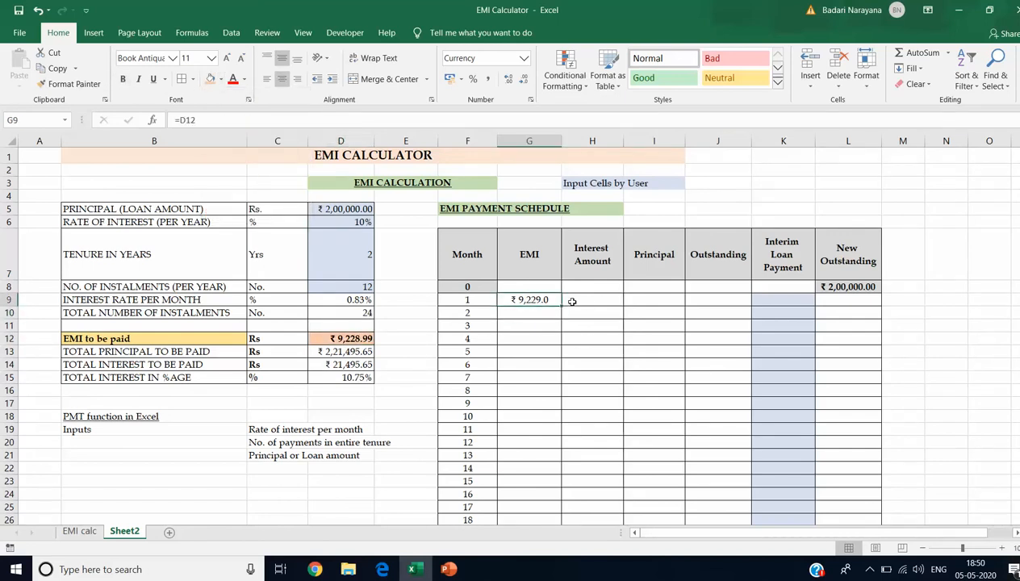
pyautogui.click(585, 300)
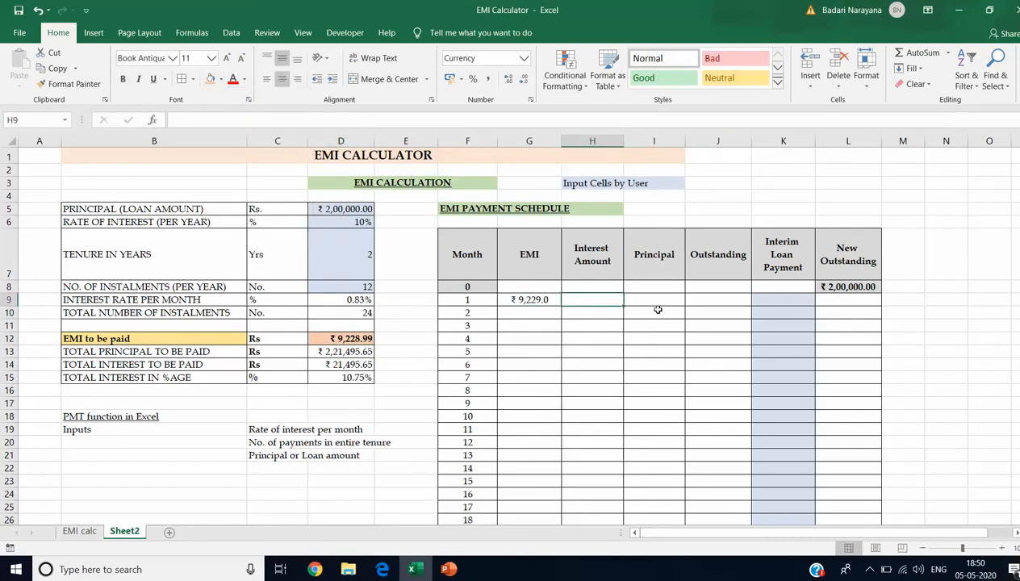
pyautogui.write('=')
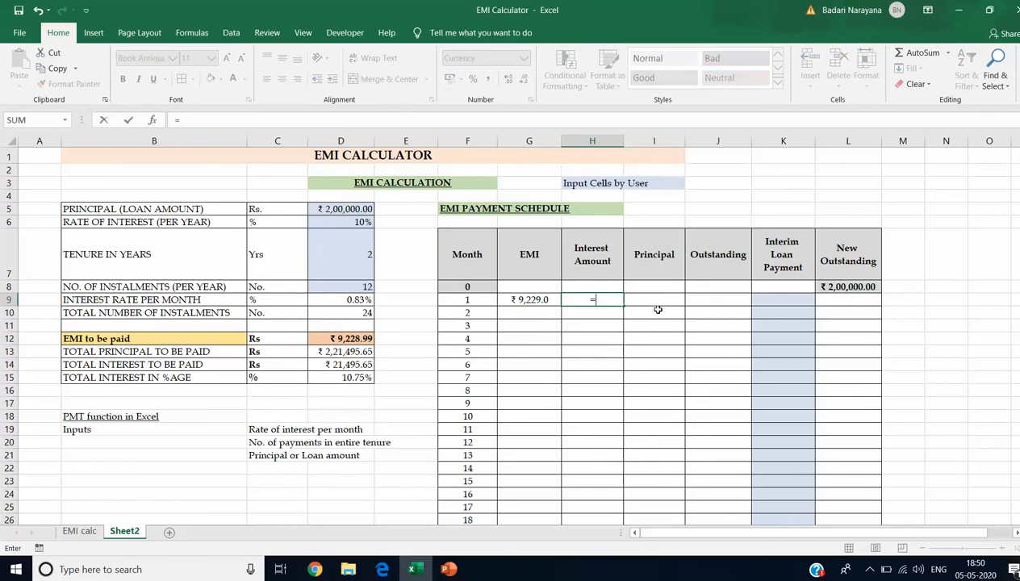
pyautogui.click(839, 289)
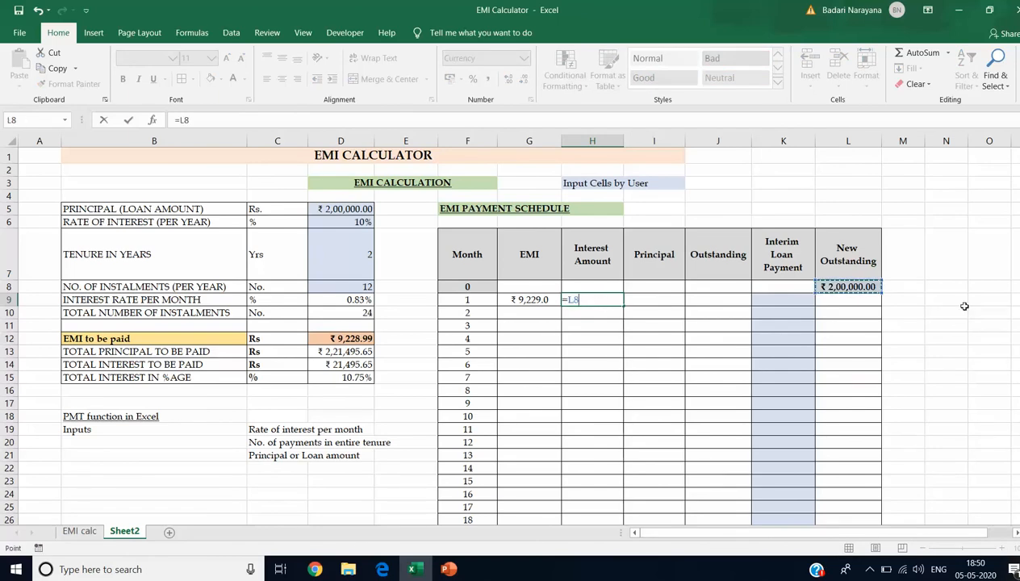
pyautogui.write('*')
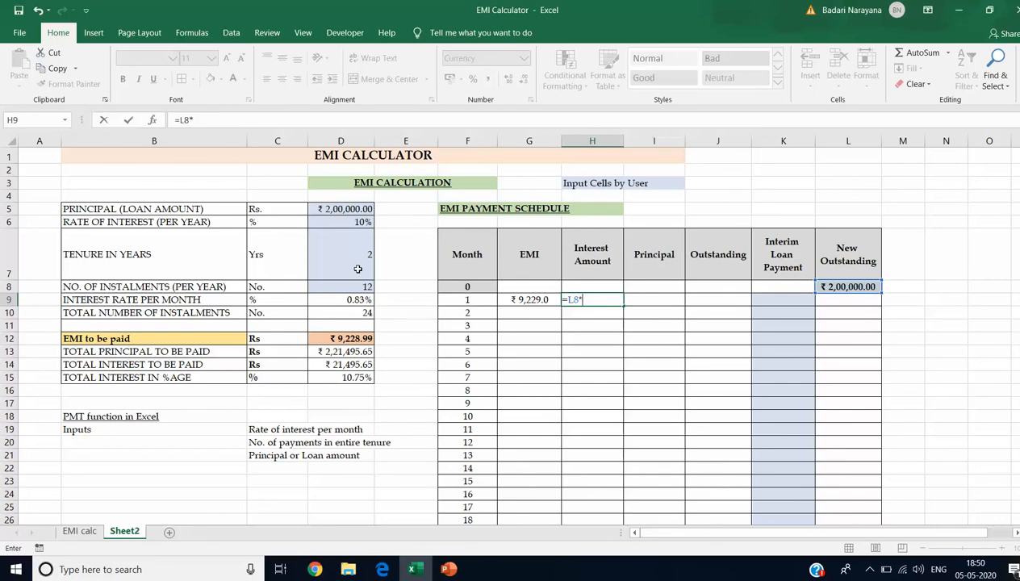
pyautogui.click(363, 299)
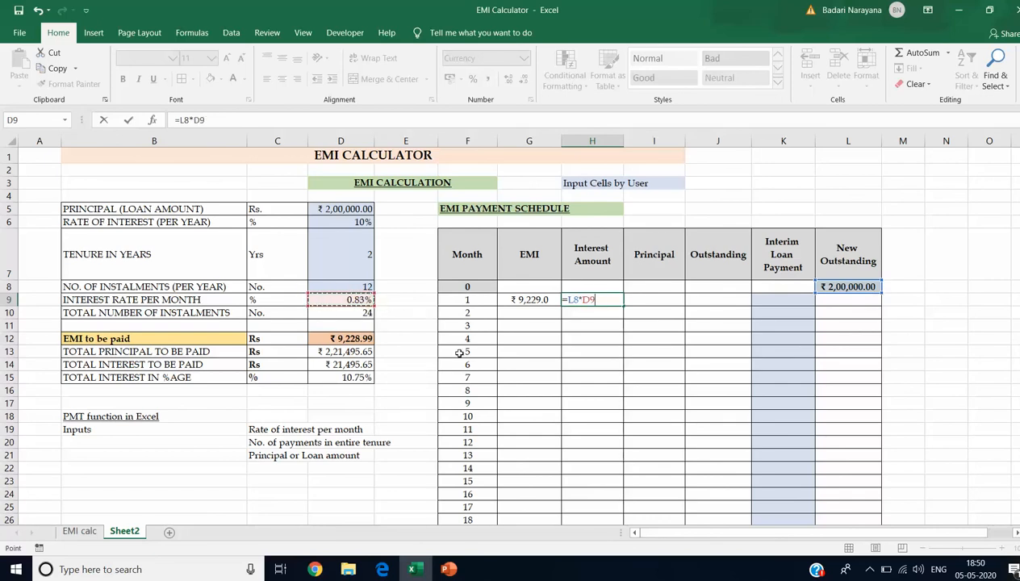
pyautogui.press('Return')
# Review the month 1 EMI and interest amount formulas in G9 and H9 without changing them.
pyautogui.click(592, 300)
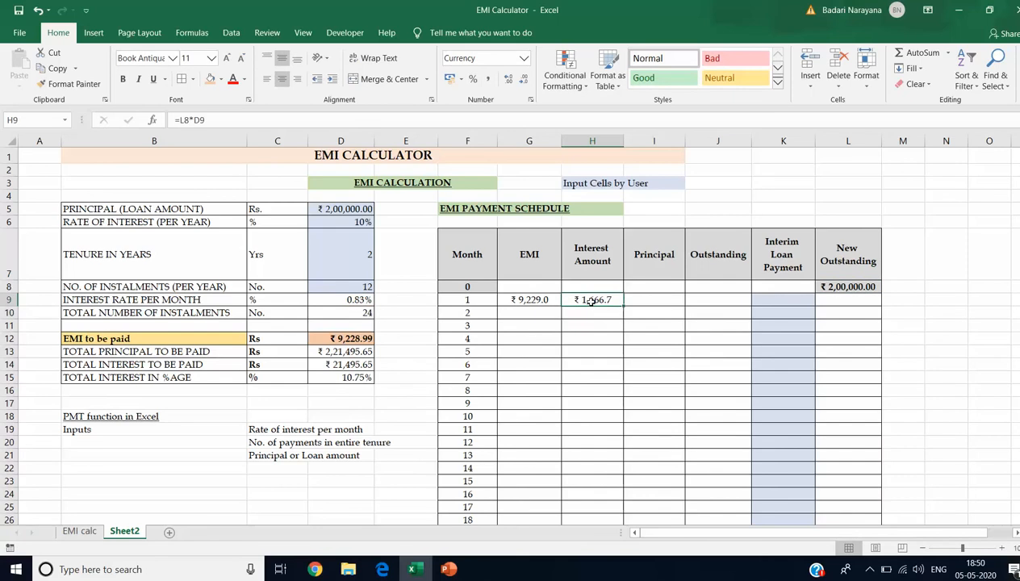
pyautogui.click(470, 297)
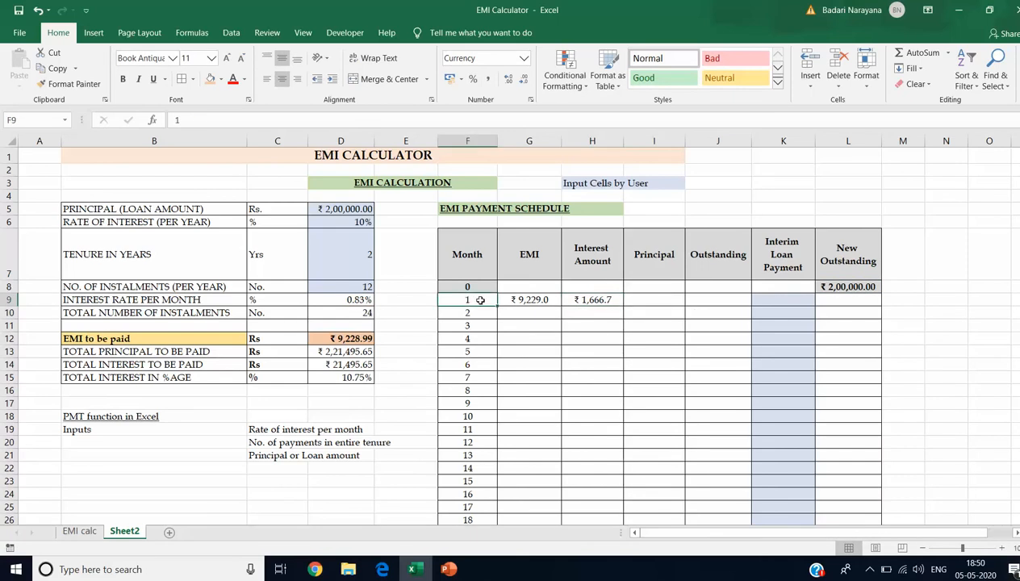
pyautogui.click(539, 304)
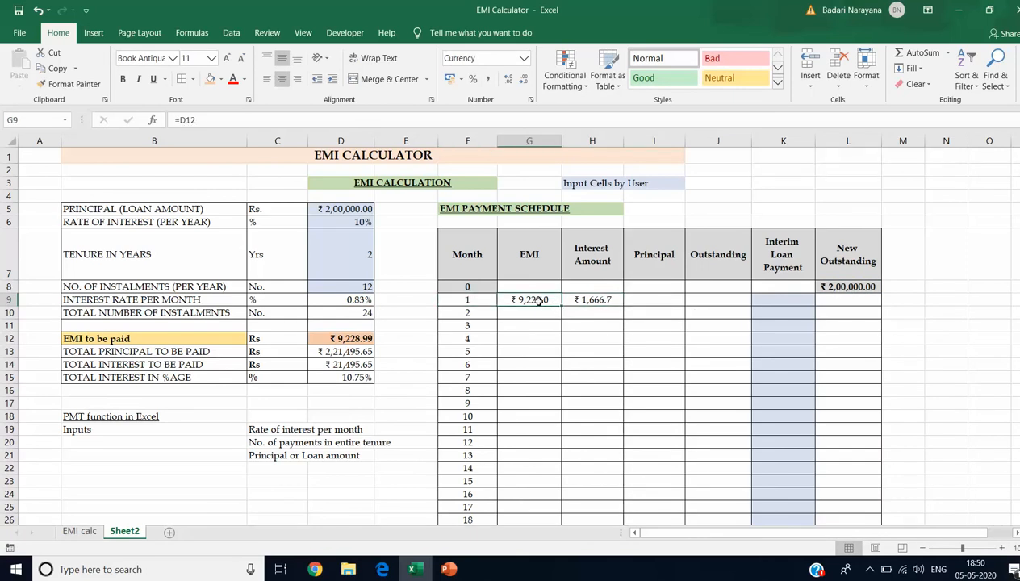
pyautogui.click(597, 298)
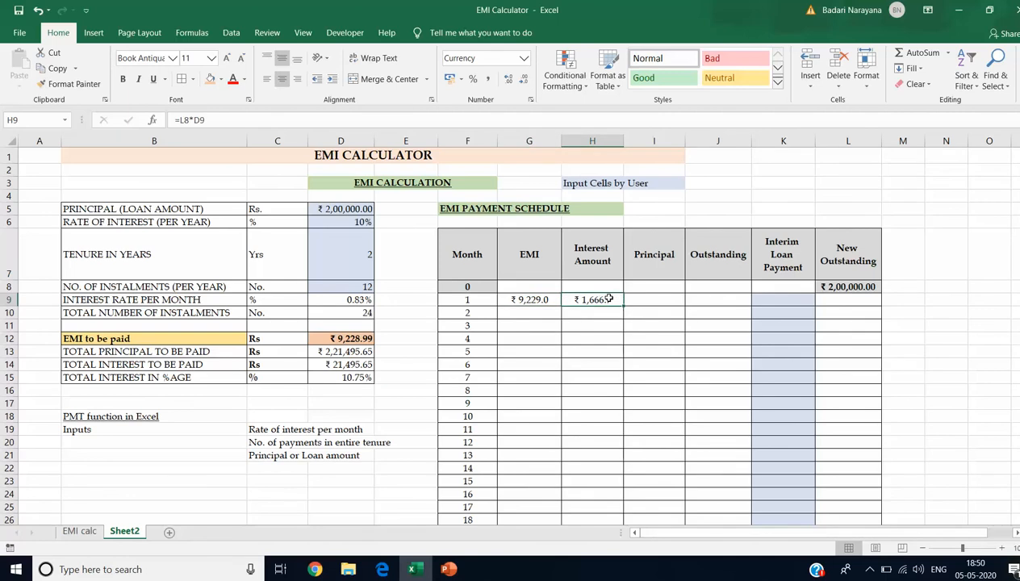
pyautogui.doubleClick(602, 299)
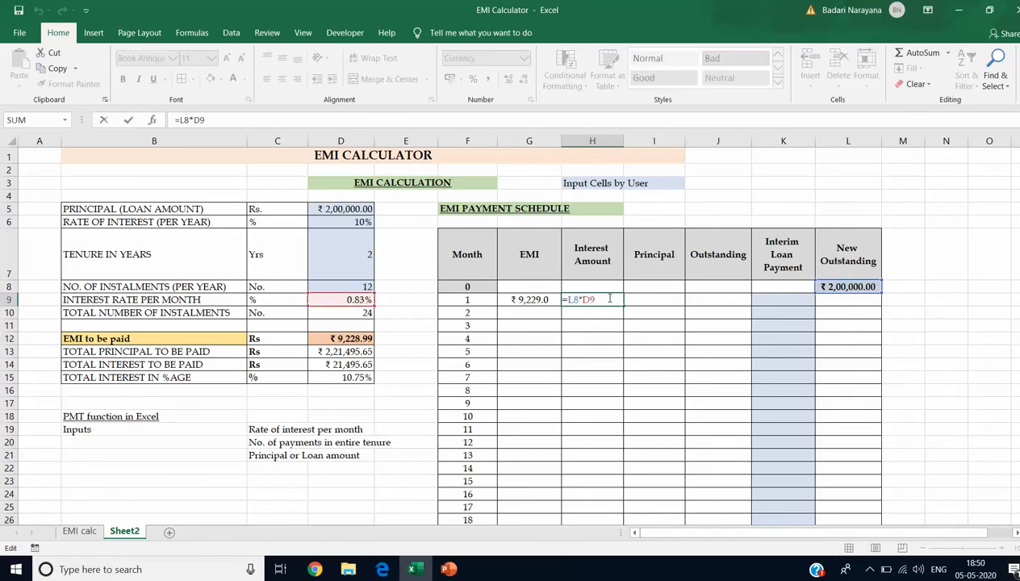
pyautogui.press('Escape')
# Calculate the month 1 principal in I9 with the formula =G9-H9.
pyautogui.click(642, 299)
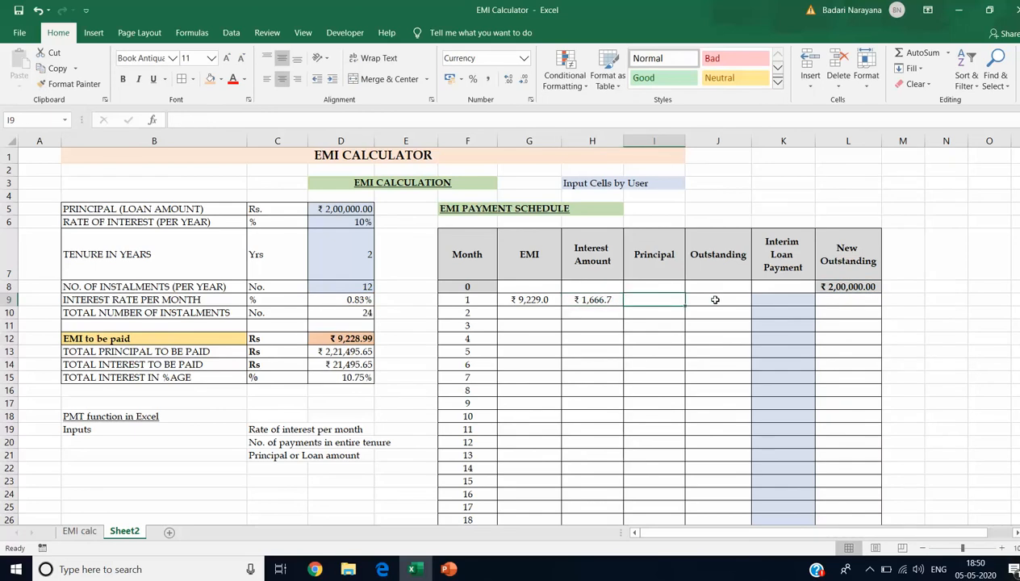
pyautogui.write('=')
pyautogui.click(532, 298)
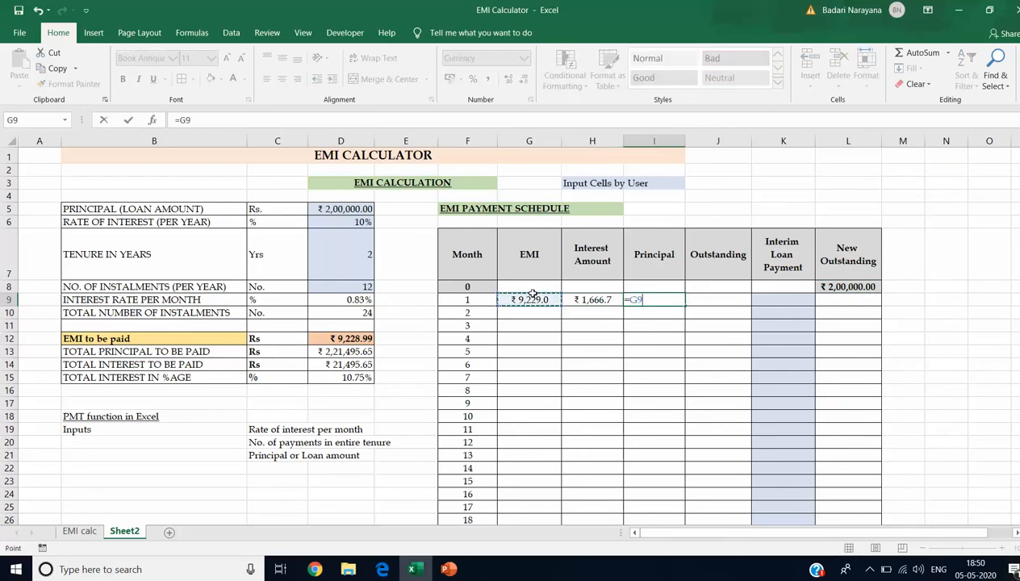
pyautogui.write('-')
pyautogui.click(606, 301)
pyautogui.press('Return')
pyautogui.click(678, 300)
# Calculate the month 1 outstanding amount in J9 with the formula =L8-I9.
pyautogui.click(738, 299)
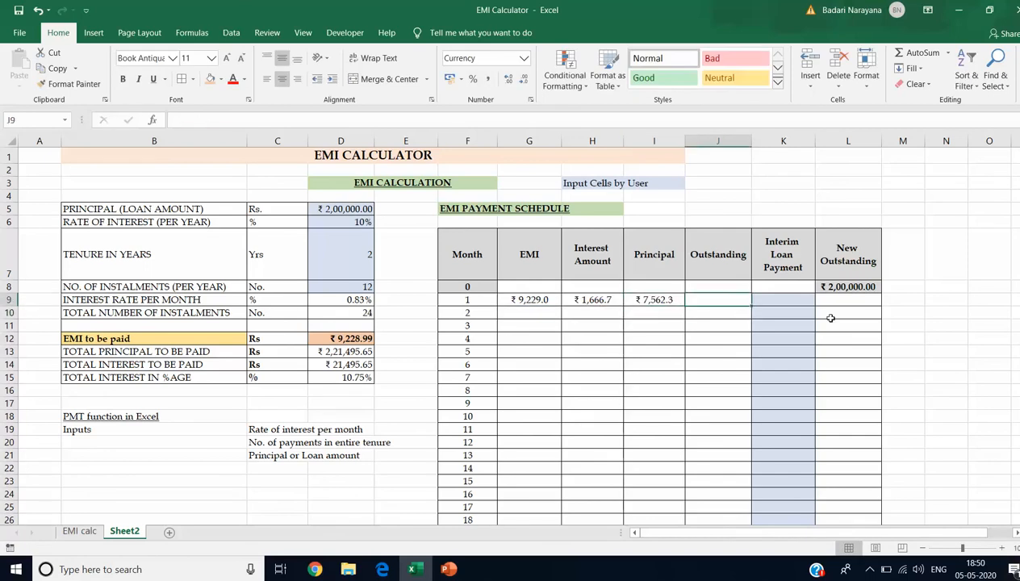
pyautogui.write('=')
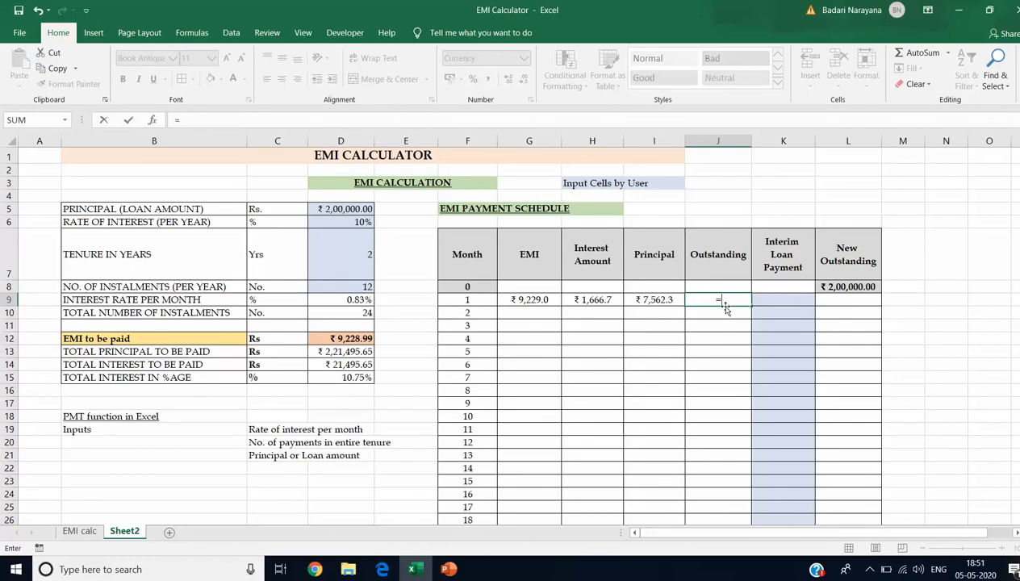
pyautogui.click(863, 287)
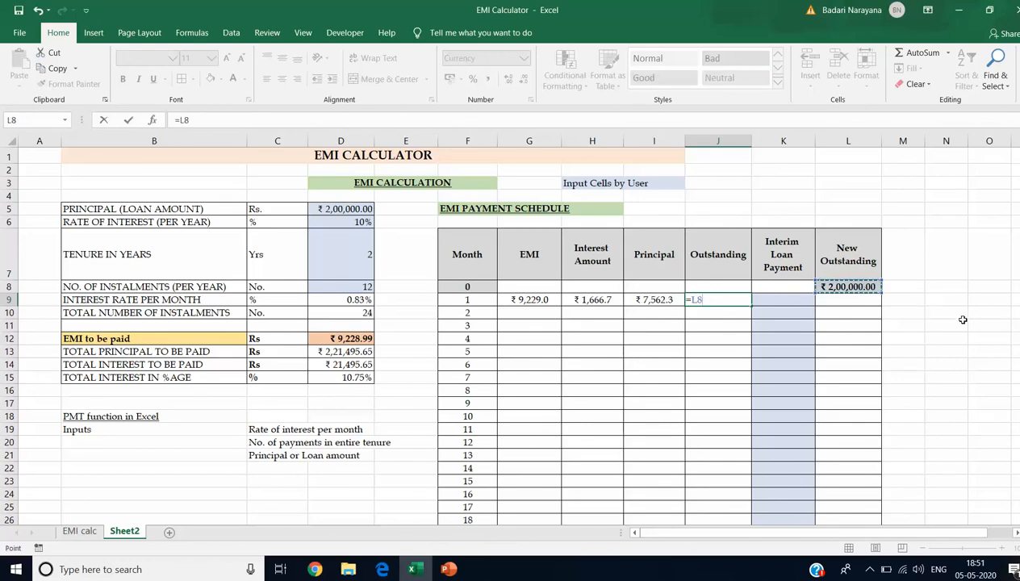
pyautogui.write('-')
pyautogui.click(646, 300)
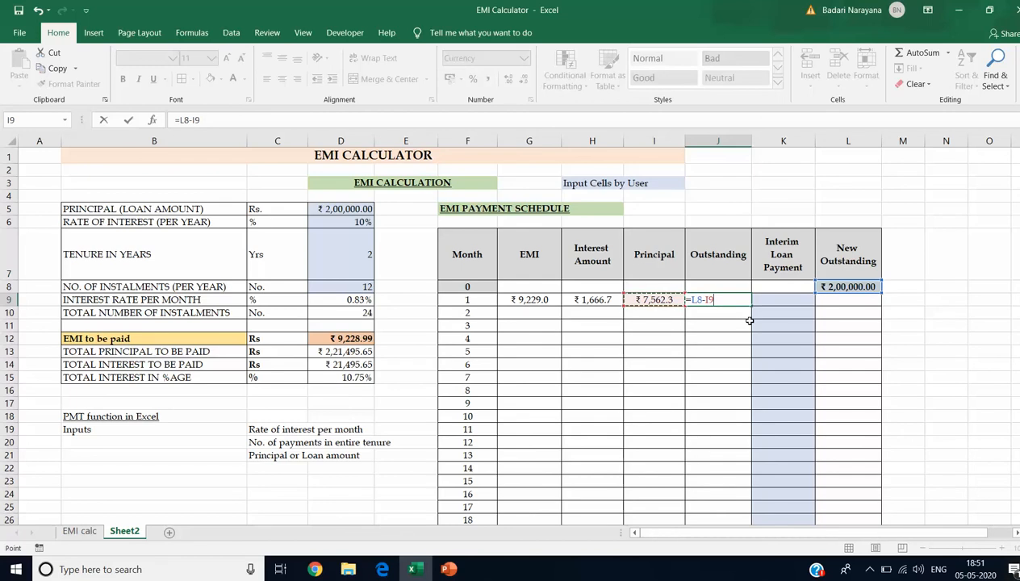
pyautogui.press('Return')
pyautogui.click(705, 298)
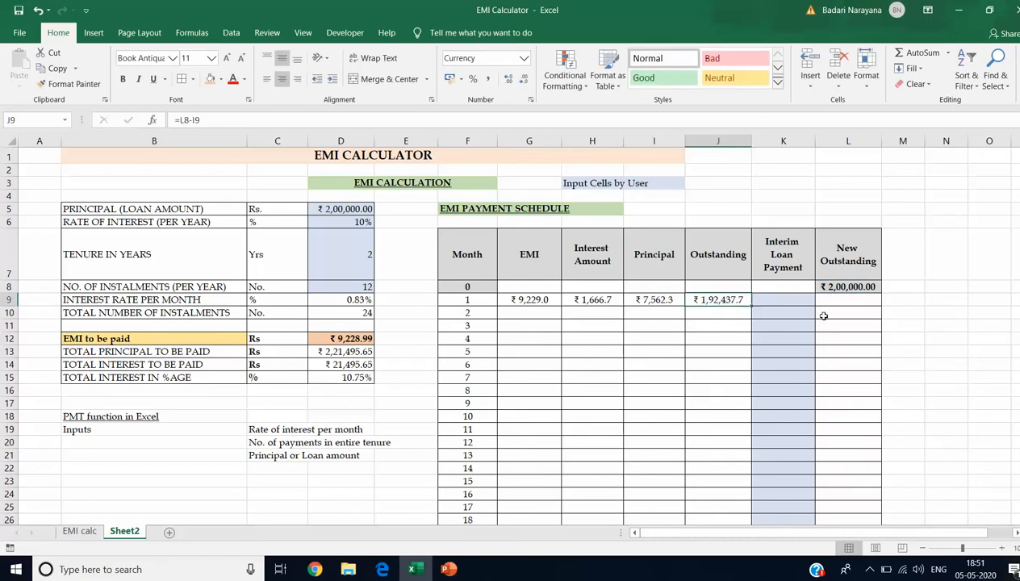
# Enter an interim loan payment of 3000 for month 1 in K9.
pyautogui.click(782, 297)
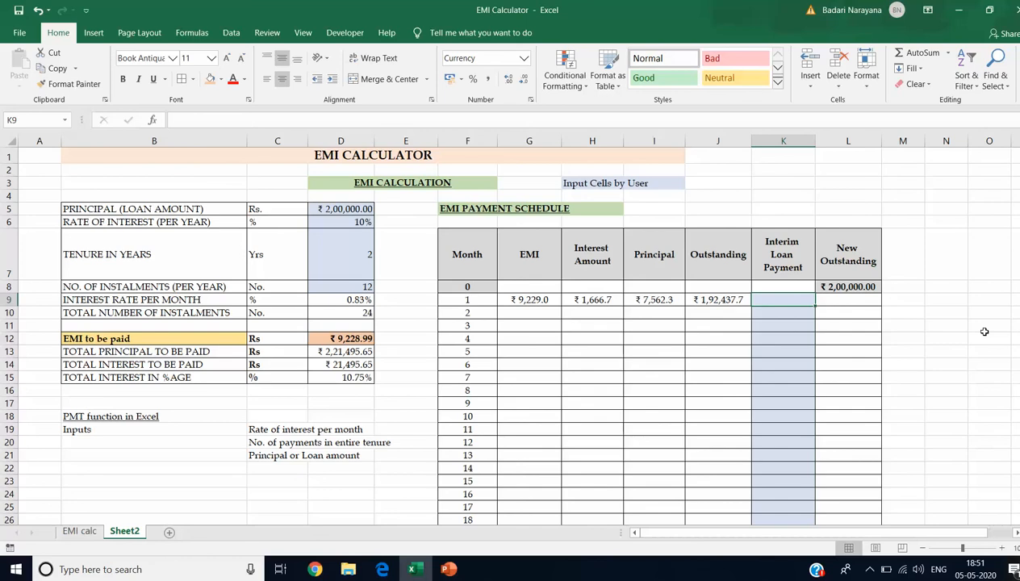
pyautogui.write('3000')
pyautogui.press('Return')
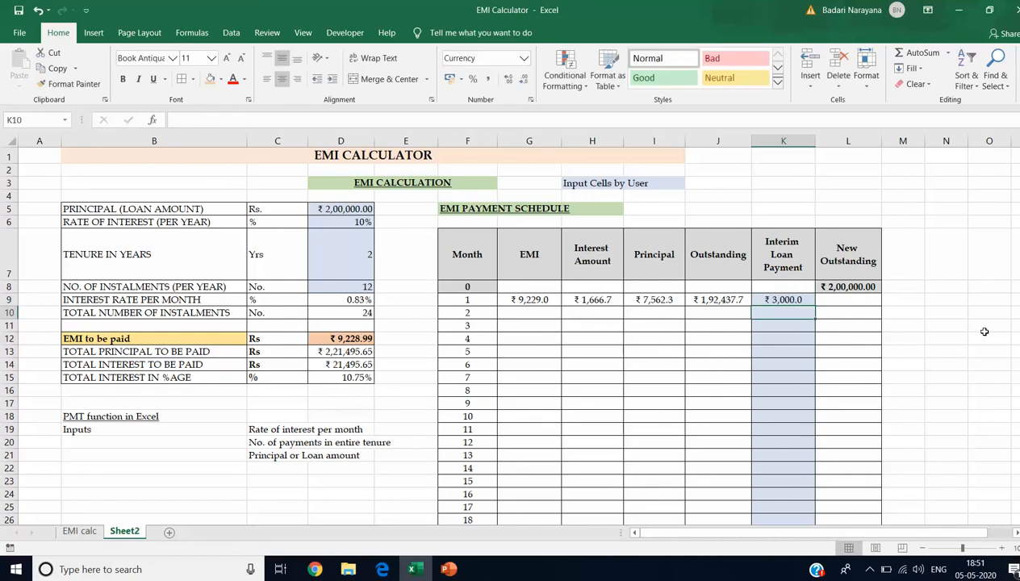
# Calculate the month 1 new outstanding amount in L9 with the formula =J9-K9.
pyautogui.click(833, 303)
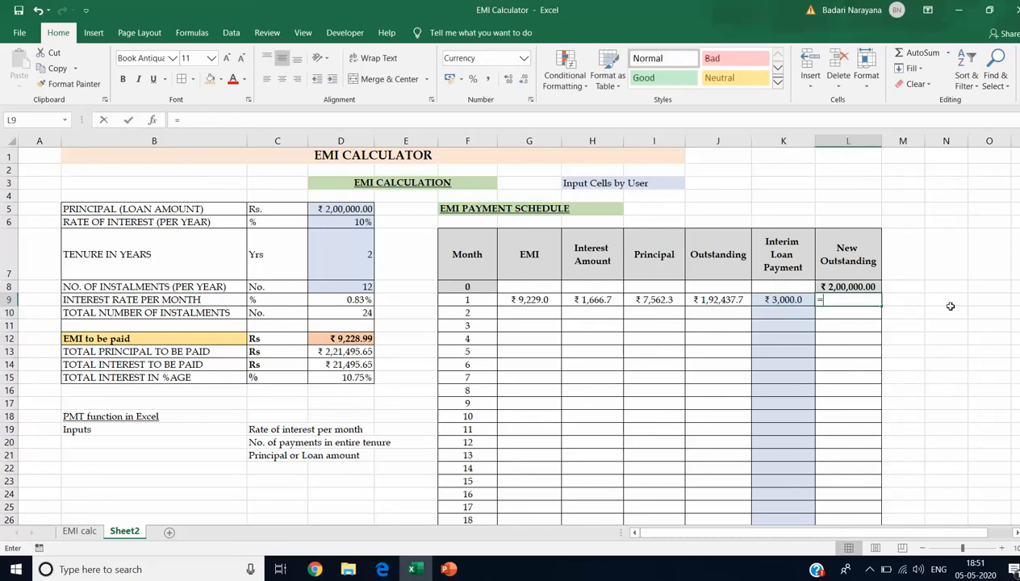
pyautogui.write('=')
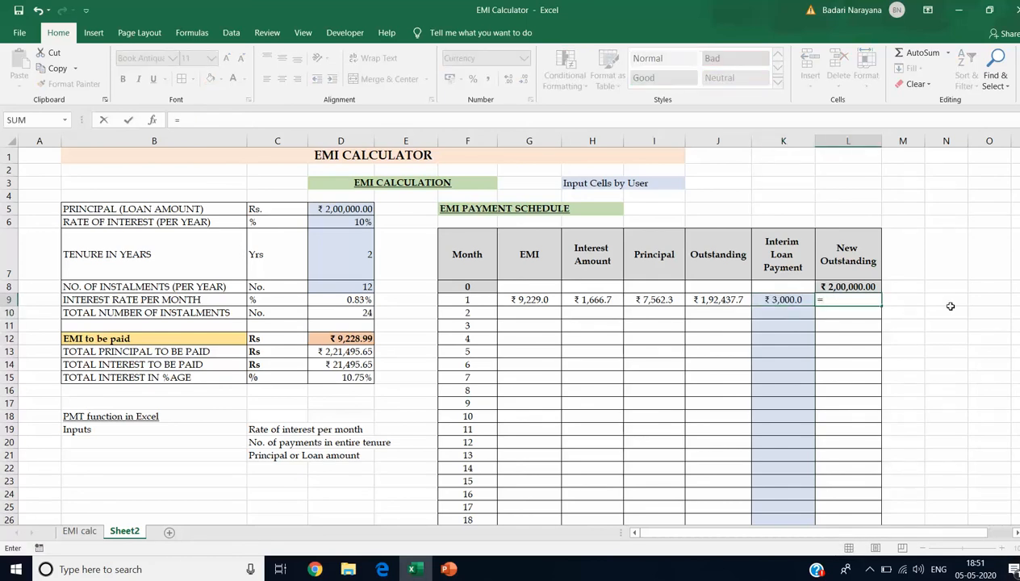
pyautogui.click(721, 303)
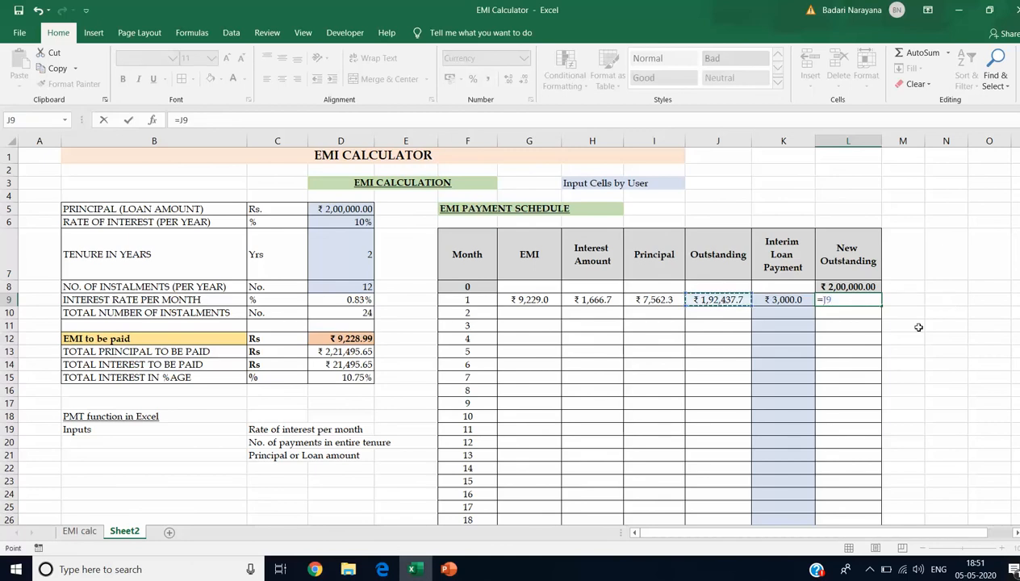
pyautogui.write('-')
pyautogui.click(787, 302)
pyautogui.press('Return')
pyautogui.click(856, 300)
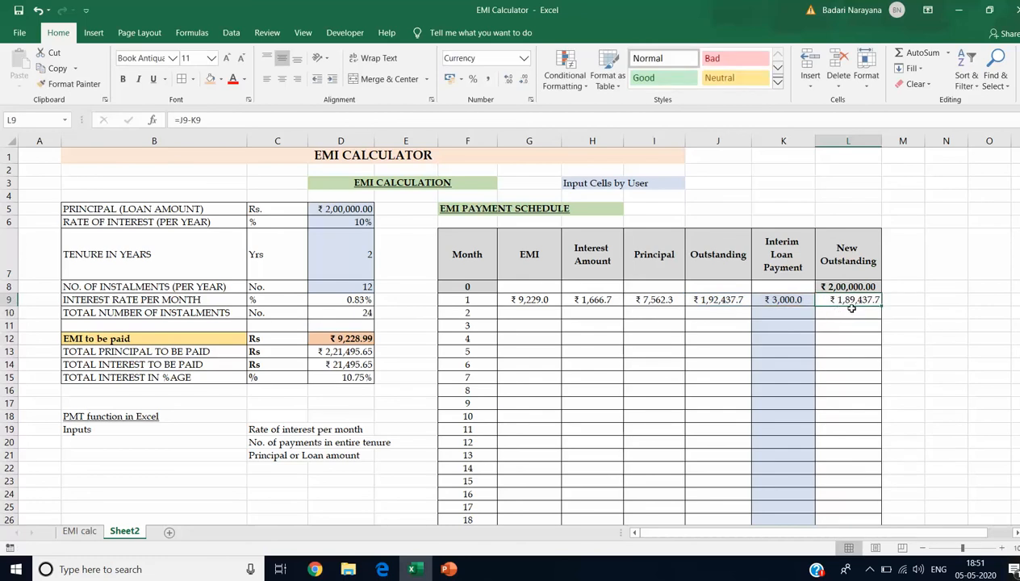
# Link the month 2 EMI cell G10 to the month 1 EMI with the formula =G9.
pyautogui.click(527, 314)
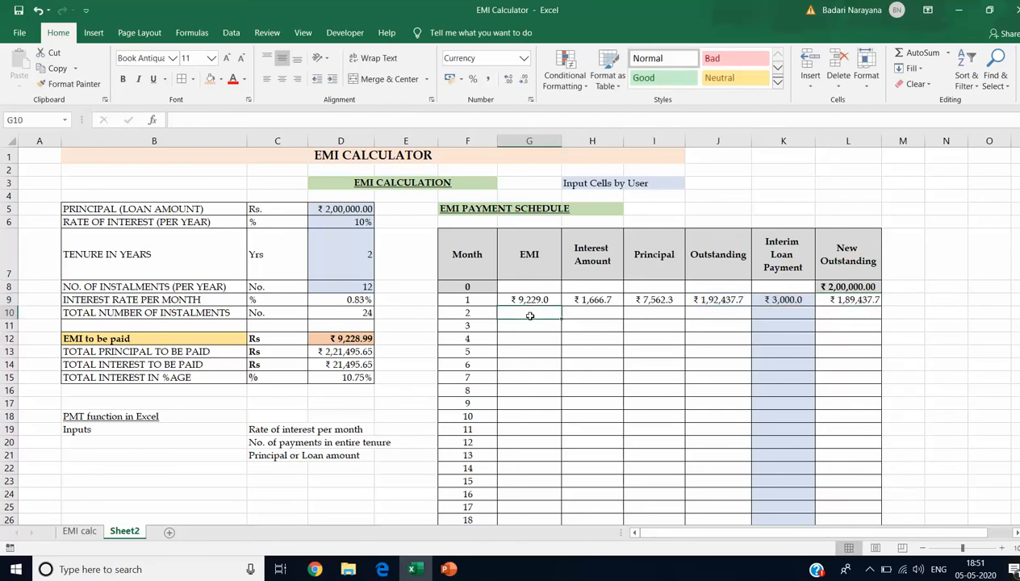
pyautogui.write('=')
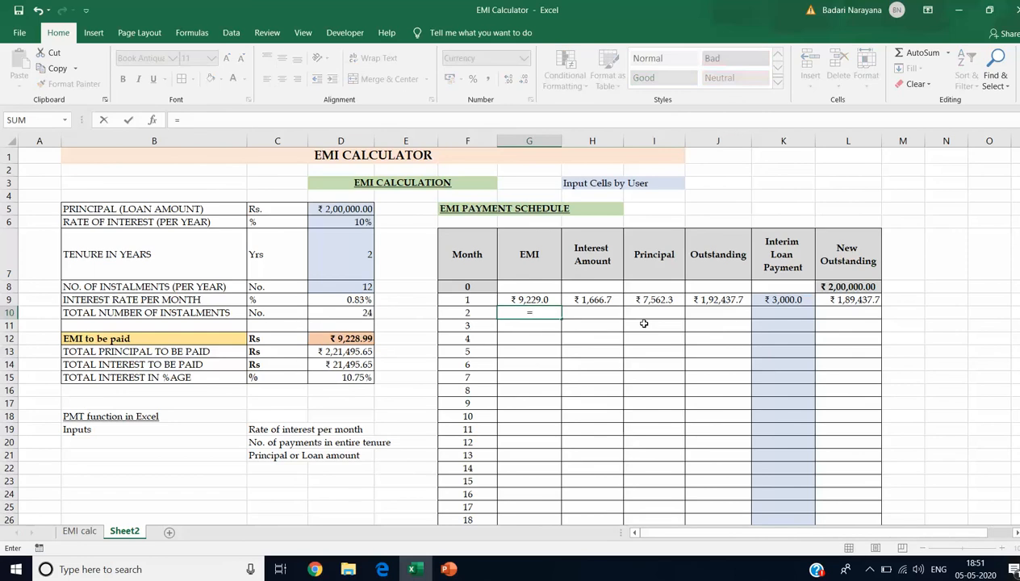
pyautogui.click(543, 300)
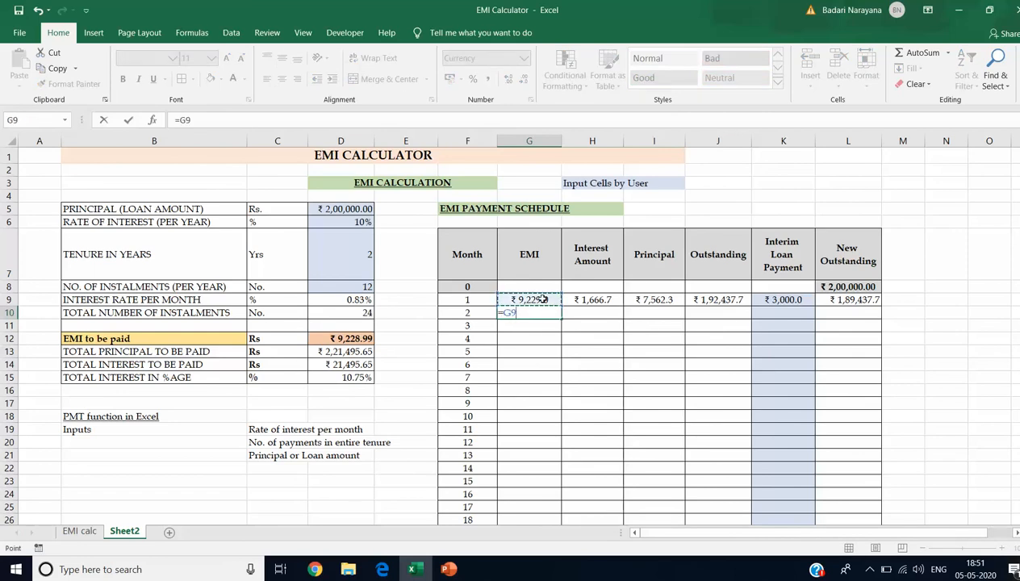
pyautogui.press('Return')
# Calculate the month 2 interest amount in H10 with the formula =L9*D9.
pyautogui.click(578, 313)
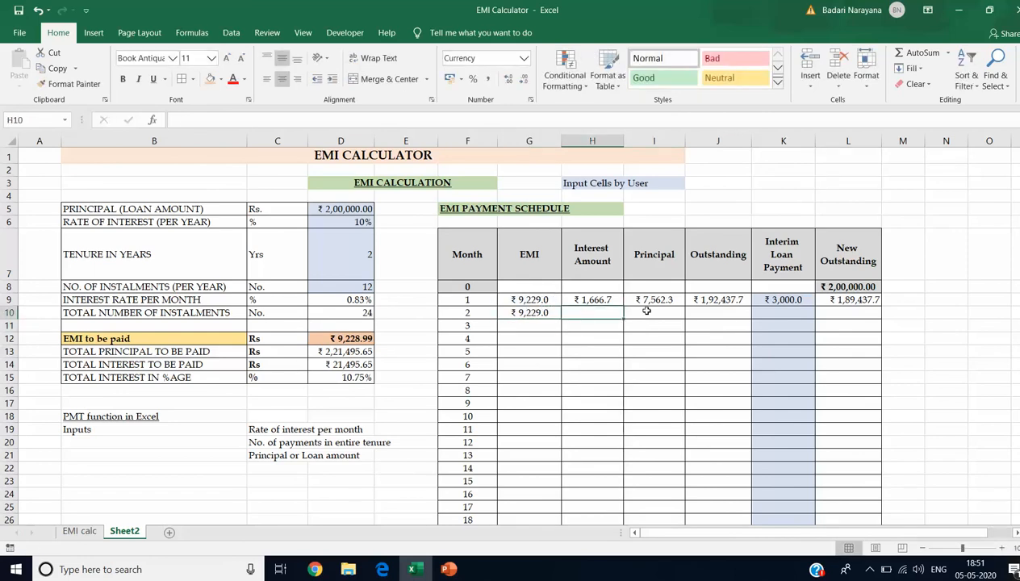
pyautogui.write('=')
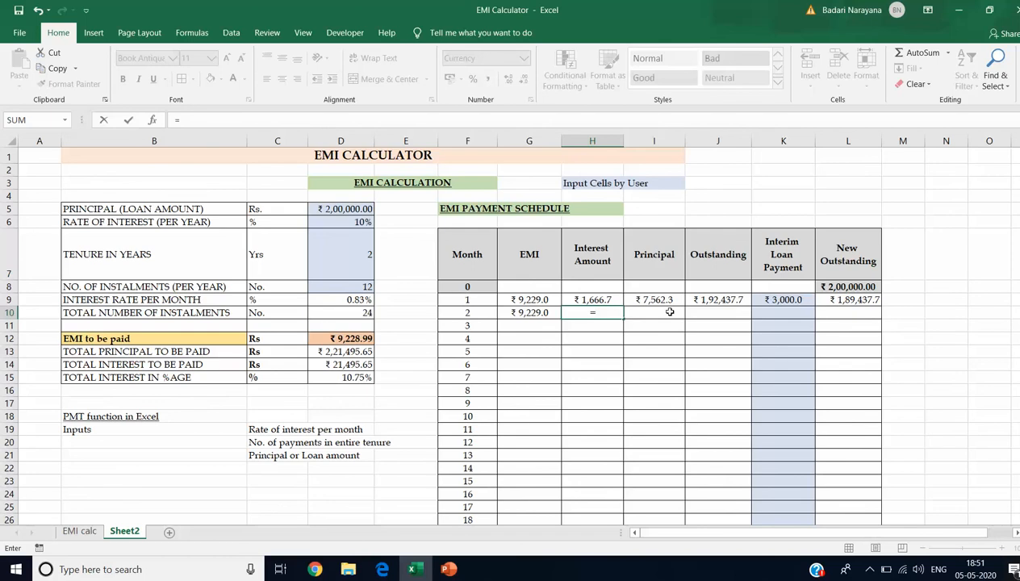
pyautogui.click(857, 300)
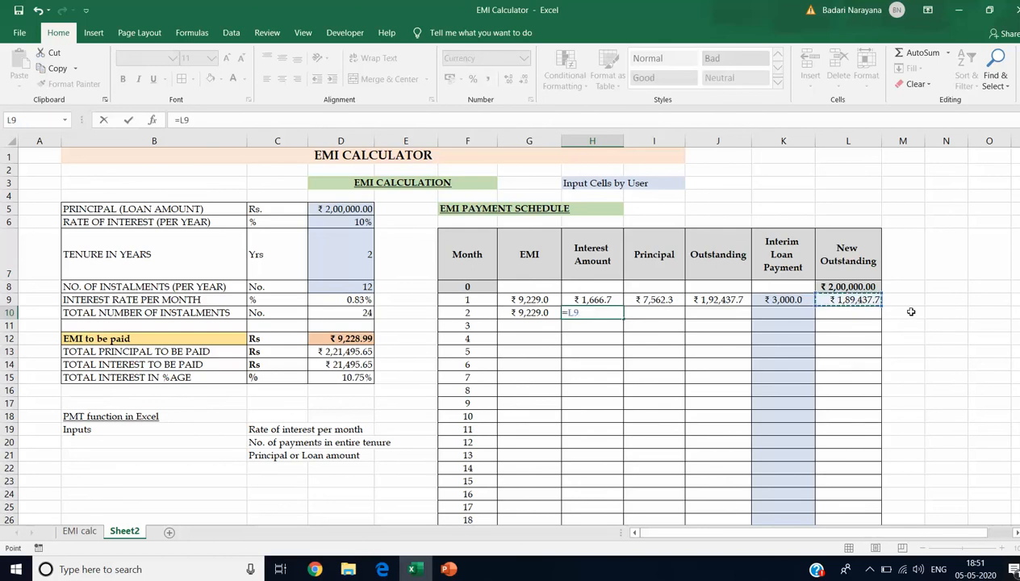
pyautogui.write('*')
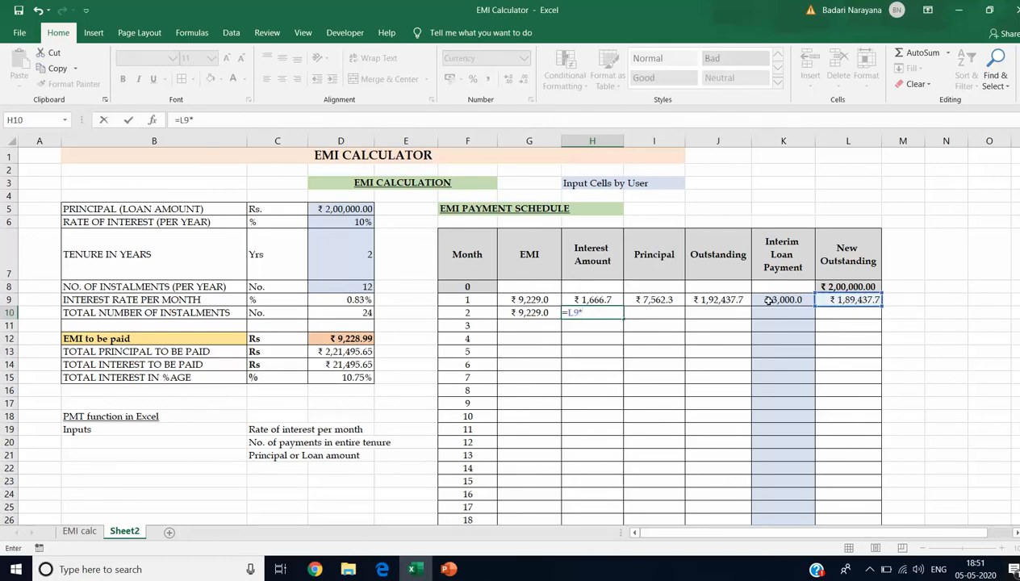
pyautogui.click(363, 299)
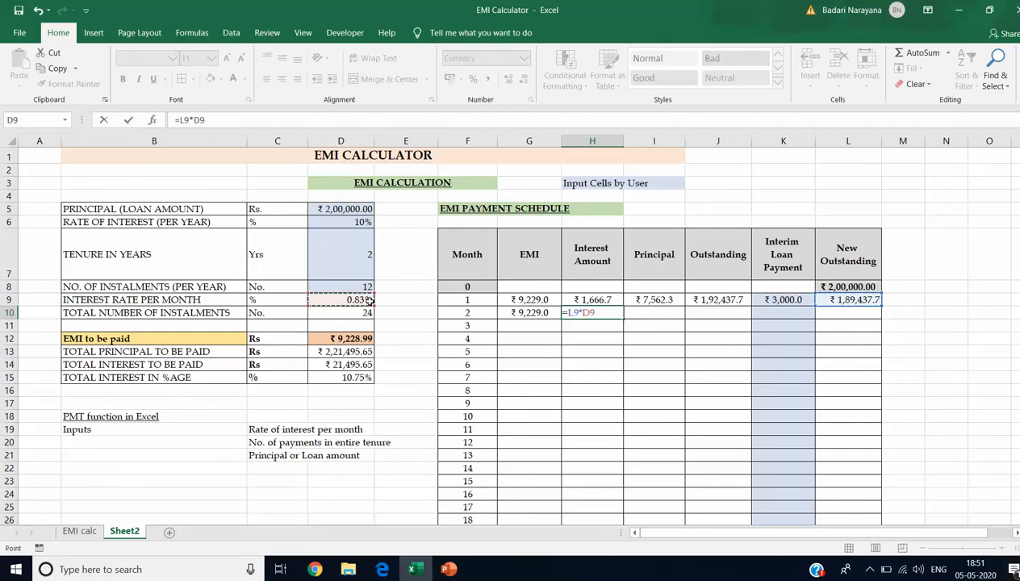
# Calculate the month 2 principal in I10 with the formula =G10-H10.
pyautogui.click(645, 312)
pyautogui.write('=')
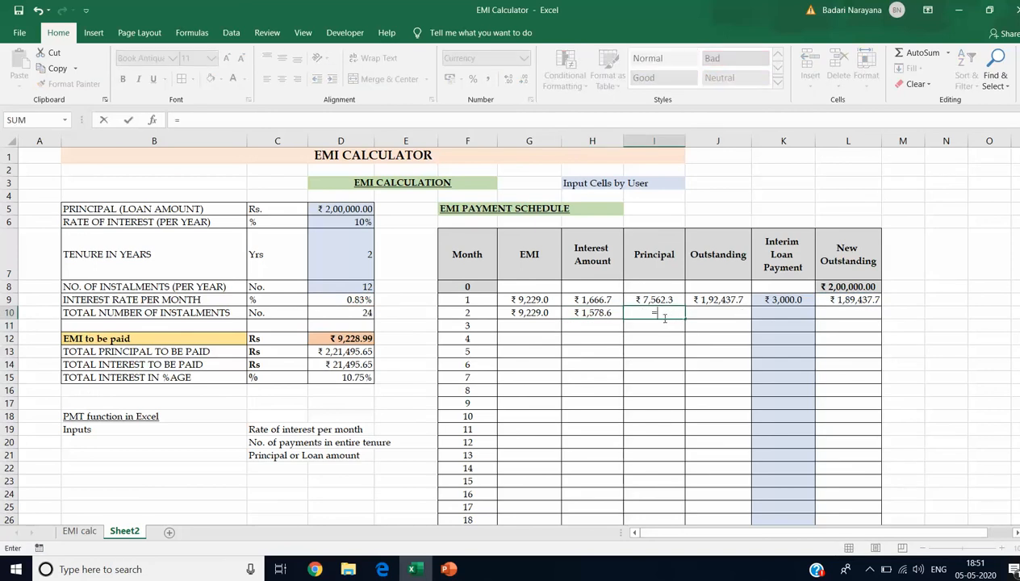
pyautogui.click(533, 313)
pyautogui.write('-')
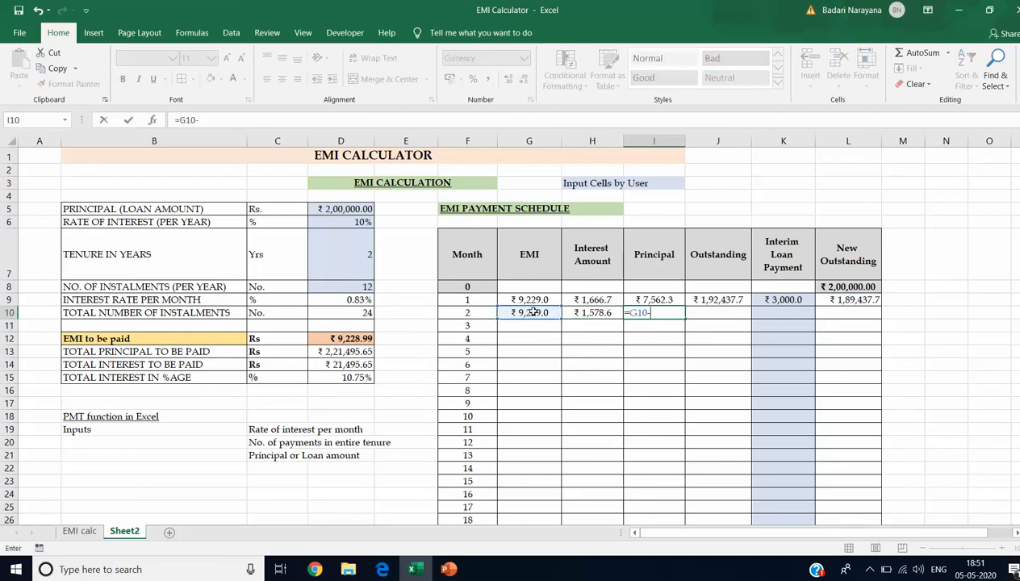
pyautogui.click(593, 315)
pyautogui.press('Return')
pyautogui.click(663, 313)
# Calculate the month 2 outstanding amount in J10 with the formula =L9-I10.
pyautogui.click(721, 316)
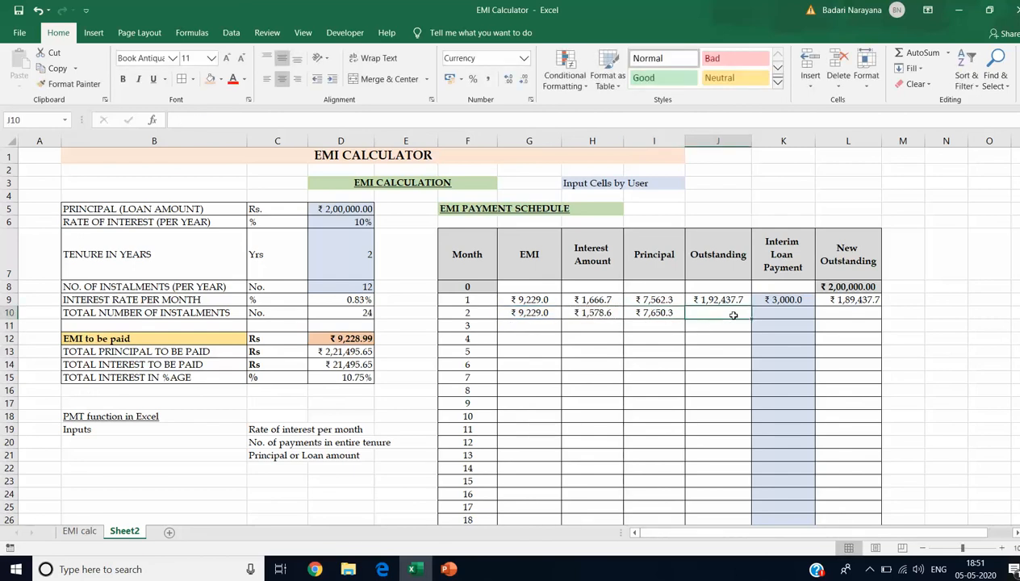
pyautogui.write('=')
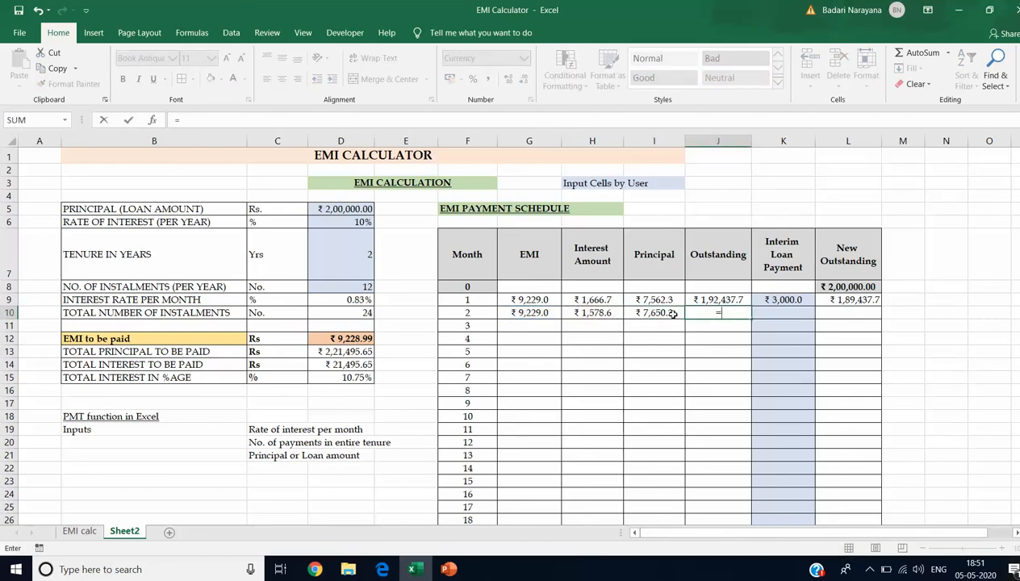
pyautogui.click(867, 300)
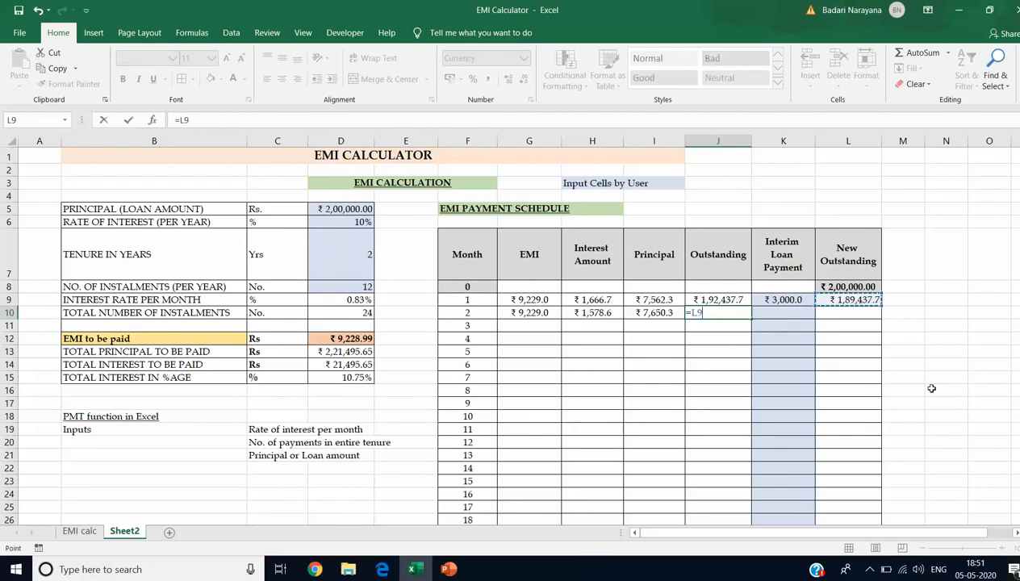
pyautogui.write('-')
pyautogui.click(660, 312)
pyautogui.hotkey('ctrl', 'Return')
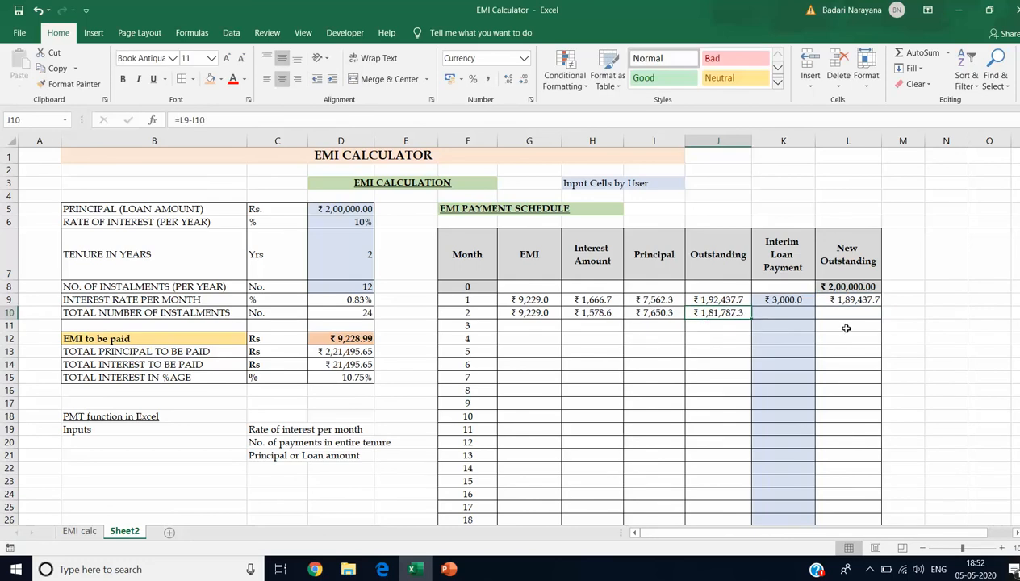
# Enter a month 2 interim loan payment of 0 in K10 and calculate the new outstanding in L10 with =J10-K10.
pyautogui.click(772, 312)
pyautogui.write('0')
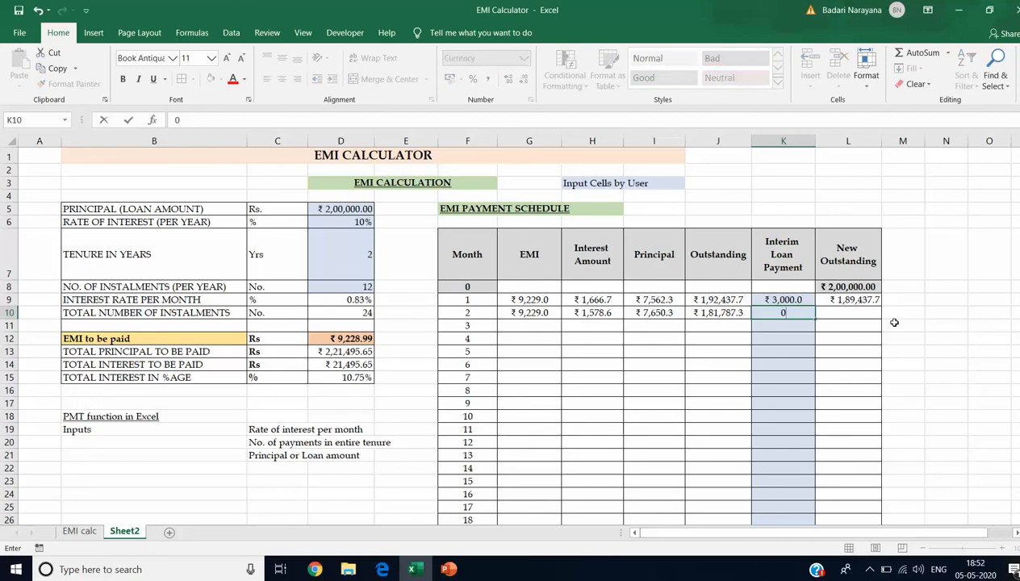
pyautogui.click(844, 313)
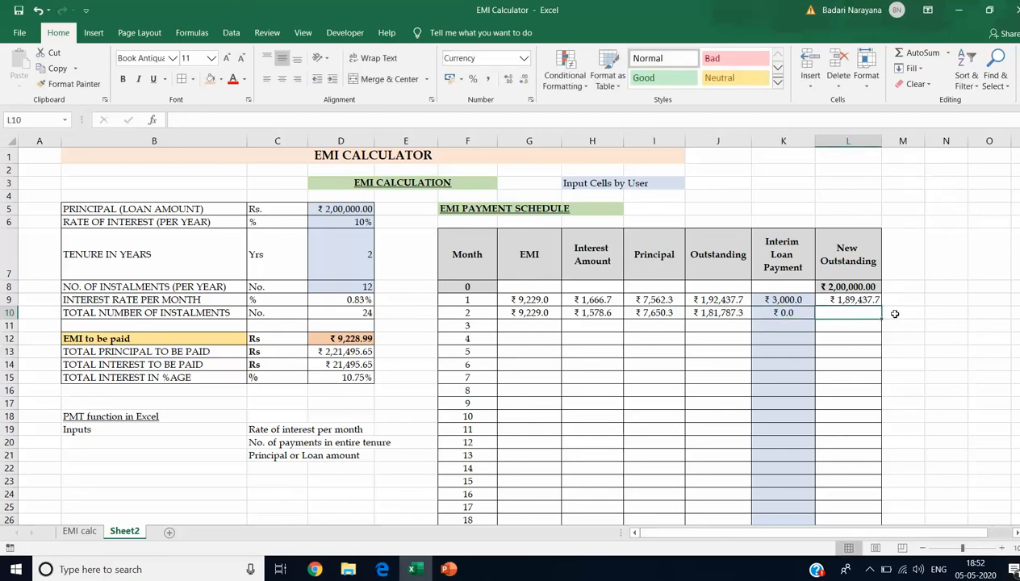
pyautogui.write('=')
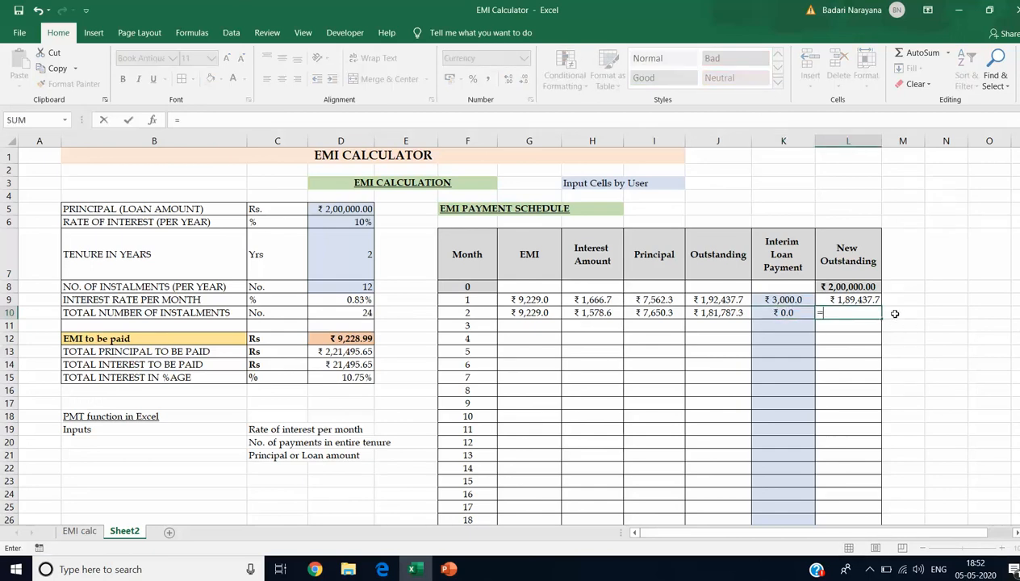
pyautogui.click(727, 312)
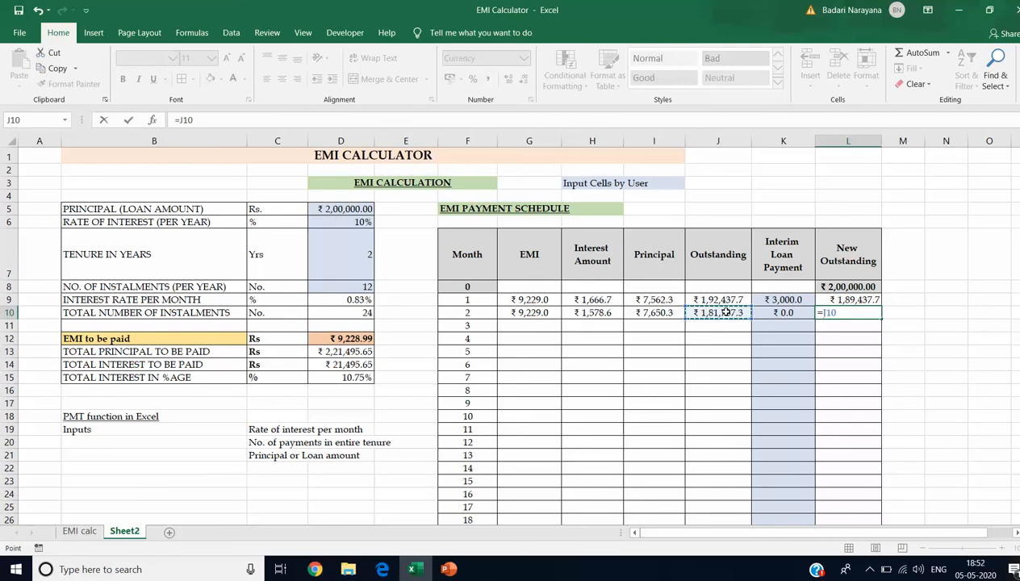
pyautogui.write('-')
pyautogui.click(787, 312)
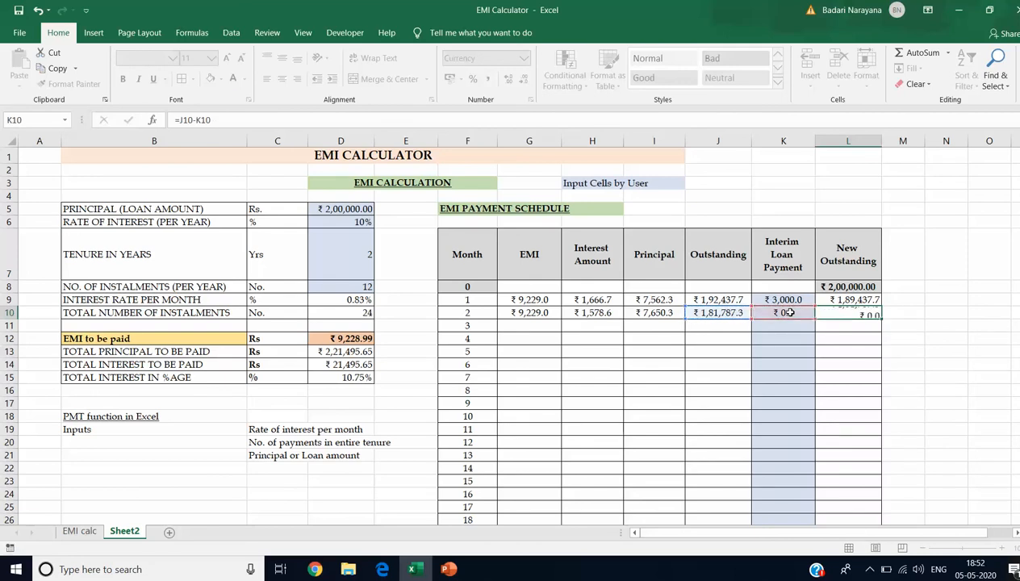
pyautogui.hotkey('ctrl', 'Return')
pyautogui.click(531, 312)
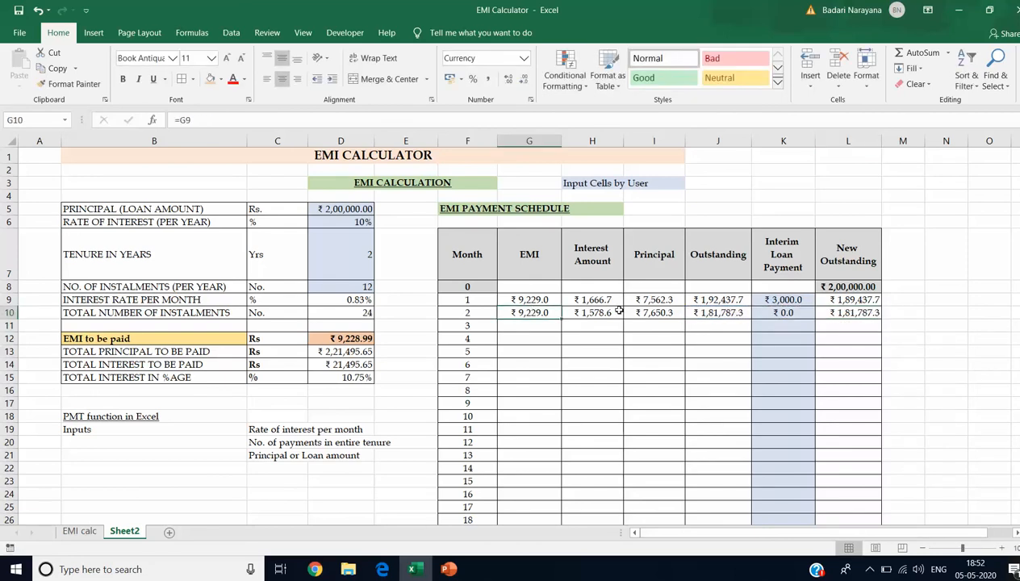
pyautogui.keyDown('shift'); pyautogui.click(846, 313); pyautogui.keyUp('shift')
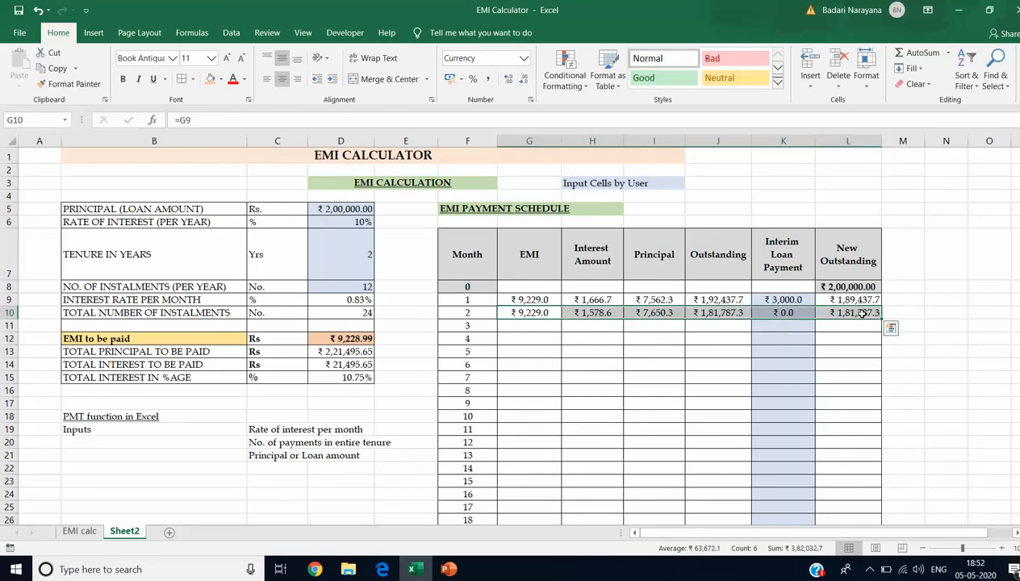
pyautogui.hotkey('ctrl', 'c')
pyautogui.scroll(-3, 807, 315)
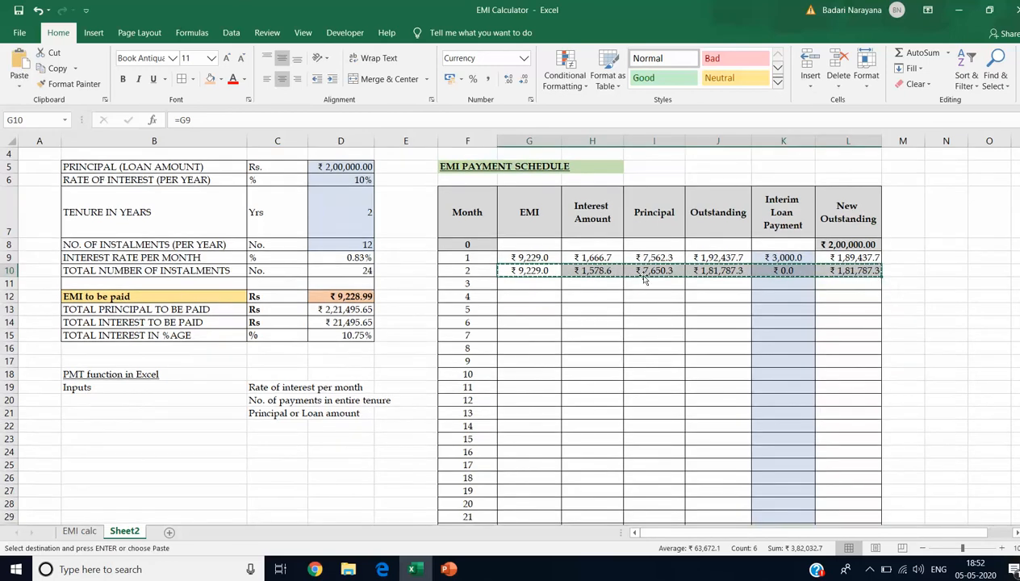
pyautogui.click(615, 272)
pyautogui.press('Escape')
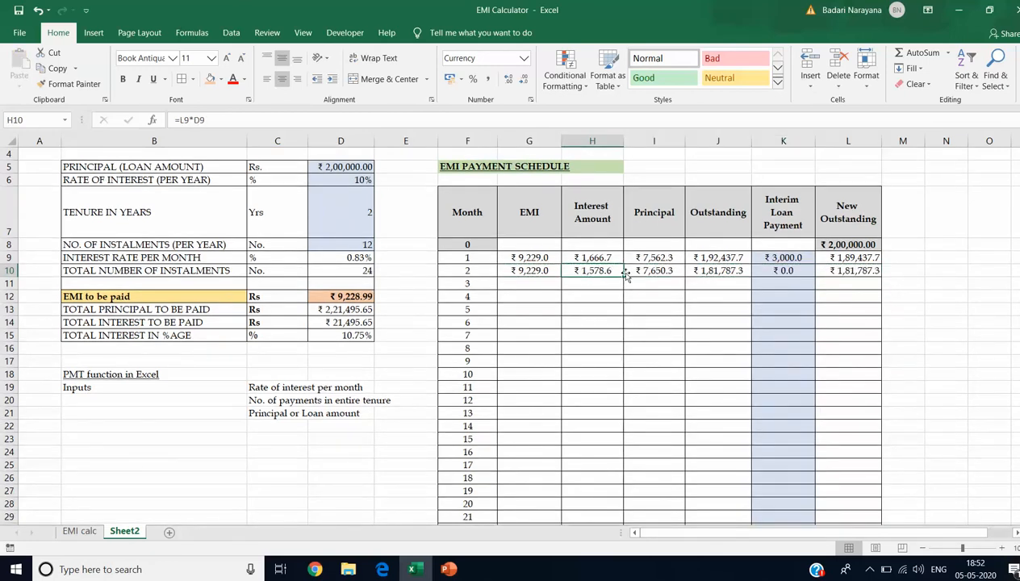
# Review the month 1 interest formula in H9 and copy the month 2 interest formula from H10 into H11:H16.
pyautogui.click(600, 257)
pyautogui.scroll(3, 600, 256)
pyautogui.doubleClick(595, 300)
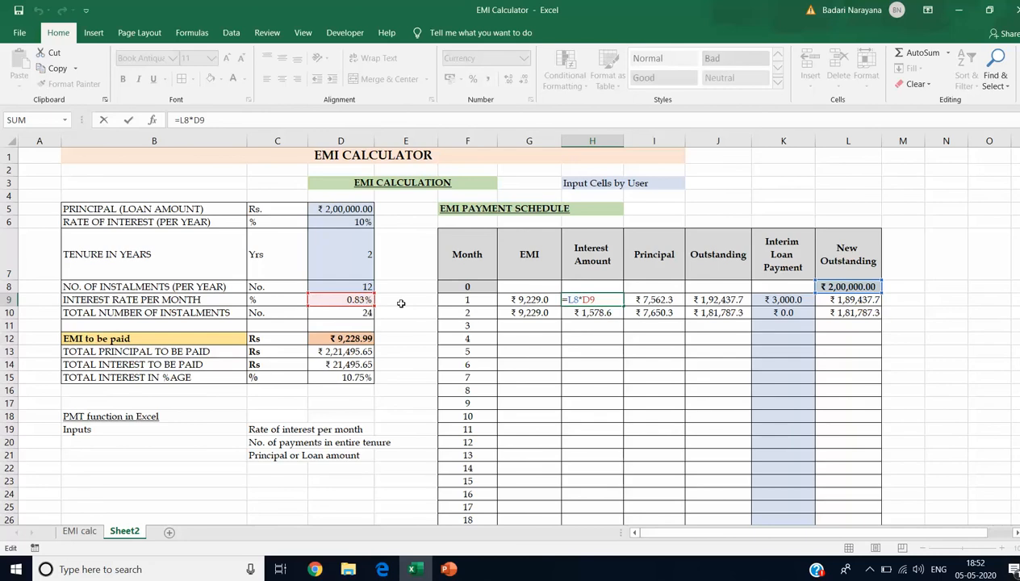
pyautogui.press('Escape')
pyautogui.click(598, 315)
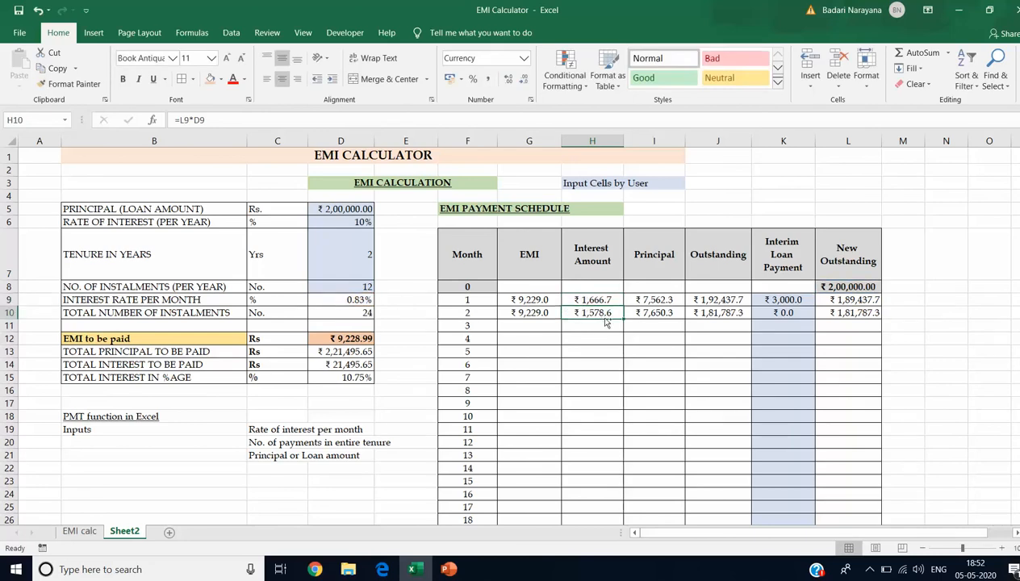
pyautogui.hotkey('ctrl', 'c')
pyautogui.moveTo(607, 324); pyautogui.dragTo(605, 399)
pyautogui.click(641, 323)
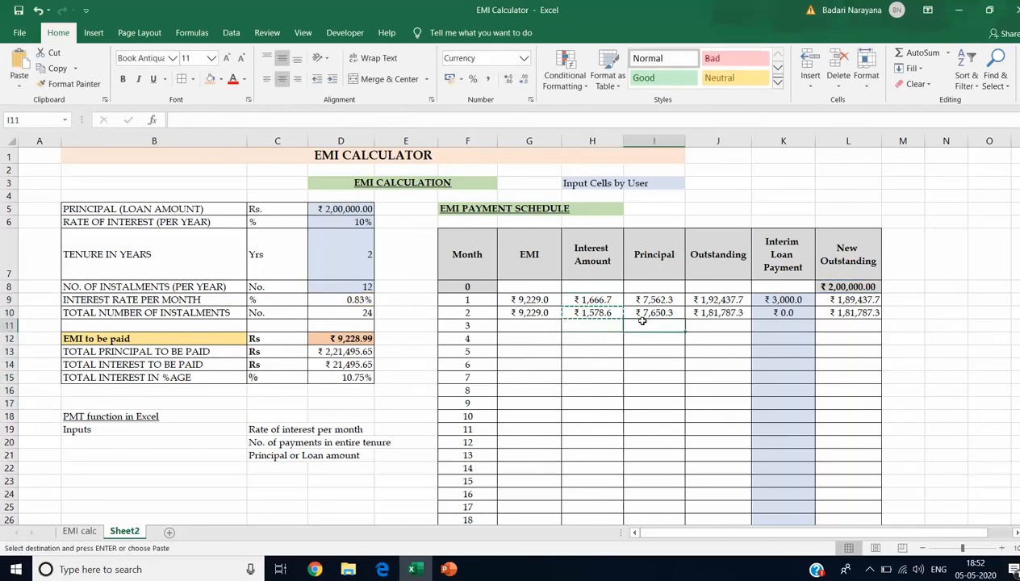
pyautogui.moveTo(608, 323); pyautogui.dragTo(610, 391)
pyautogui.press('Return')
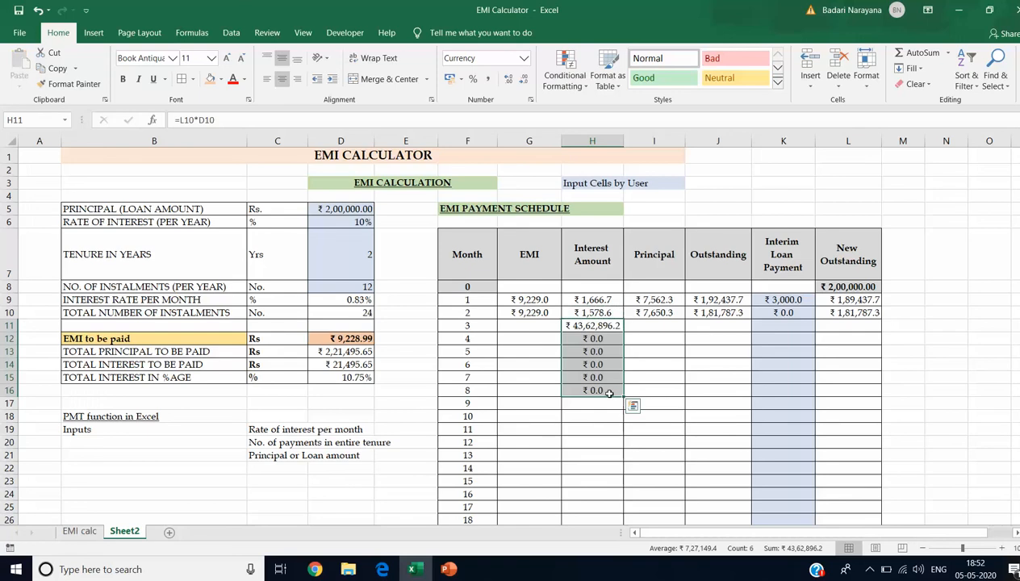
# Compare the interest formula in H10 with the copies below it through H15, checking which cells each one references.
pyautogui.click(593, 325)
pyautogui.click(586, 311)
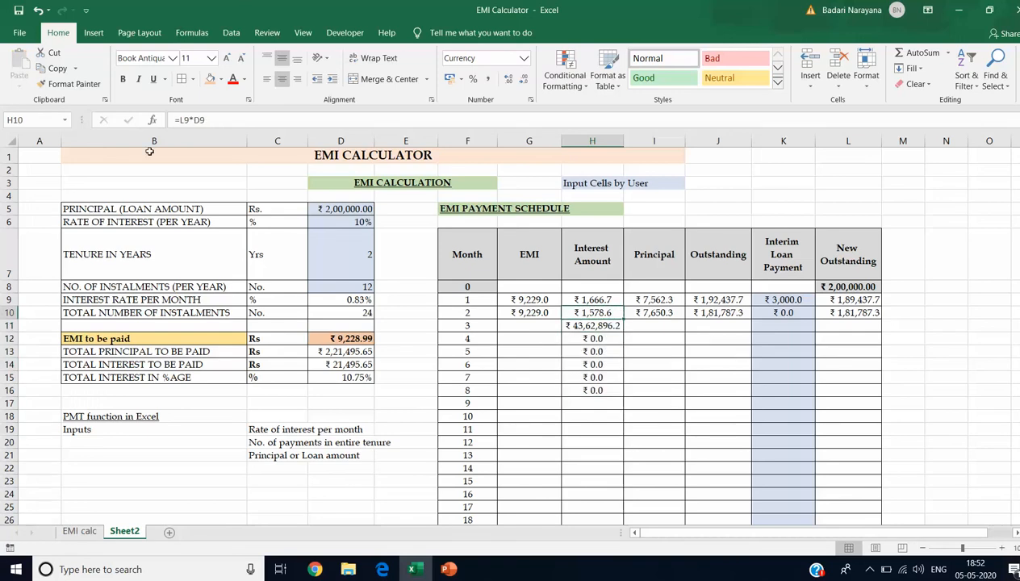
pyautogui.doubleClick(188, 121)
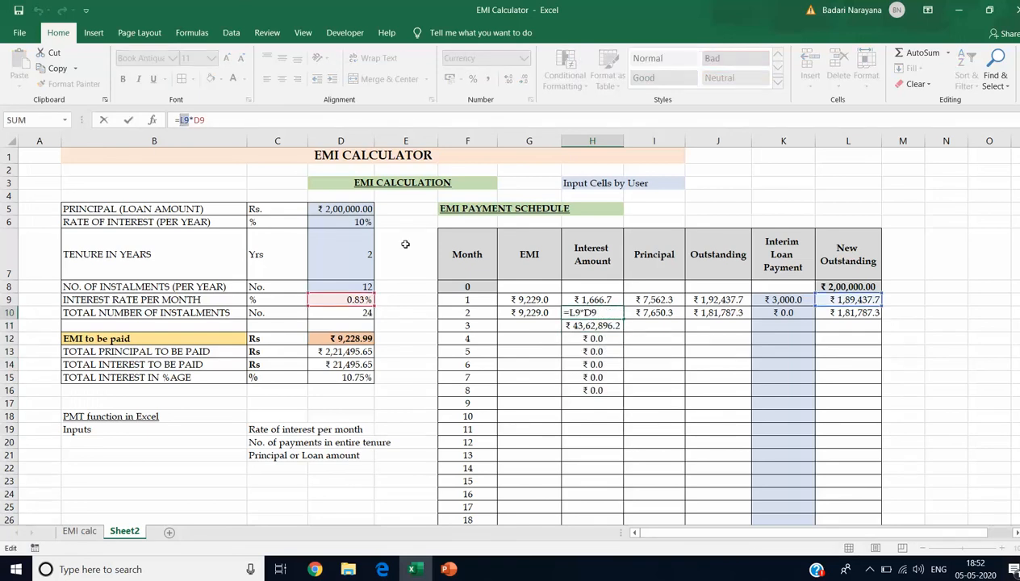
pyautogui.press('Escape')
pyautogui.press('Down')
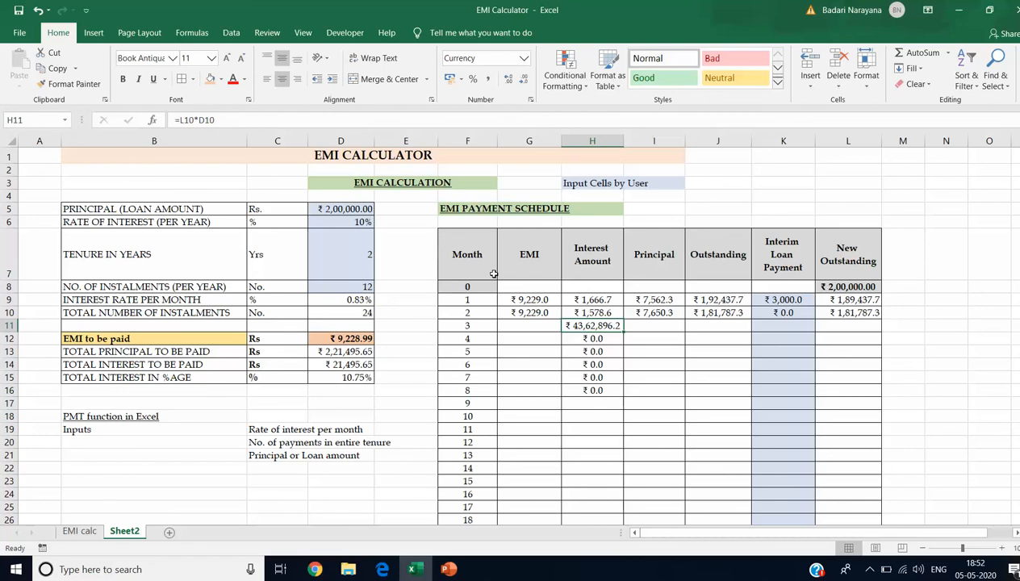
pyautogui.press('Down')
pyautogui.press('Down')
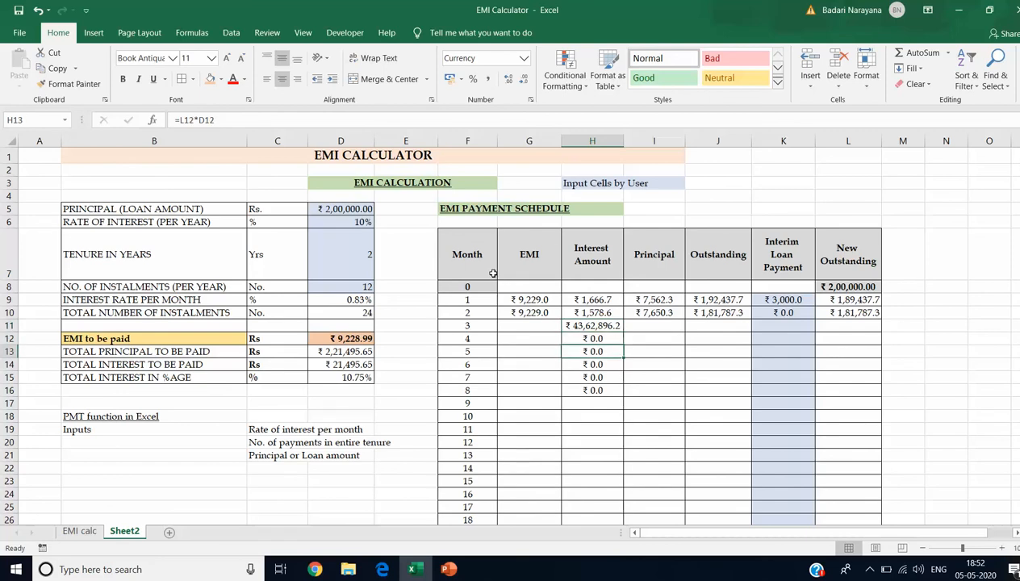
pyautogui.press('Down')
pyautogui.press('Down')
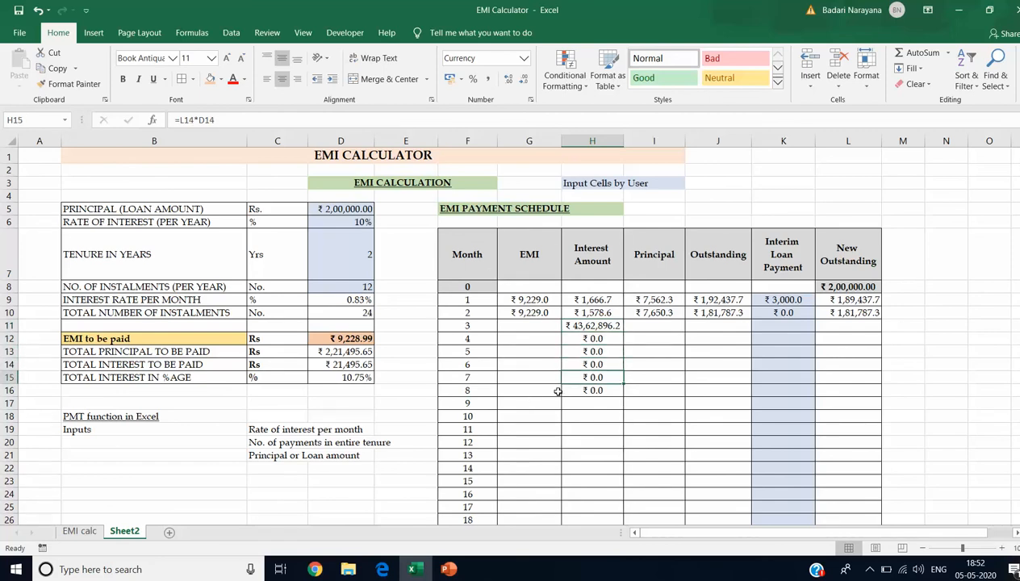
# Make the monthly interest rate reference absolute in the month 2 interest formula in H10, giving =L9*$D$9.
pyautogui.click(594, 326)
pyautogui.click(593, 310)
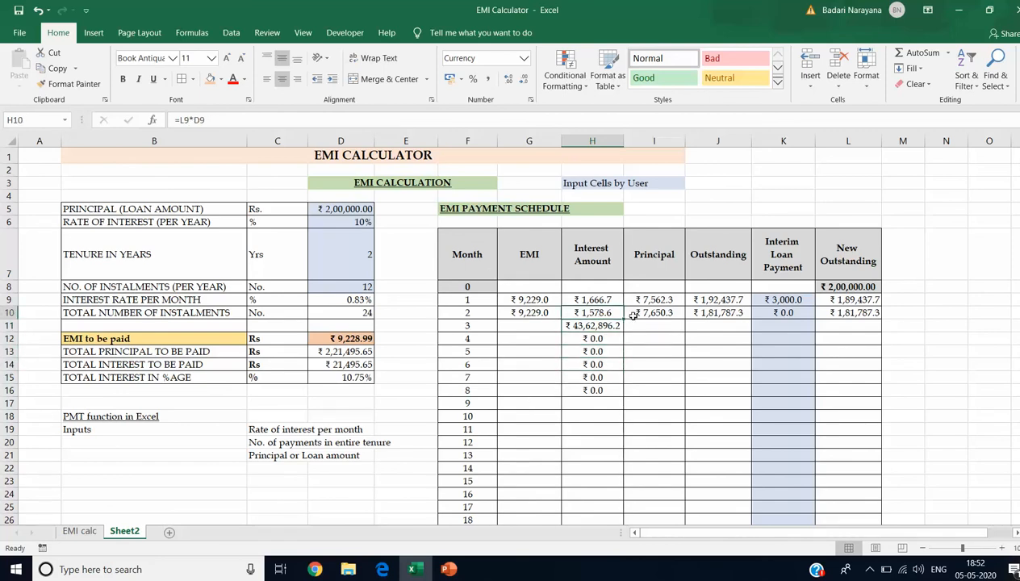
pyautogui.click(196, 120)
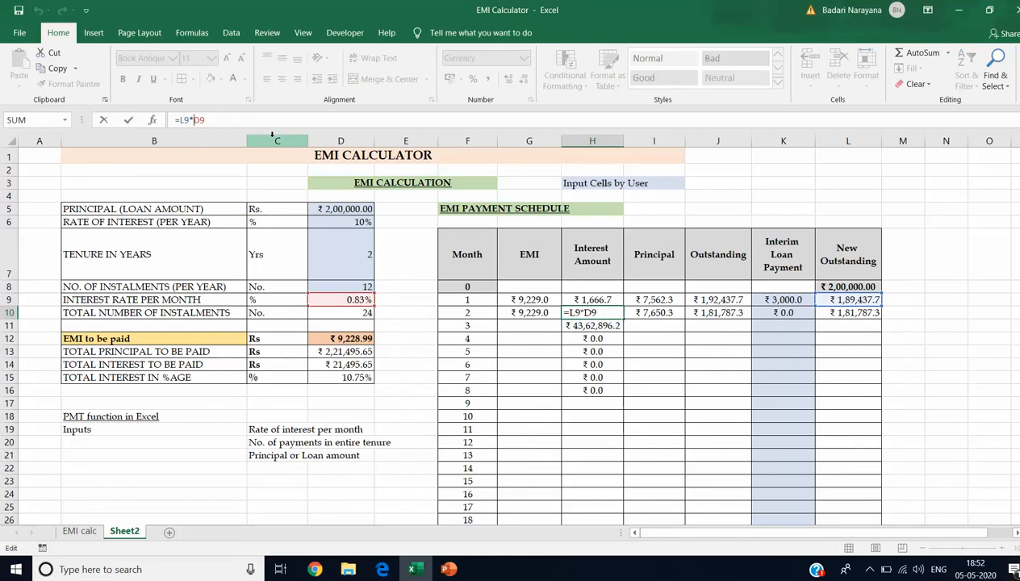
pyautogui.write('$D$')
pyautogui.hotkey('ctrl', 'Return')
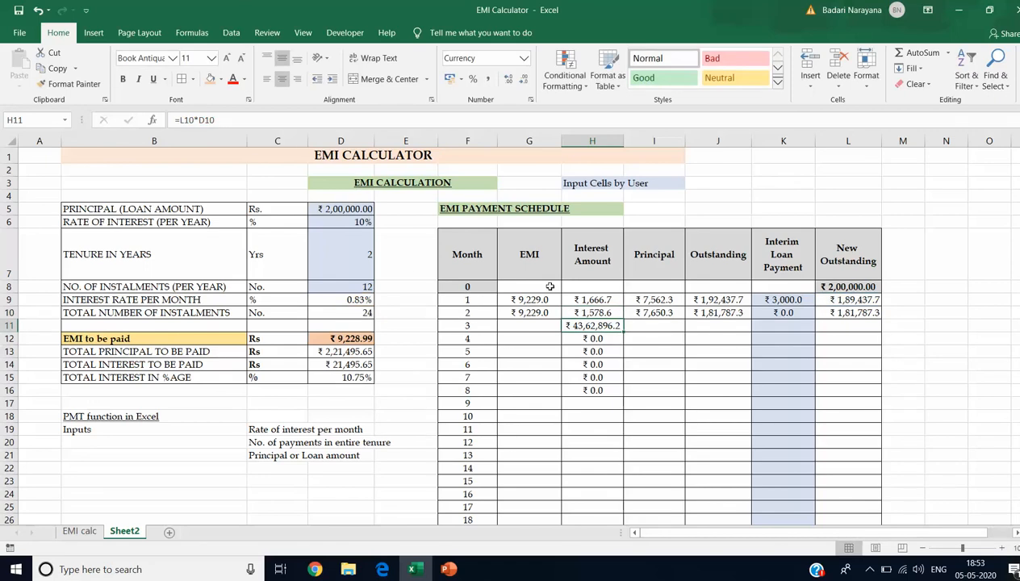
# Make the monthly interest rate reference absolute in the month 1 interest formula in H9, giving =L8*$D$9.
pyautogui.click(606, 299)
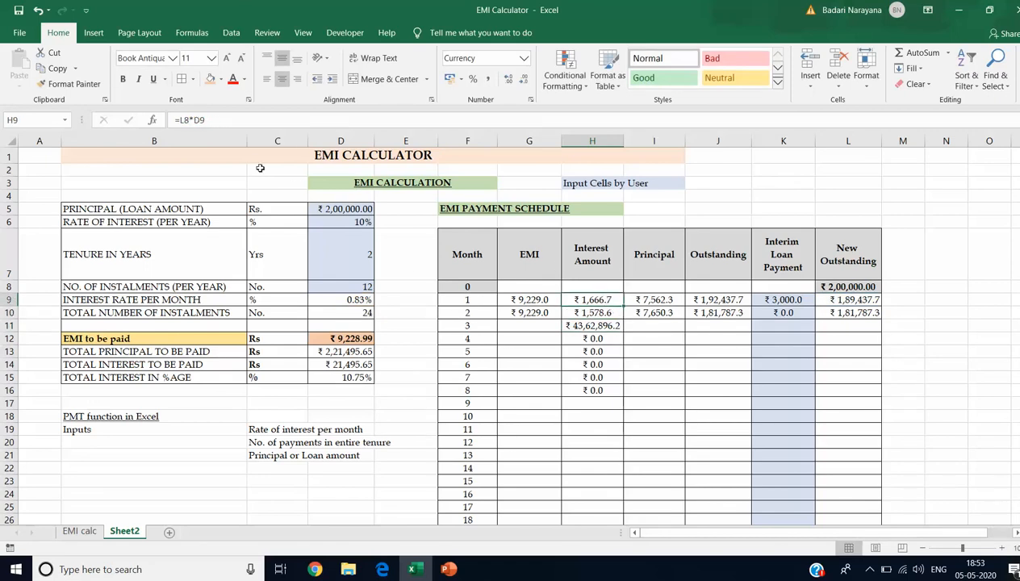
pyautogui.click(196, 119)
pyautogui.write('$D$')
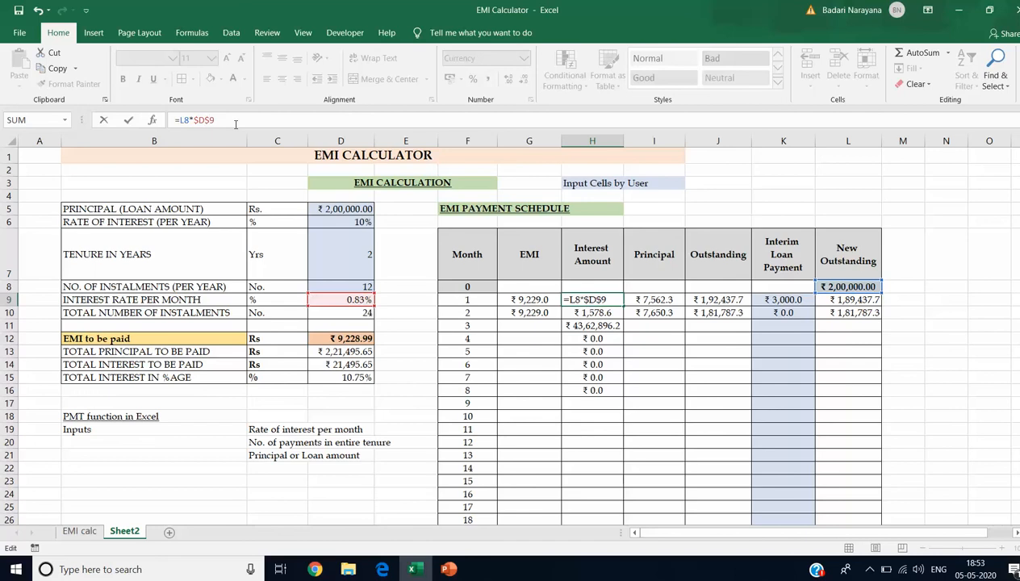
pyautogui.press('Return')
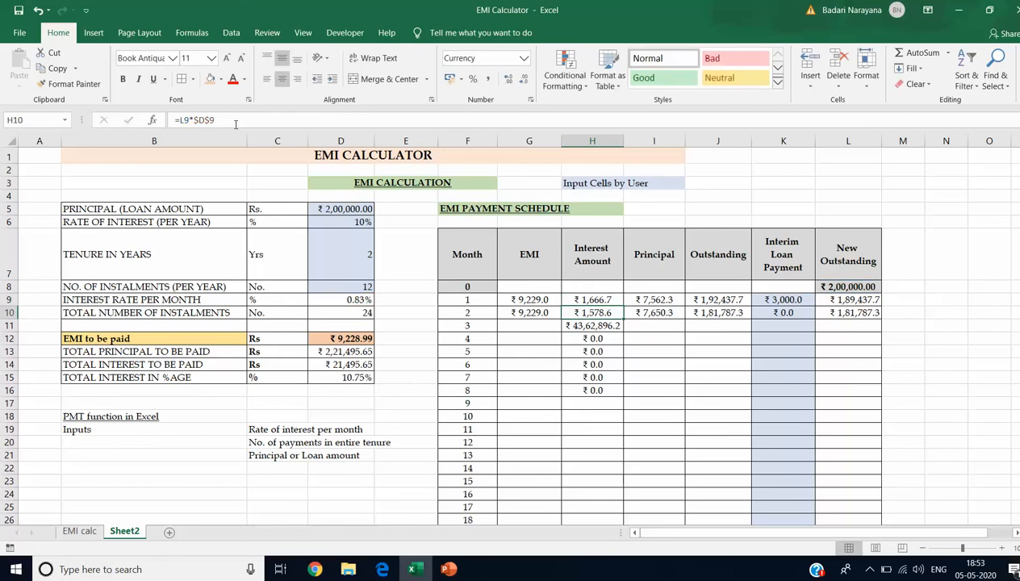
# Copy the month 2 interest formula with the absolute rate reference from H10 into H11:H19.
pyautogui.hotkey('ctrl', 'c')
pyautogui.moveTo(611, 323); pyautogui.dragTo(601, 431)
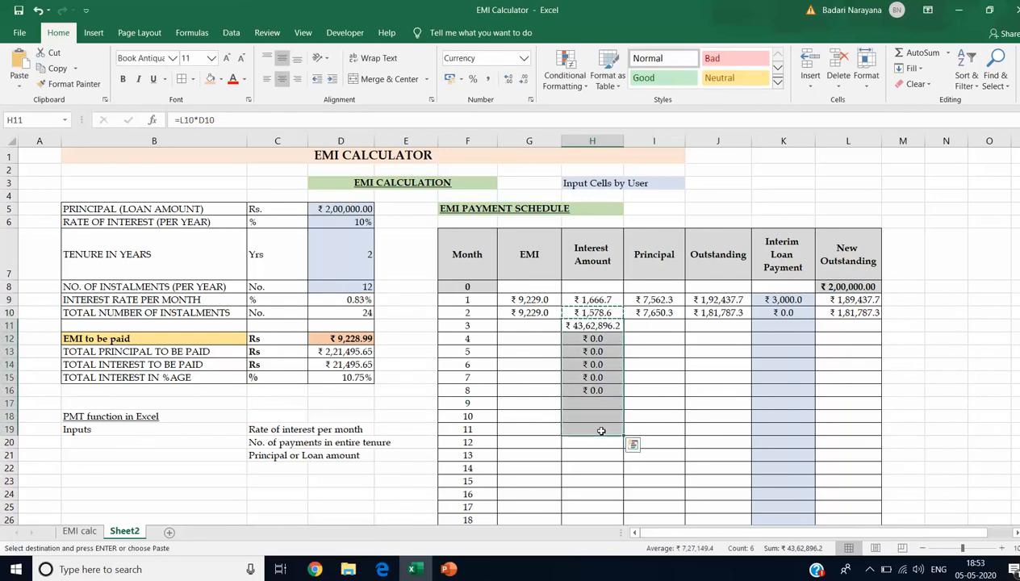
pyautogui.press('Return')
# Examine the copied interest formulas in H11:H19 and the monthly interest rate cell D9 that they reference.
pyautogui.click(618, 325)
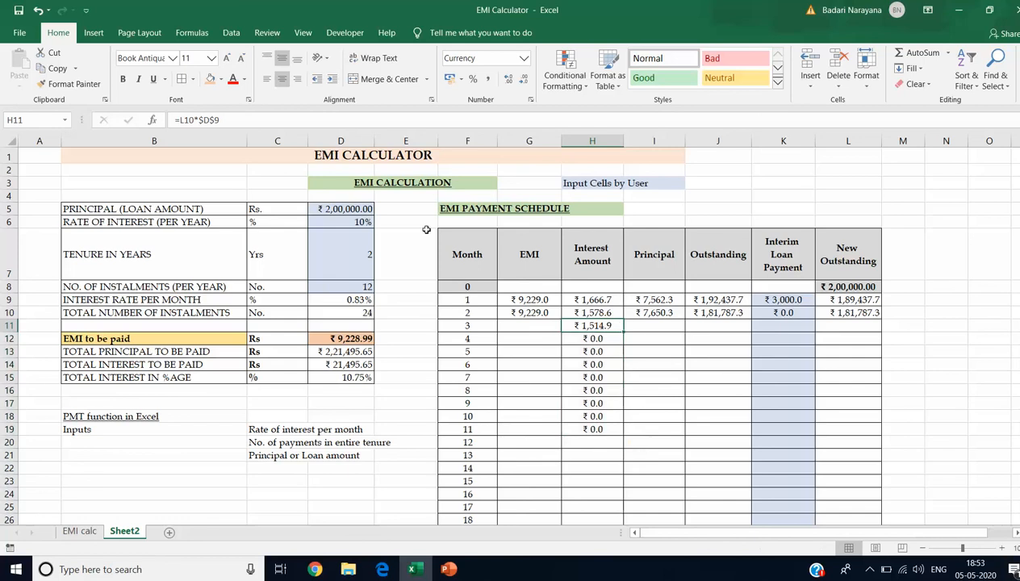
pyautogui.click(587, 338)
pyautogui.press('Down')
pyautogui.press('Down')
pyautogui.press('Down')
pyautogui.press('Down')
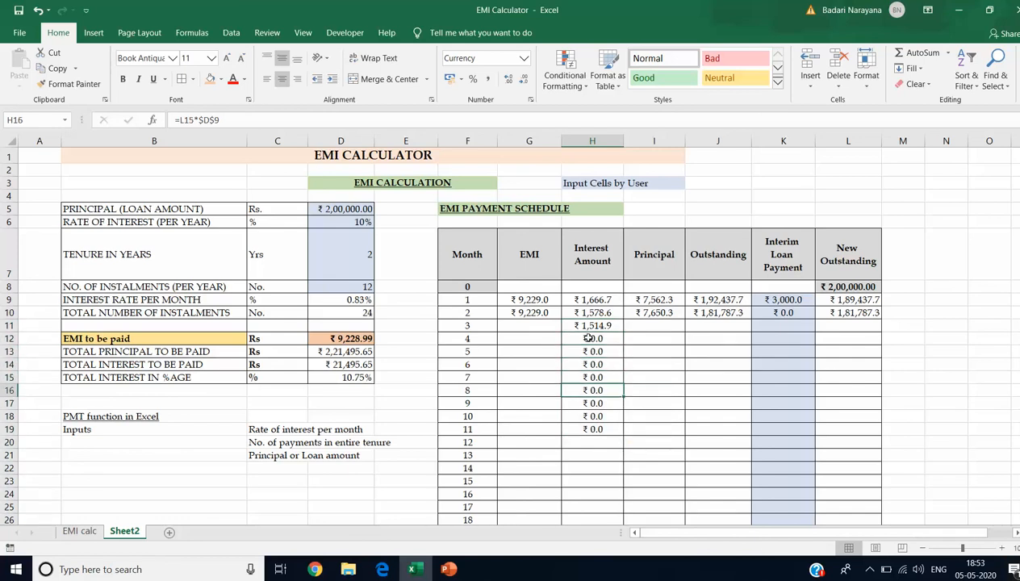
pyautogui.click(600, 349)
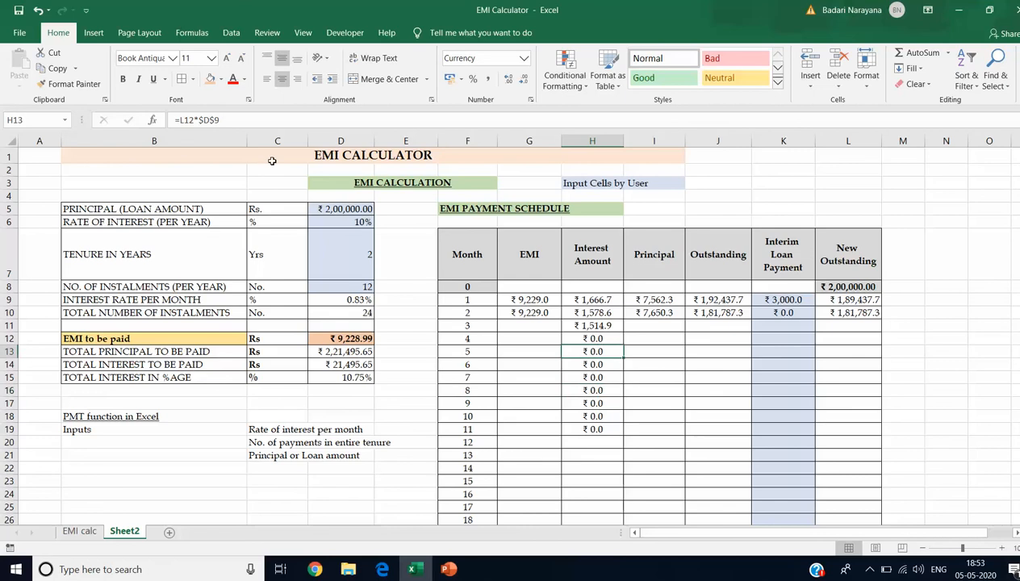
pyautogui.click(614, 338)
pyautogui.press('Down')
pyautogui.press('Down')
pyautogui.press('Down')
pyautogui.press('Down')
pyautogui.press('Down')
pyautogui.press('Down')
pyautogui.press('Down')
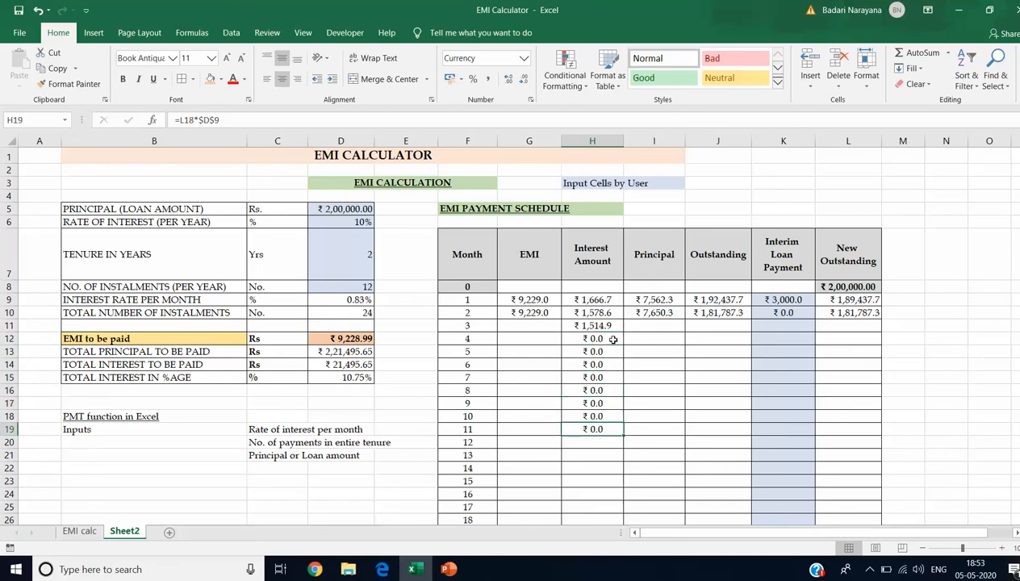
pyautogui.click(201, 119)
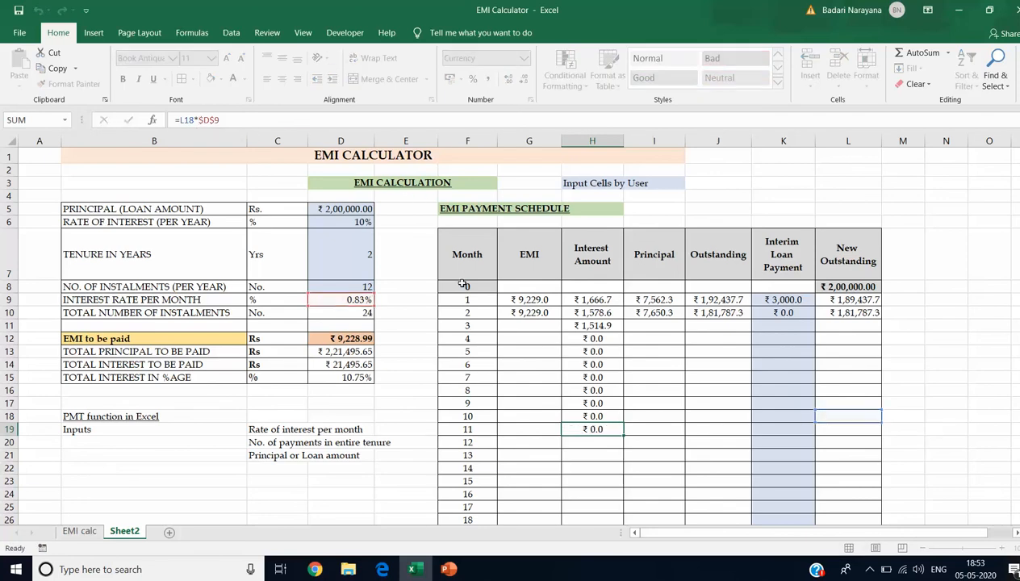
pyautogui.press('Escape')
pyautogui.click(353, 299)
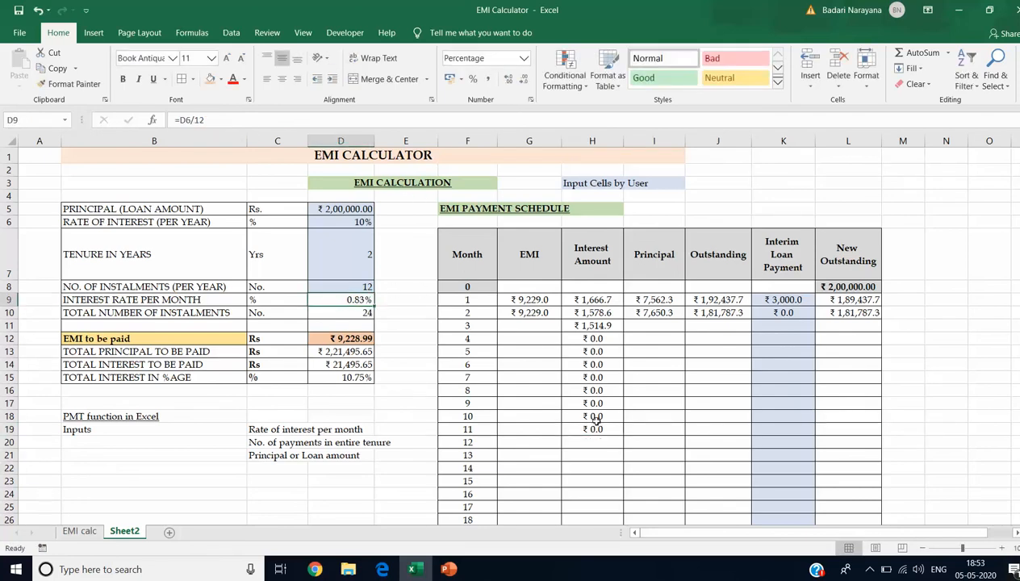
pyautogui.click(599, 339)
# Copy the month 2 row G10:L10 into G11:L32 to fill the payment schedule through month 24.
pyautogui.moveTo(510, 313); pyautogui.dragTo(843, 313)
pyautogui.hotkey('ctrl', 'c')
pyautogui.press('Down')
pyautogui.scroll(-2, 847, 424)
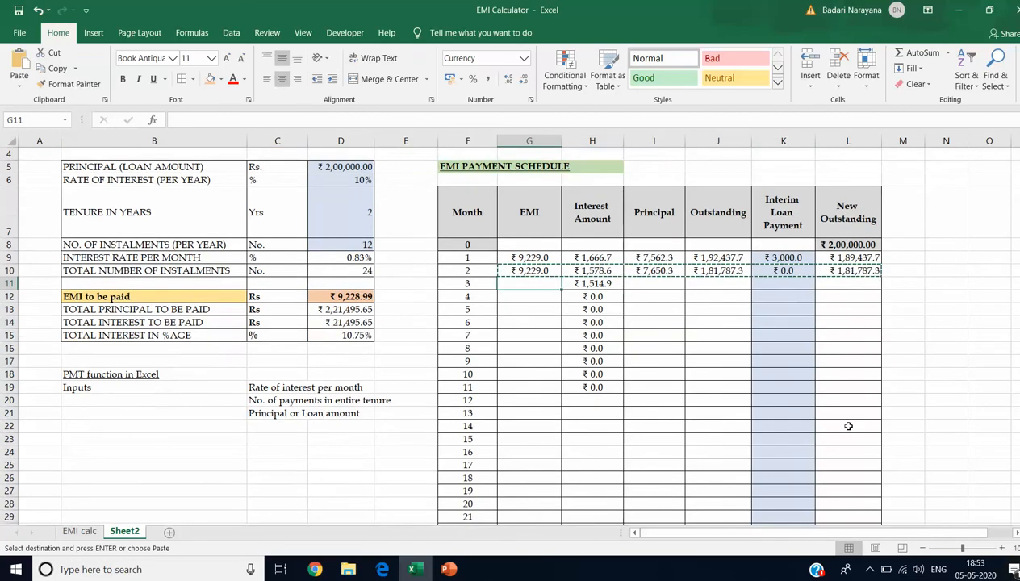
pyautogui.scroll(-1, 832, 492)
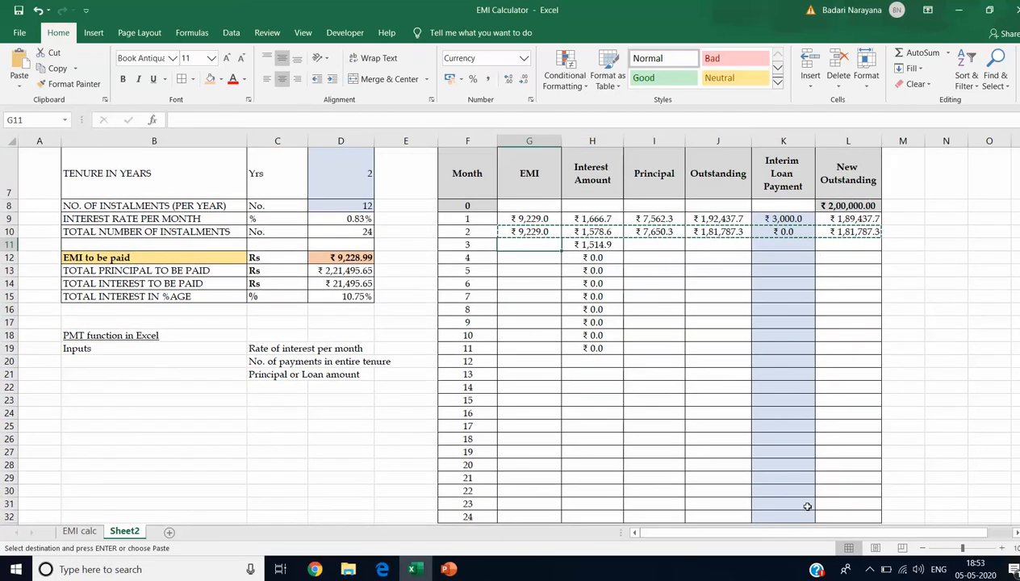
pyautogui.keyDown('shift'); pyautogui.click(854, 518); pyautogui.keyUp('shift')
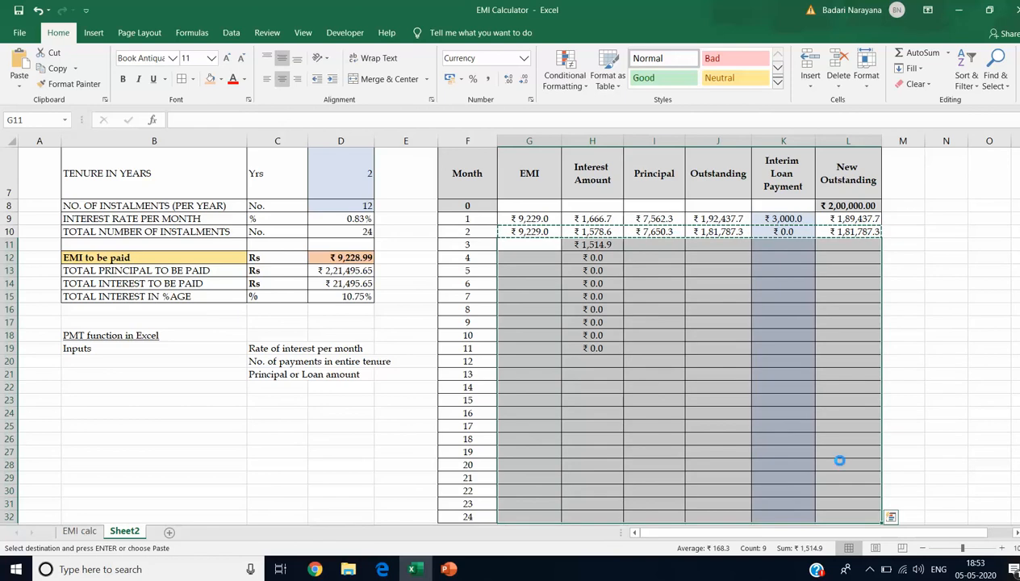
pyautogui.press('Return')
pyautogui.click(786, 515)
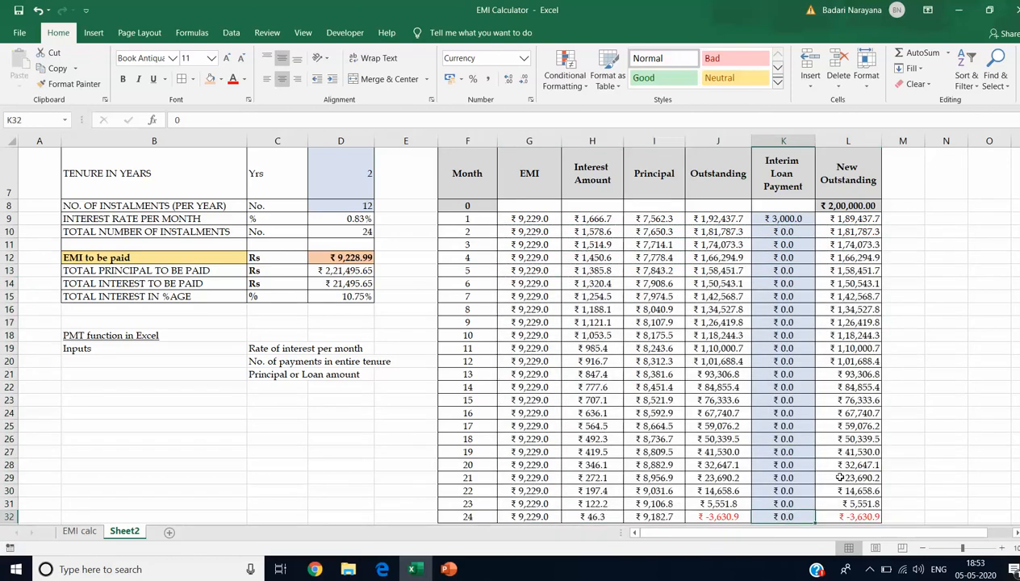
pyautogui.click(458, 514)
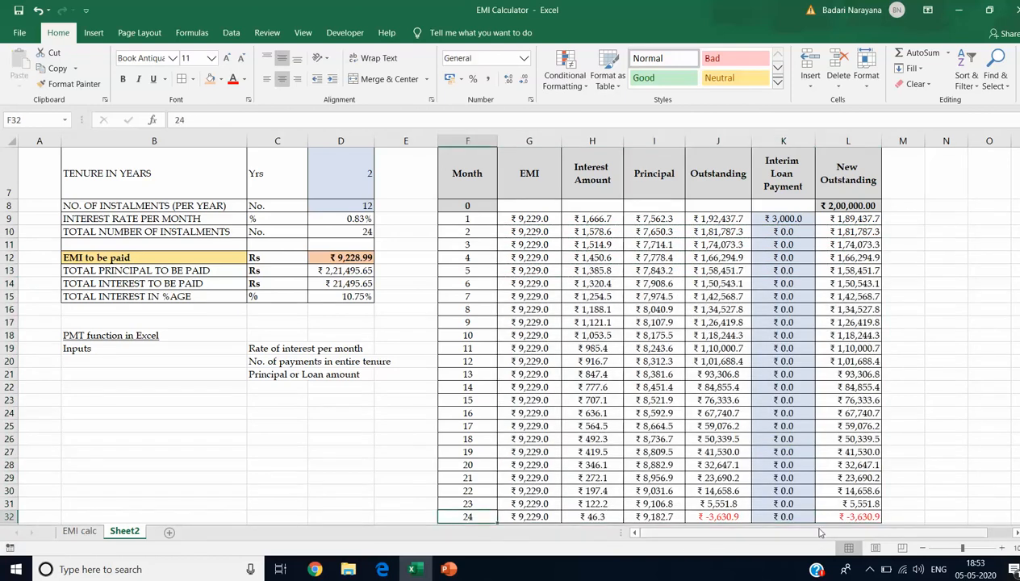
# Set the month 1 interim loan payment in K9 to 0 and check the month 24 outstanding amounts in J32:L32.
pyautogui.click(785, 218)
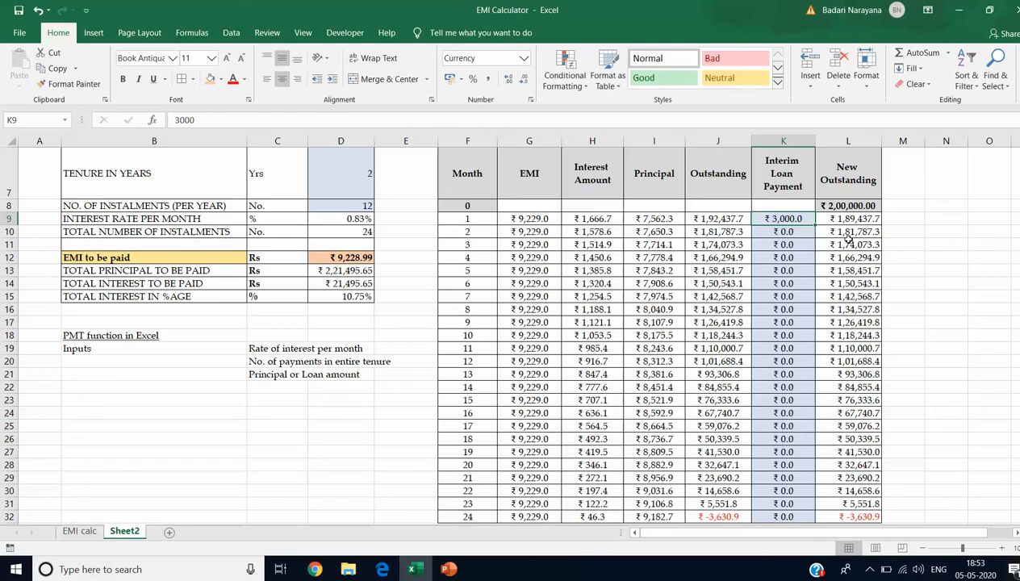
pyautogui.write('0')
pyautogui.press('Return')
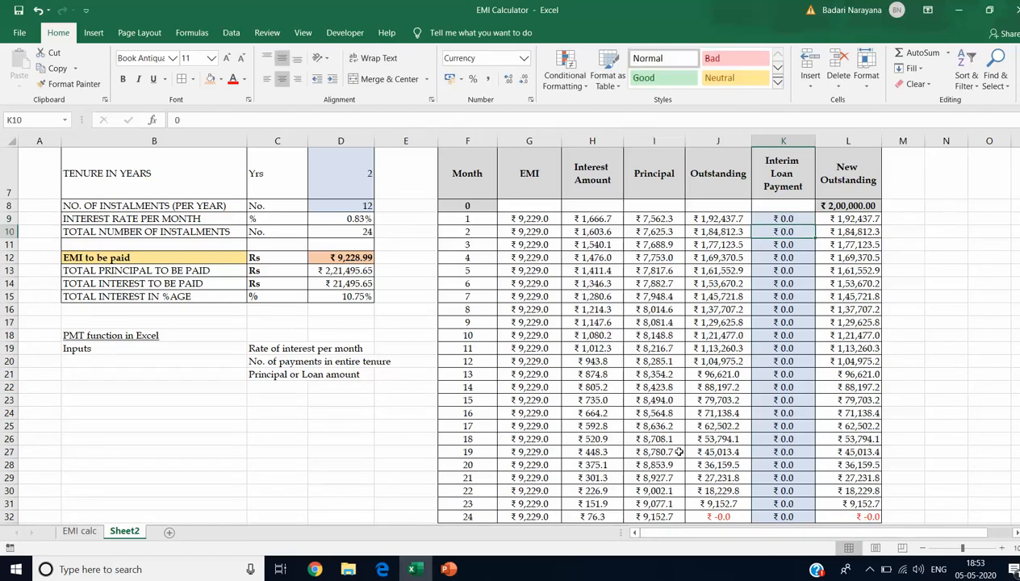
pyautogui.click(857, 512)
pyautogui.click(473, 513)
pyautogui.moveTo(845, 512); pyautogui.dragTo(708, 514)
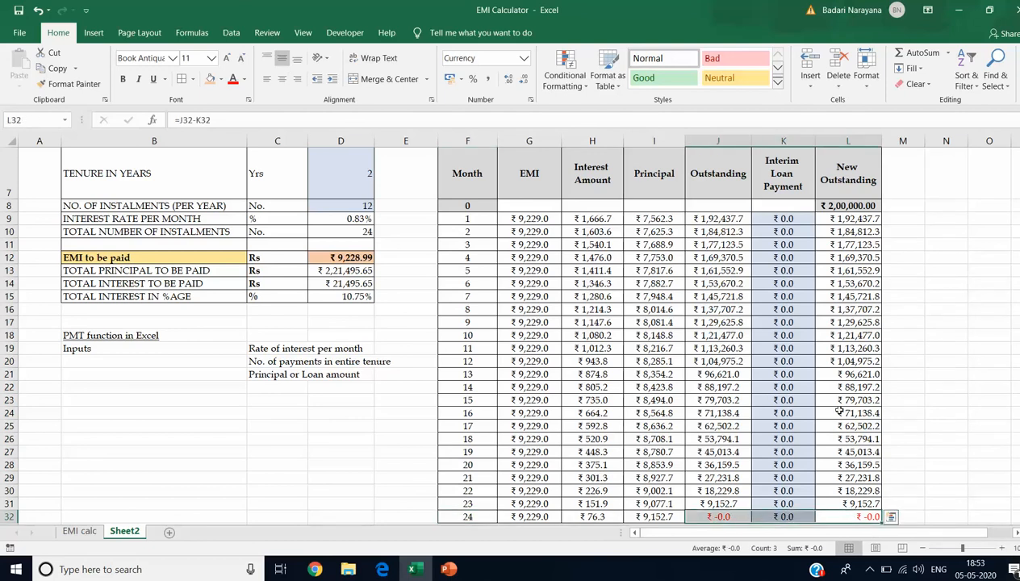
pyautogui.click(552, 245)
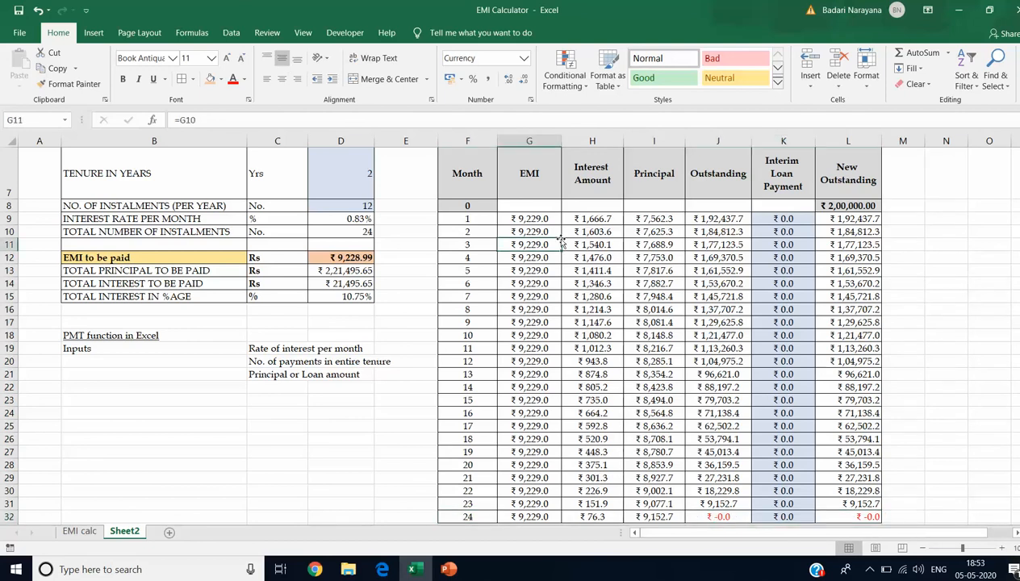
# Review the payment schedule's Month, EMI, Interest Amount and Principal column headings and the rows down to month 24.
pyautogui.scroll(2, 718, 255)
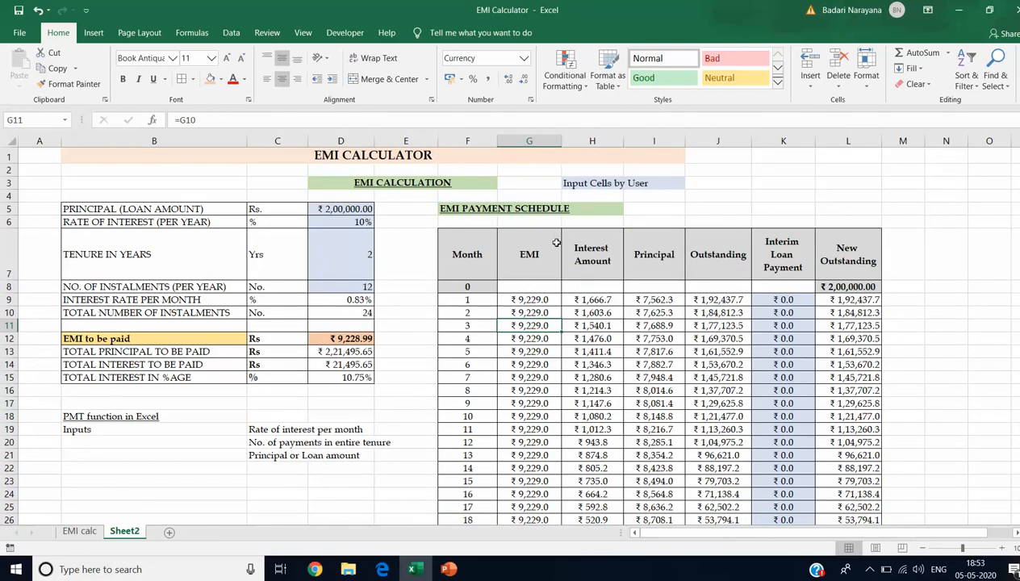
pyautogui.click(477, 247)
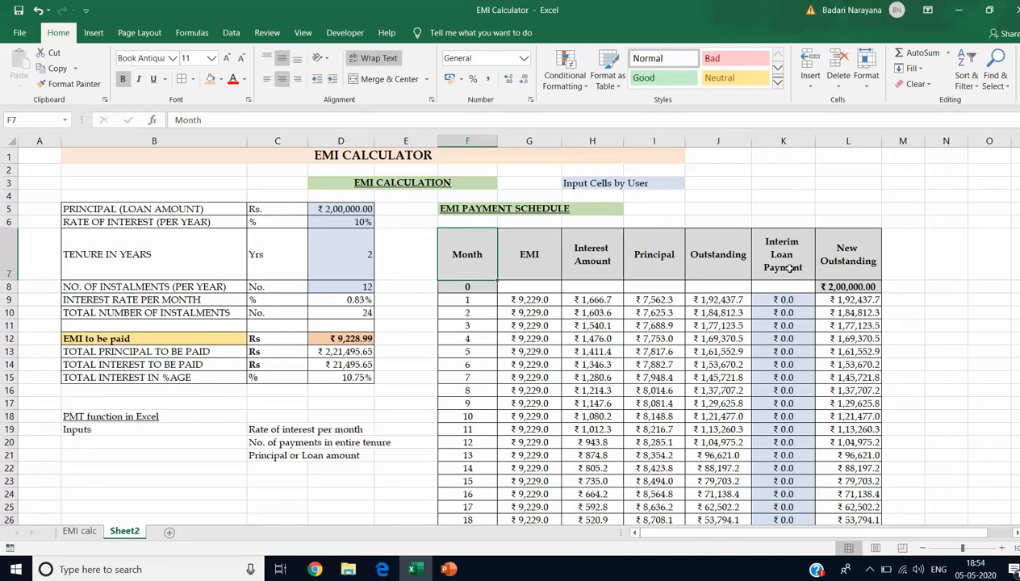
pyautogui.click(537, 255)
pyautogui.click(591, 254)
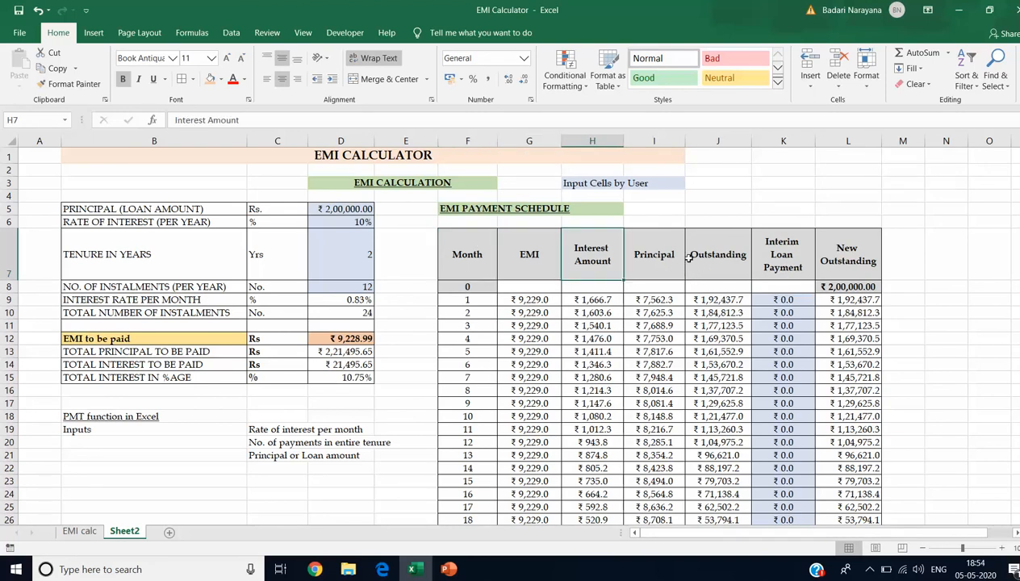
pyautogui.click(653, 255)
pyautogui.scroll(-2, 839, 256)
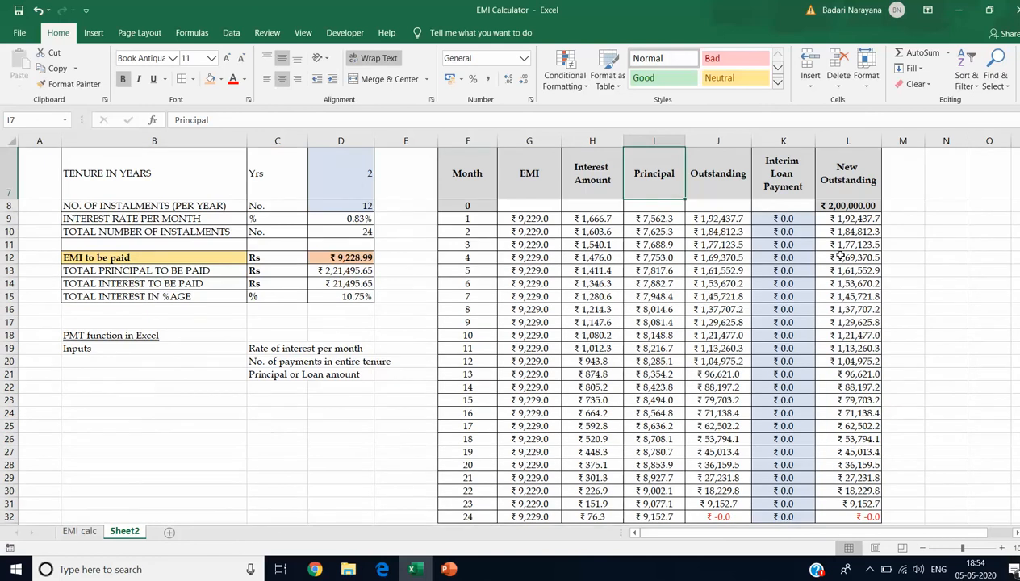
# Try an interim loan payment of 10000 in month 4 (K12) and check its effect on the month 22 row F30:L30.
pyautogui.click(785, 257)
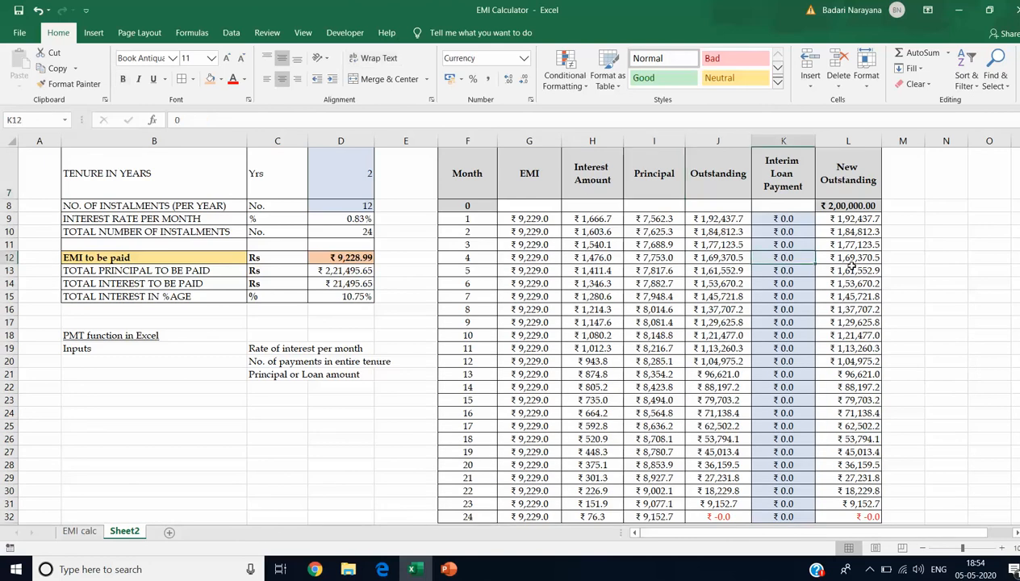
pyautogui.write('10000')
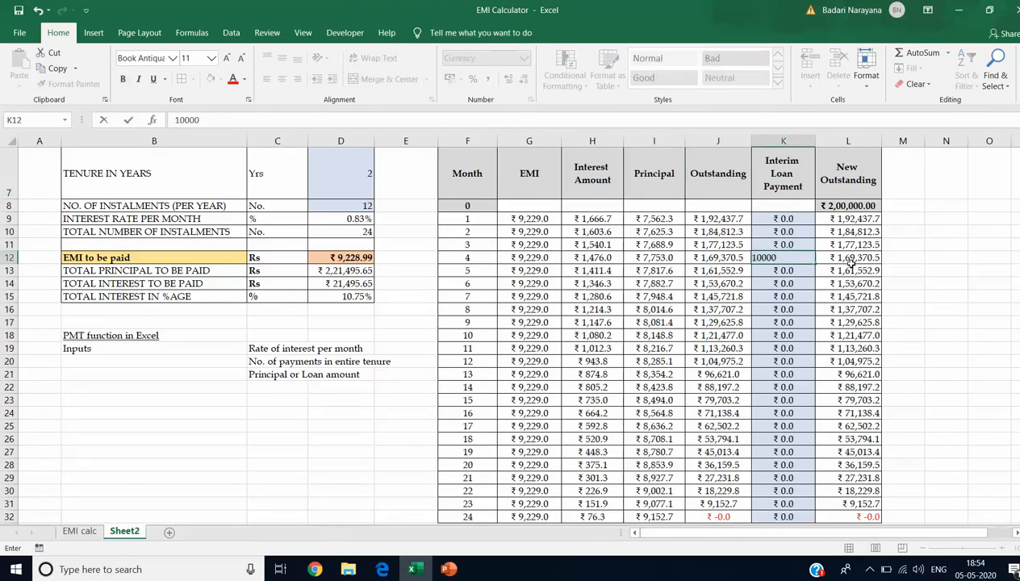
pyautogui.hotkey('ctrl', 'Return')
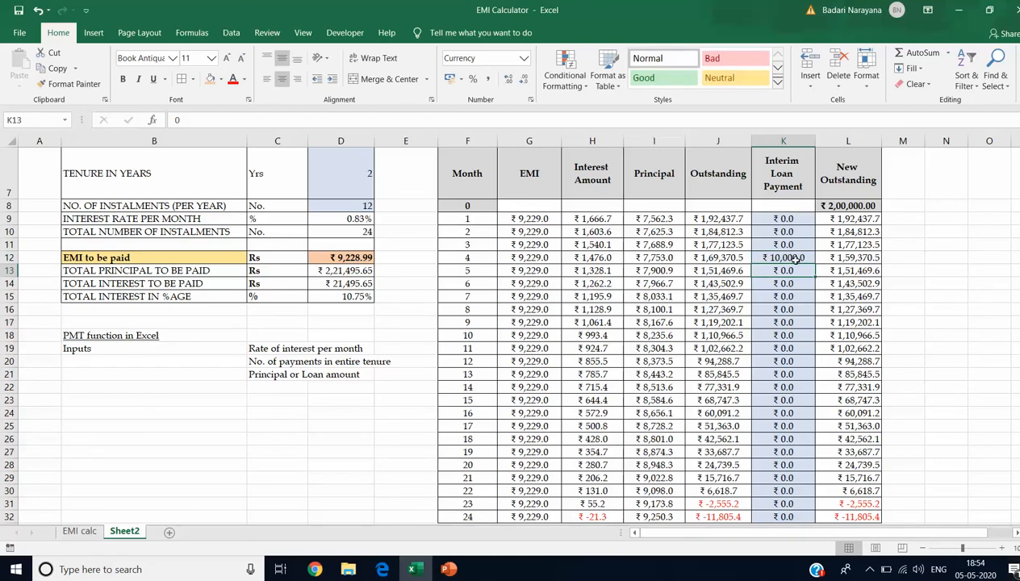
pyautogui.scroll(-1, 808, 257)
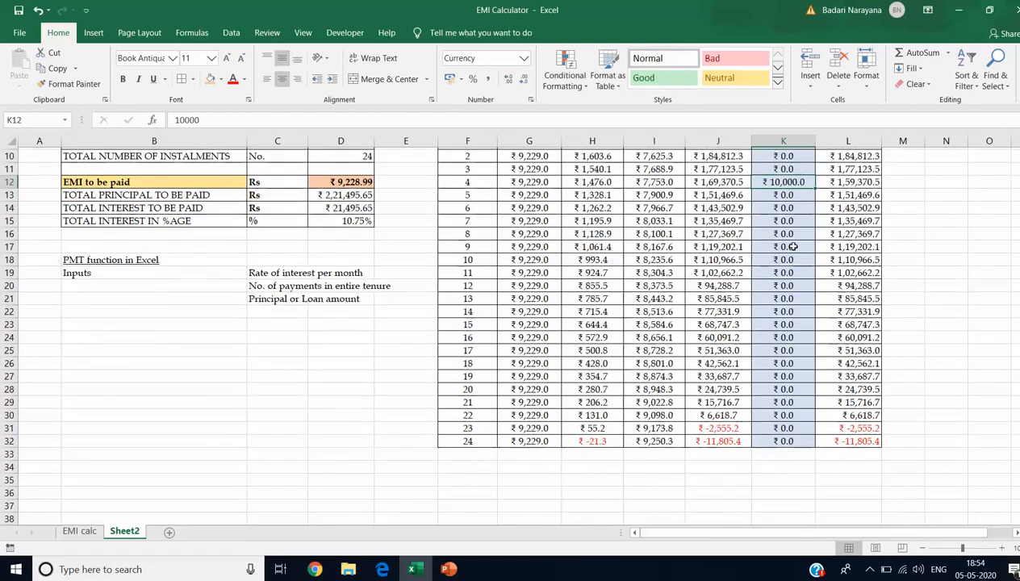
pyautogui.click(775, 413)
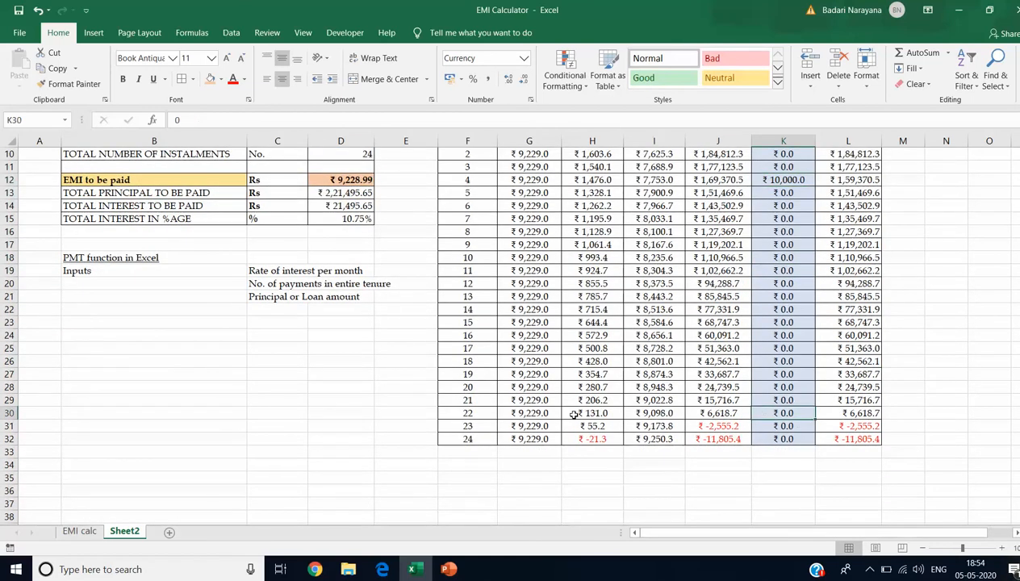
pyautogui.moveTo(468, 411); pyautogui.dragTo(841, 410)
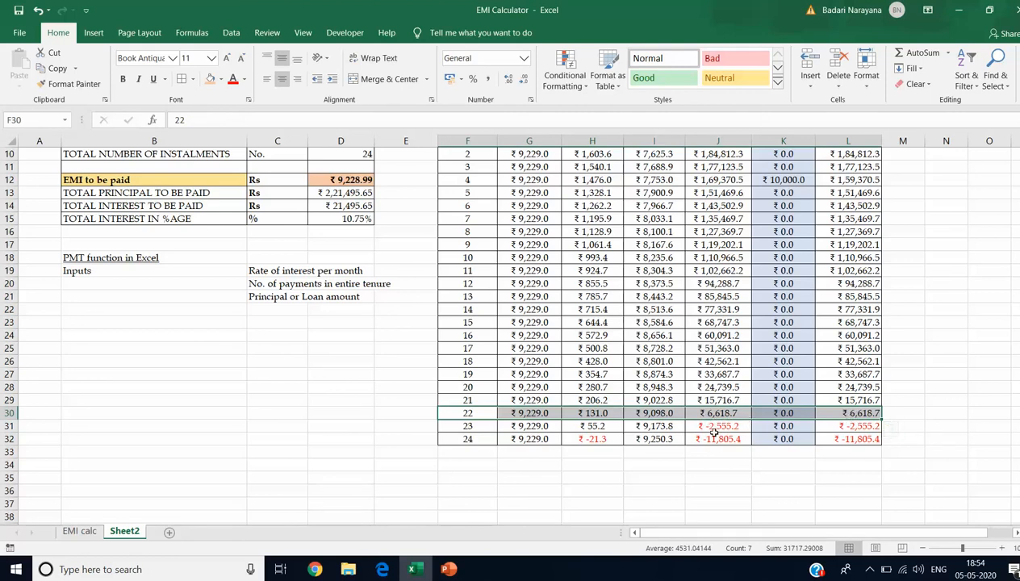
# Reset the month 4 interim loan payment in K12 to 0.
pyautogui.scroll(3, 800, 436)
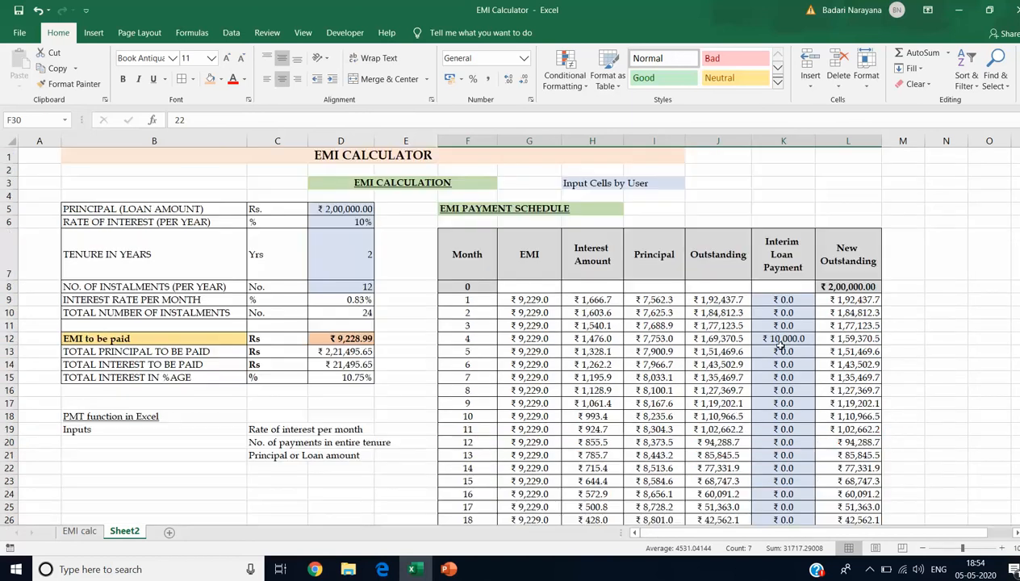
pyautogui.click(795, 338)
pyautogui.write('0')
pyautogui.press('Return')
# Enter an interim loan payment of 10000 for month 20 in K28 and check the outstanding amounts for months 22 to 24.
pyautogui.scroll(-2, 780, 427)
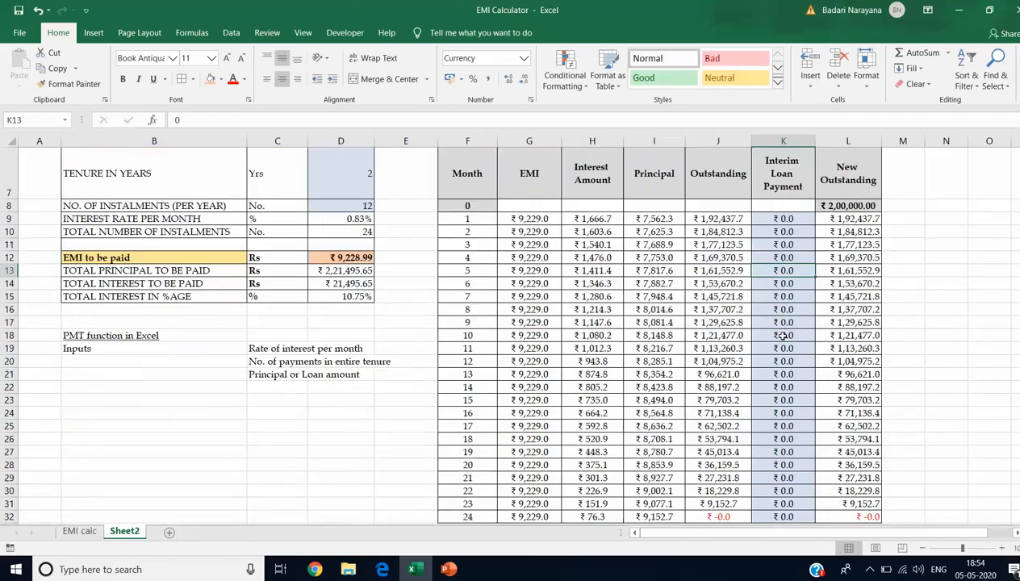
pyautogui.scroll(-2, 781, 426)
pyautogui.click(785, 345)
pyautogui.write('10000')
pyautogui.press('Return')
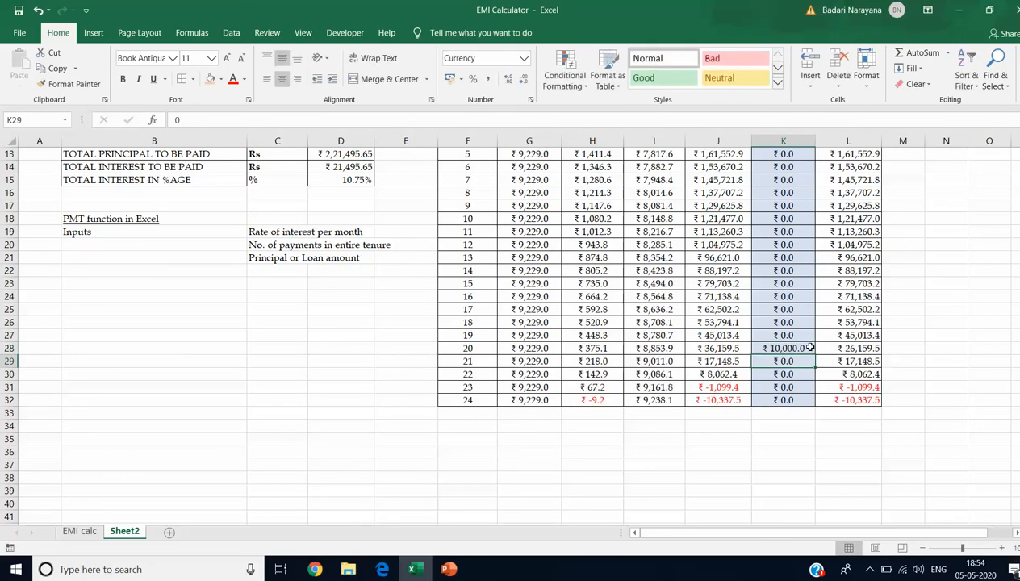
pyautogui.click(730, 374)
pyautogui.moveTo(727, 387); pyautogui.dragTo(867, 398)
pyautogui.click(734, 376)
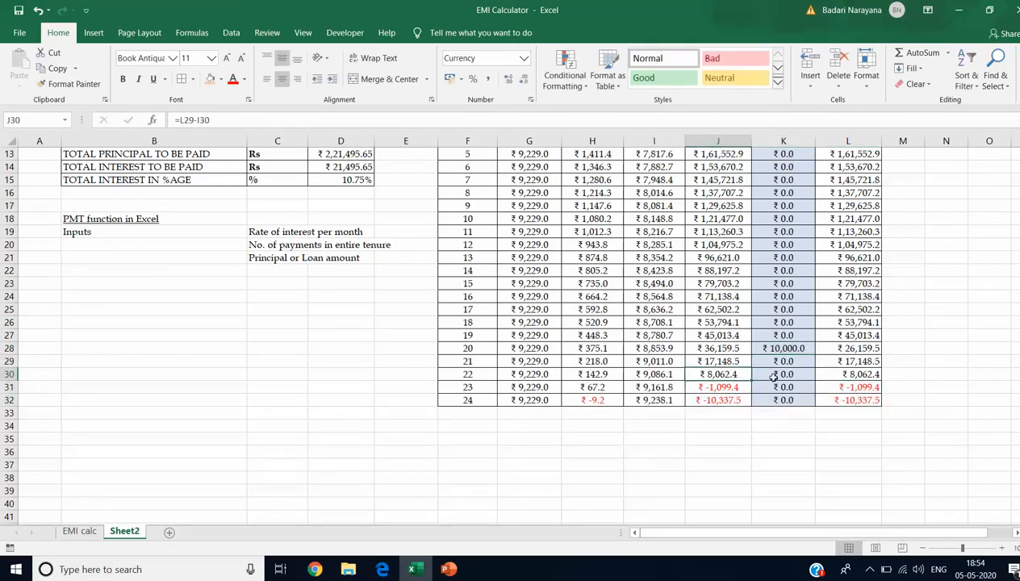
# Review the interim payment cells, the schedule's title and column headings, and the yearly interest rate input in D6.
pyautogui.hotkey('ctrl', 'Left')
pyautogui.click(811, 349)
pyautogui.scroll(3, 799, 368)
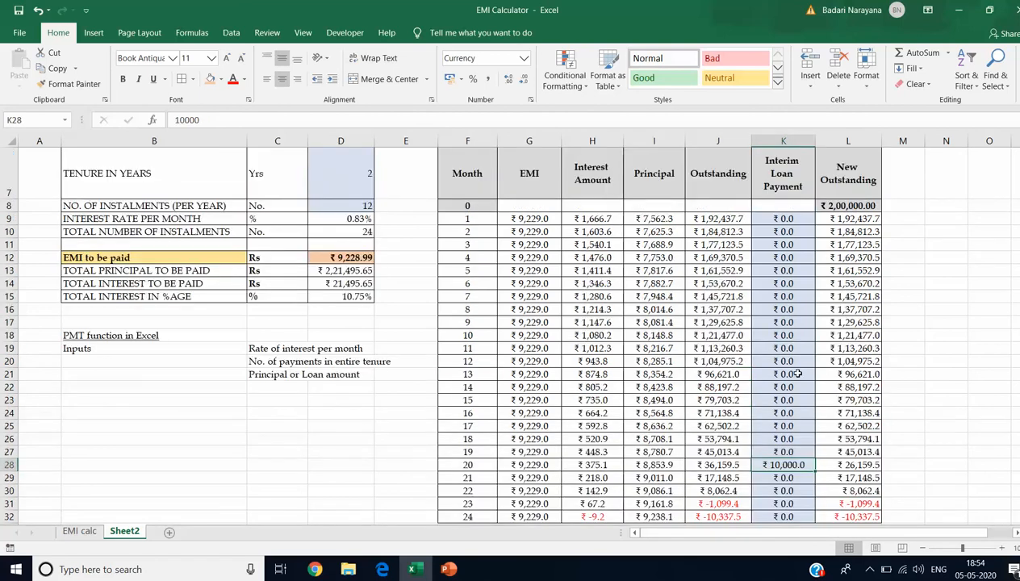
pyautogui.click(782, 272)
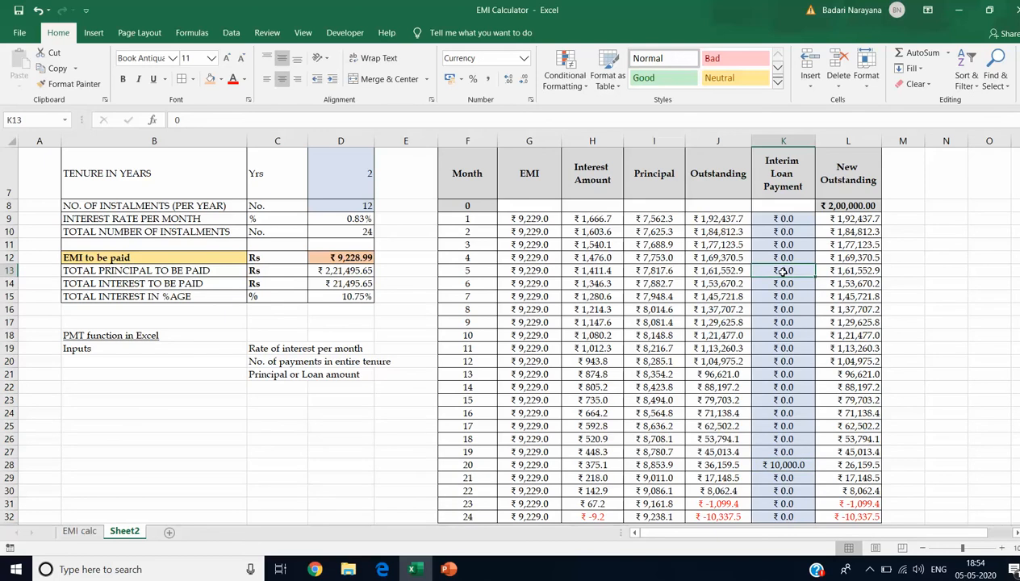
pyautogui.scroll(2, 782, 273)
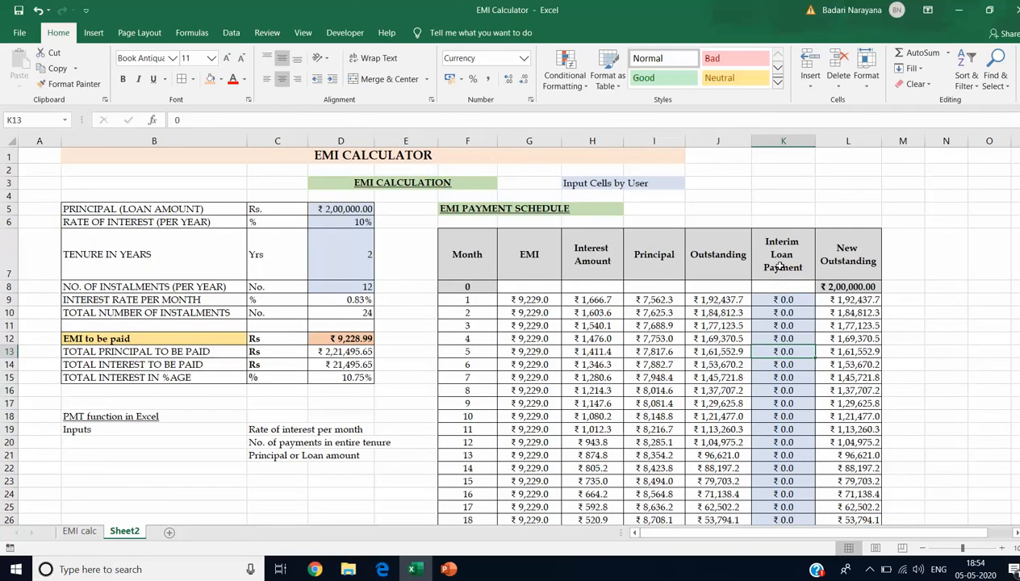
pyautogui.click(780, 270)
pyautogui.click(849, 253)
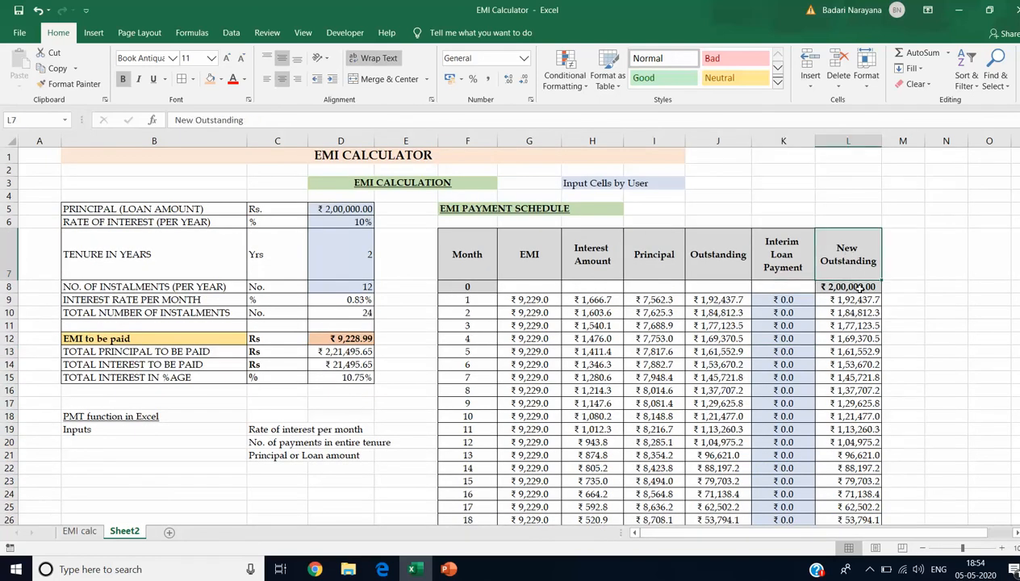
pyautogui.click(504, 256)
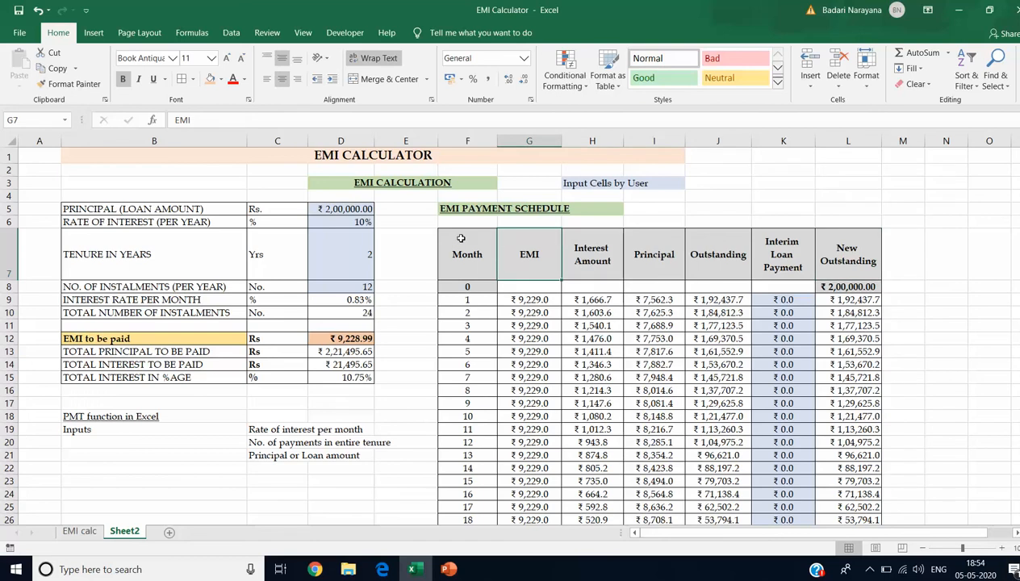
pyautogui.click(456, 211)
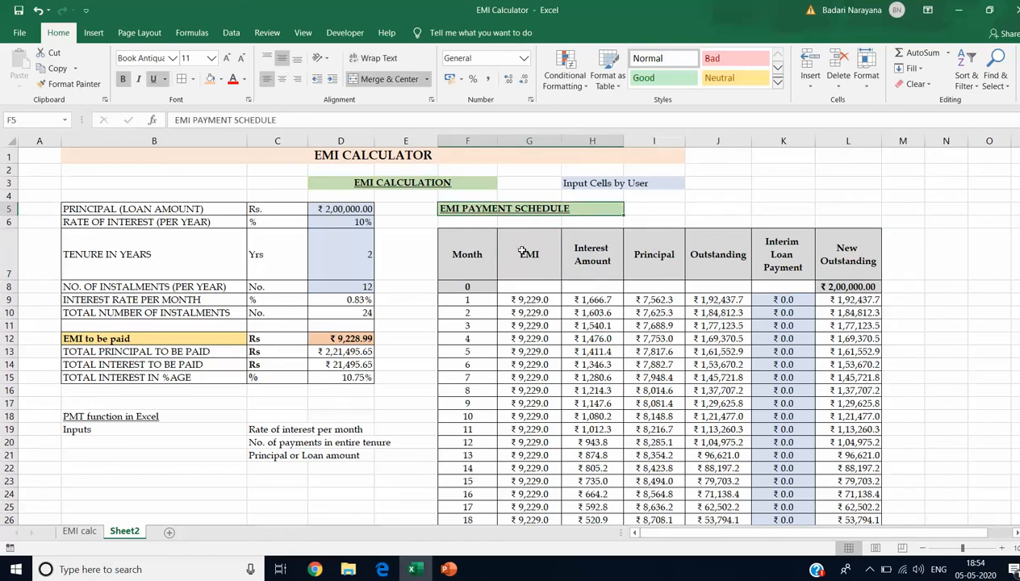
pyautogui.click(354, 220)
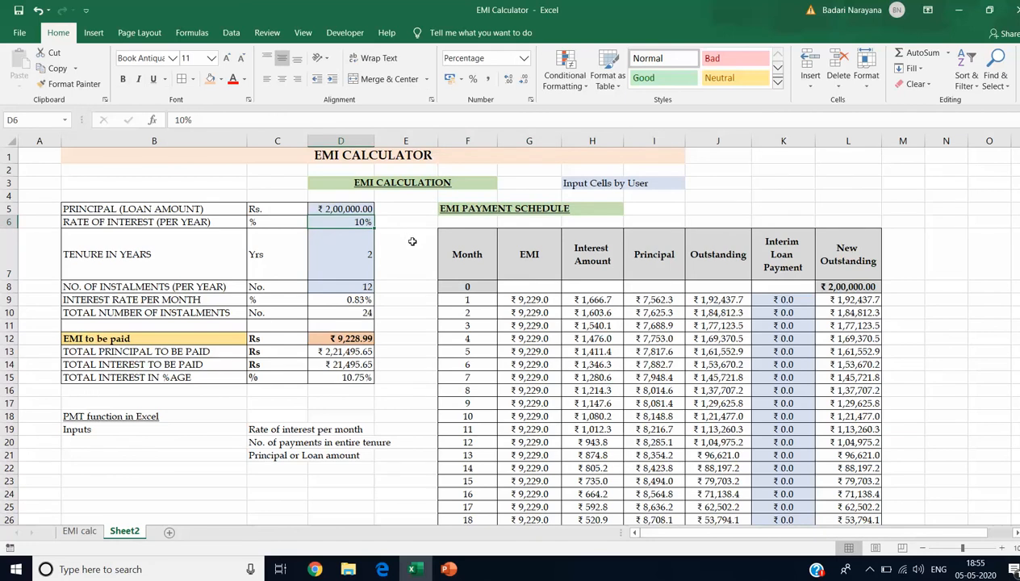
pyautogui.scroll(-2, 619, 222)
pyautogui.scroll(2, 622, 222)
# Move the whole EMI payment schedule F5:L32 down so that it starts at F16.
pyautogui.click(454, 208)
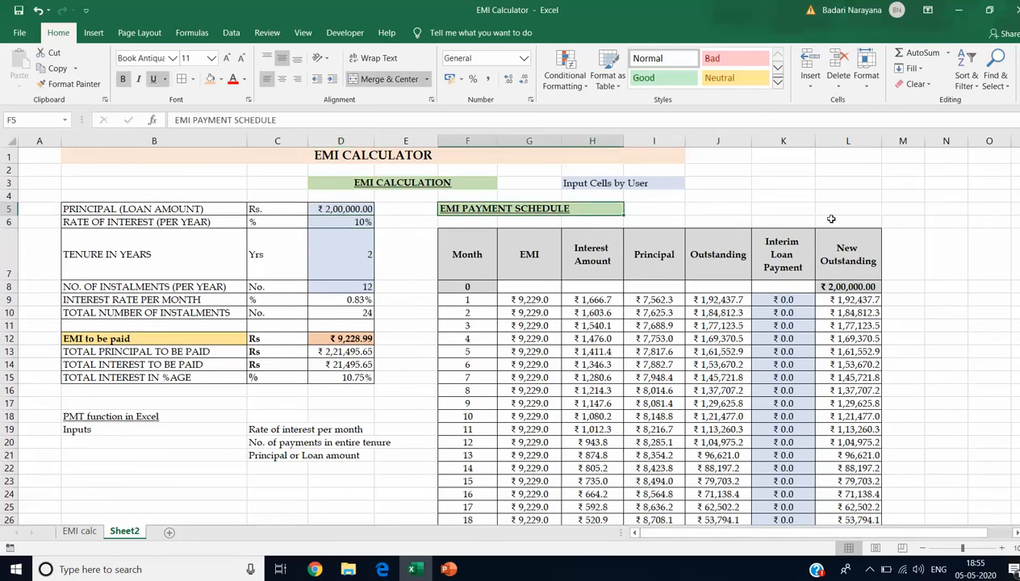
pyautogui.keyDown('shift'); pyautogui.click(928, 212); pyautogui.keyUp('shift')
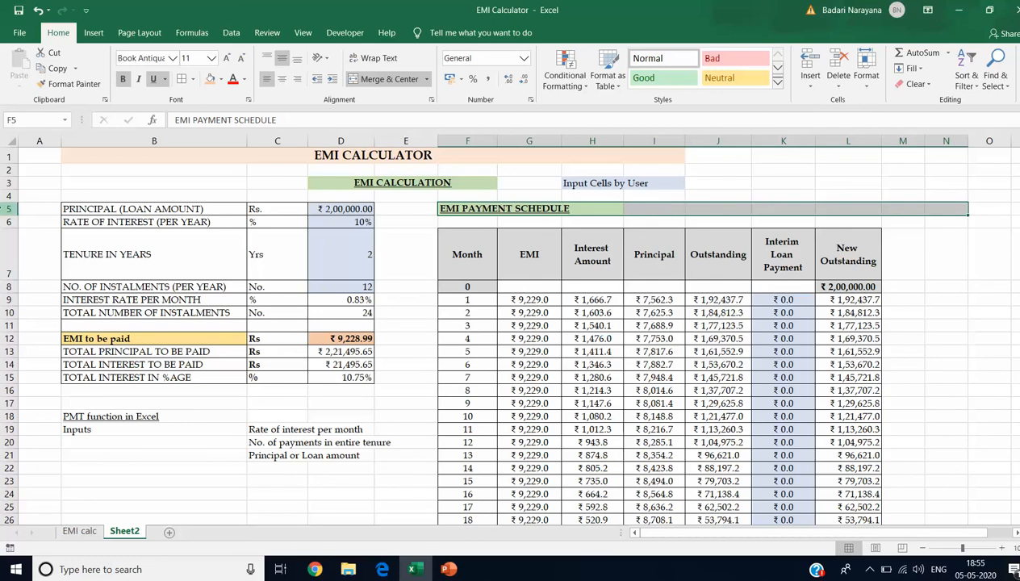
pyautogui.click(441, 210)
pyautogui.scroll(-8, 678, 274)
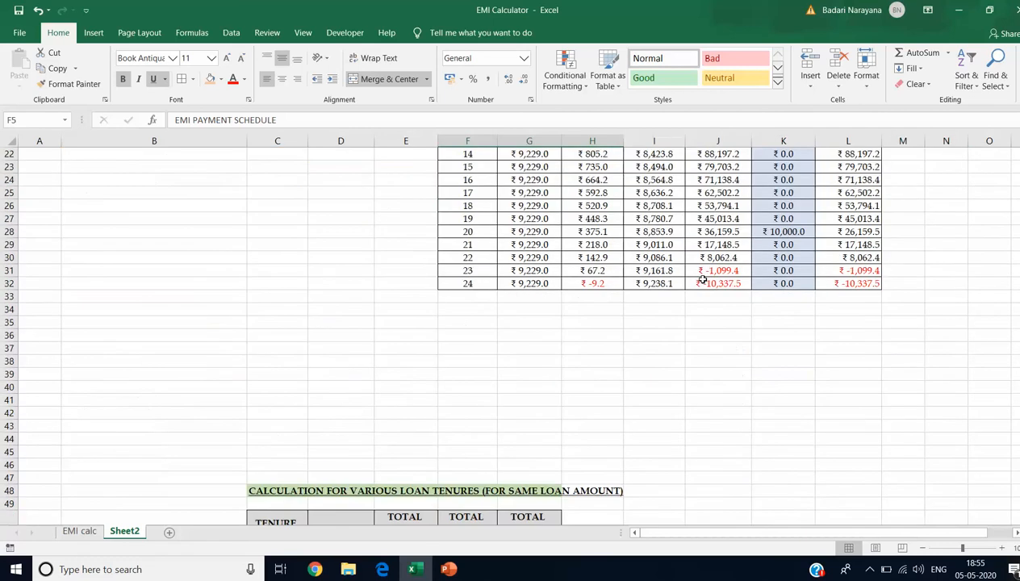
pyautogui.scroll(7, 706, 280)
pyautogui.scroll(-3, 729, 284)
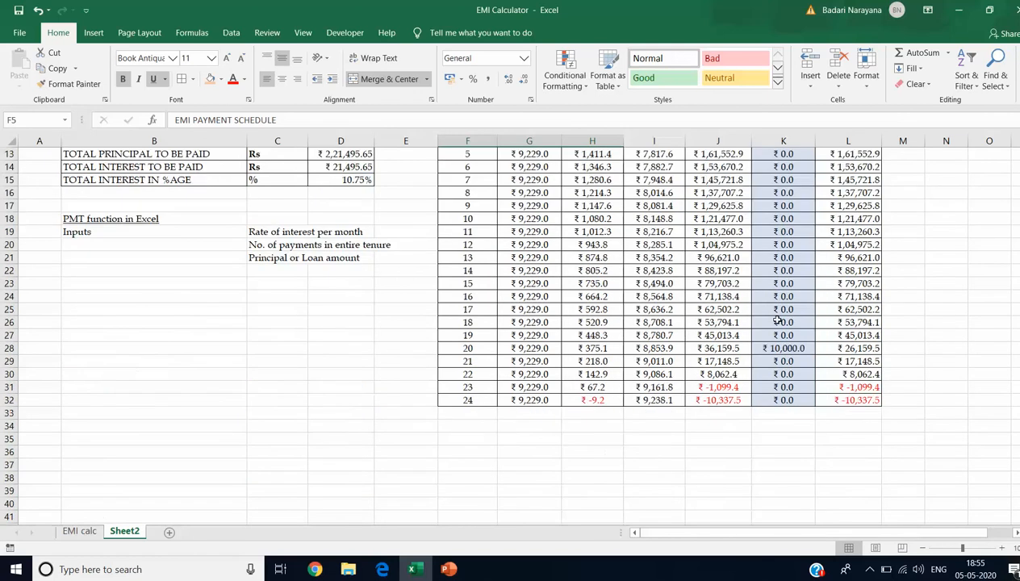
pyautogui.keyDown('shift'); pyautogui.click(879, 399); pyautogui.keyUp('shift')
pyautogui.hotkey('ctrl', 'x')
pyautogui.scroll(4, 730, 373)
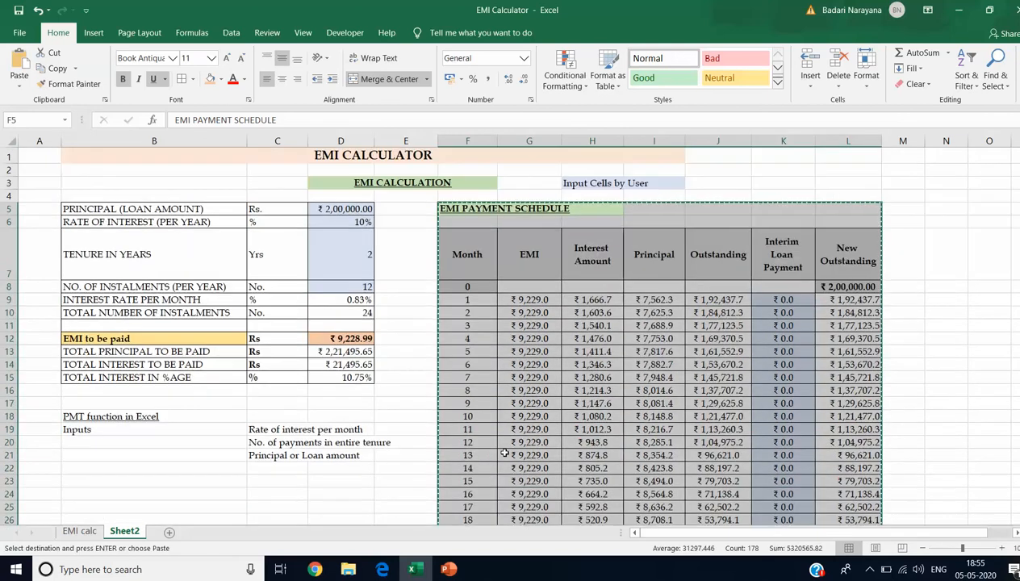
pyautogui.click(459, 390)
pyautogui.hotkey('ctrl', 'v')
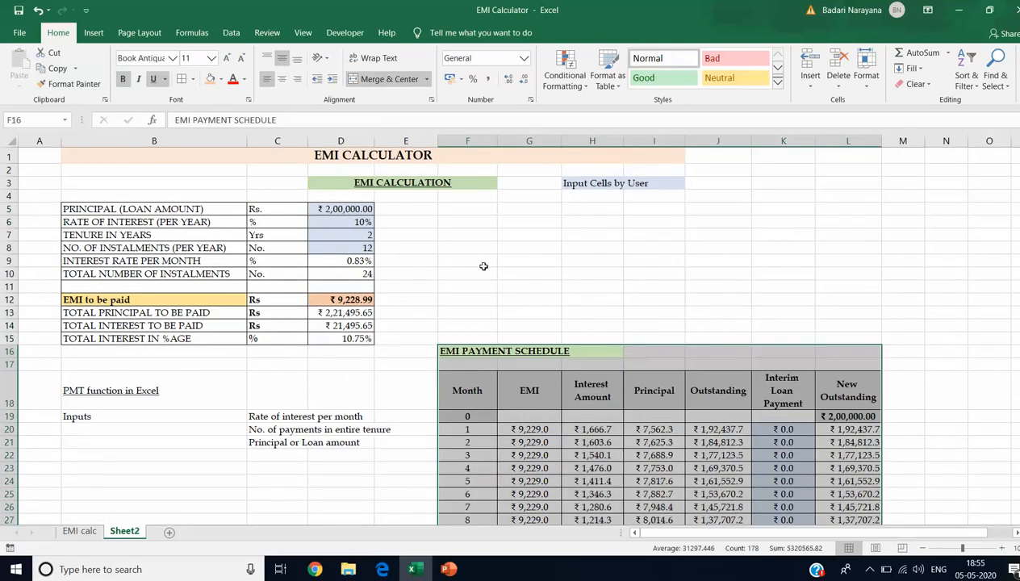
pyautogui.click(484, 265)
# Copy the EMI calculation column D5:D15 into E5:J15 to create six more loan scenarios.
pyautogui.moveTo(349, 210); pyautogui.dragTo(361, 342)
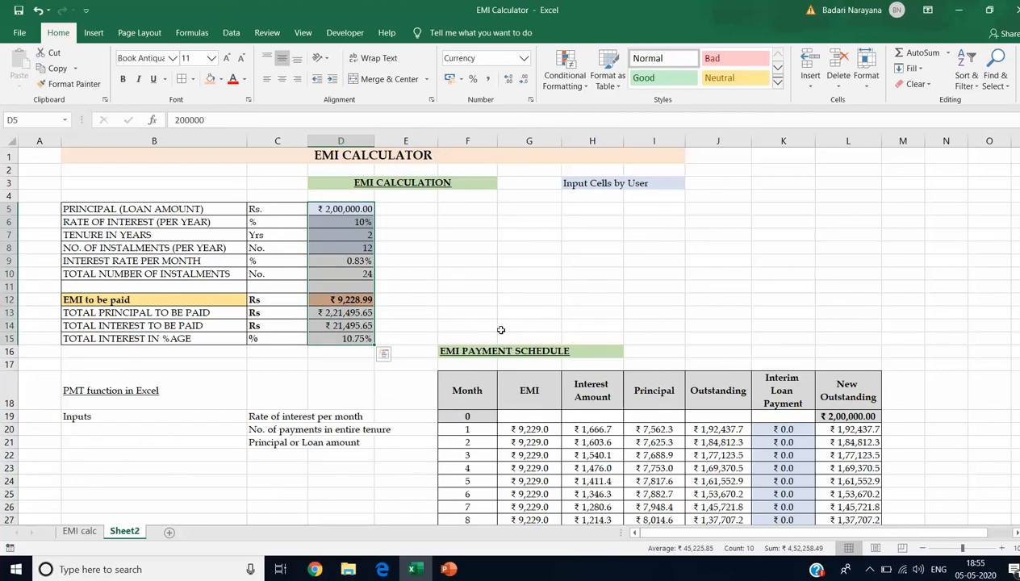
pyautogui.hotkey('ctrl', 'c')
pyautogui.moveTo(403, 209); pyautogui.dragTo(732, 339)
pyautogui.hotkey('ctrl', 'v')
pyautogui.press('Escape')
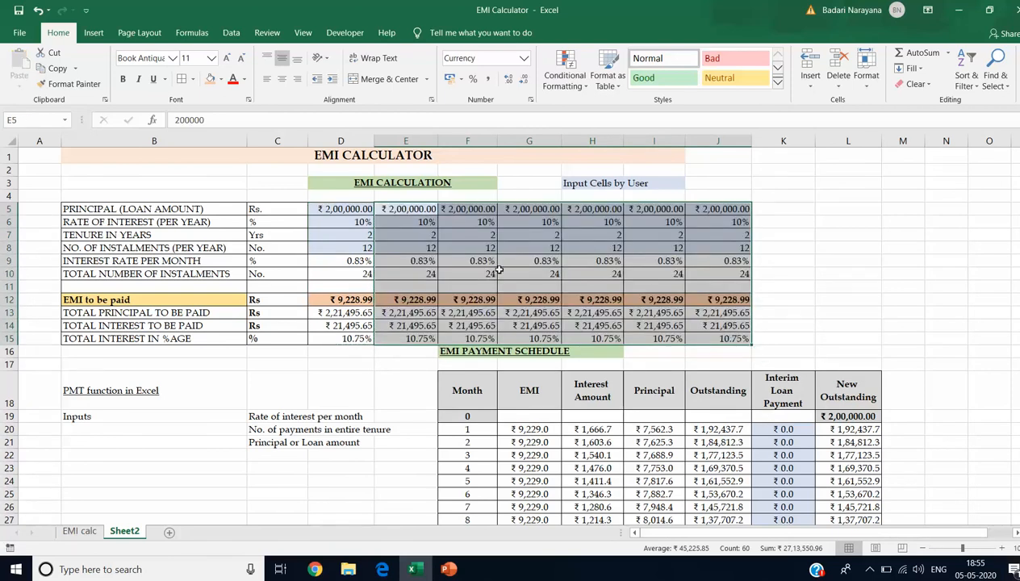
pyautogui.click(433, 269)
# Show the yearly interest rates in E6:J6 with one decimal place.
pyautogui.click(415, 213)
pyautogui.click(420, 219)
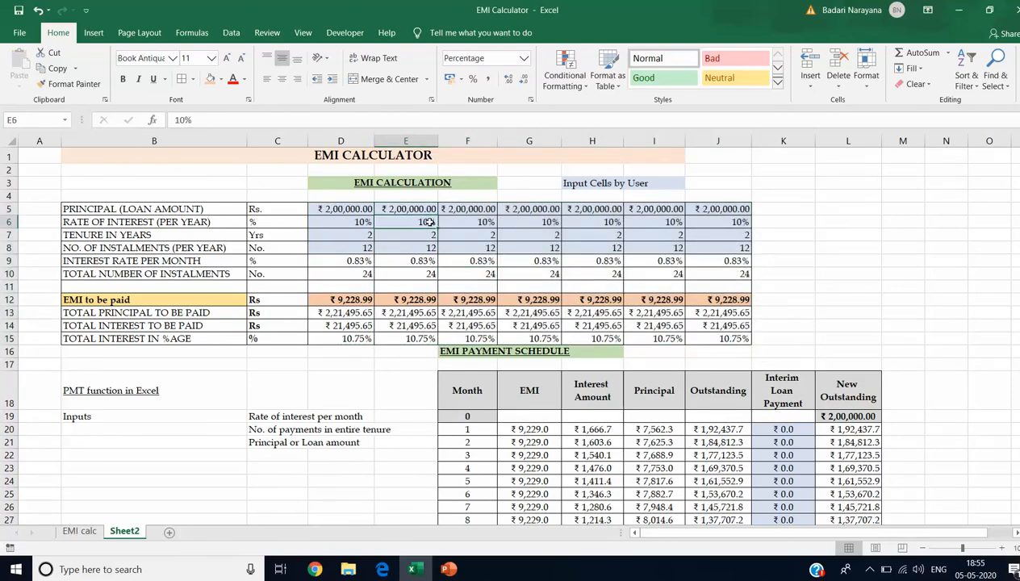
pyautogui.keyDown('shift'); pyautogui.click(706, 223); pyautogui.keyUp('shift')
pyautogui.click(506, 80)
pyautogui.click(402, 225)
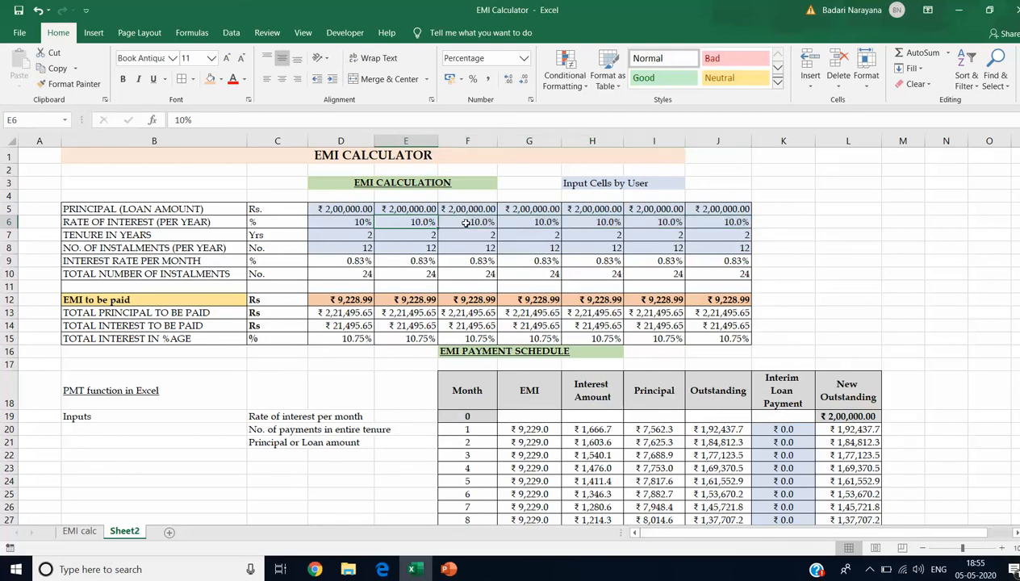
# Set the yearly interest rate to 10.2% in E6 and 10.3% in F6.
pyautogui.click(357, 223)
pyautogui.click(408, 223)
pyautogui.press('F2')
pyautogui.press('BackSpace')
pyautogui.write('.2%')
pyautogui.press('Tab')
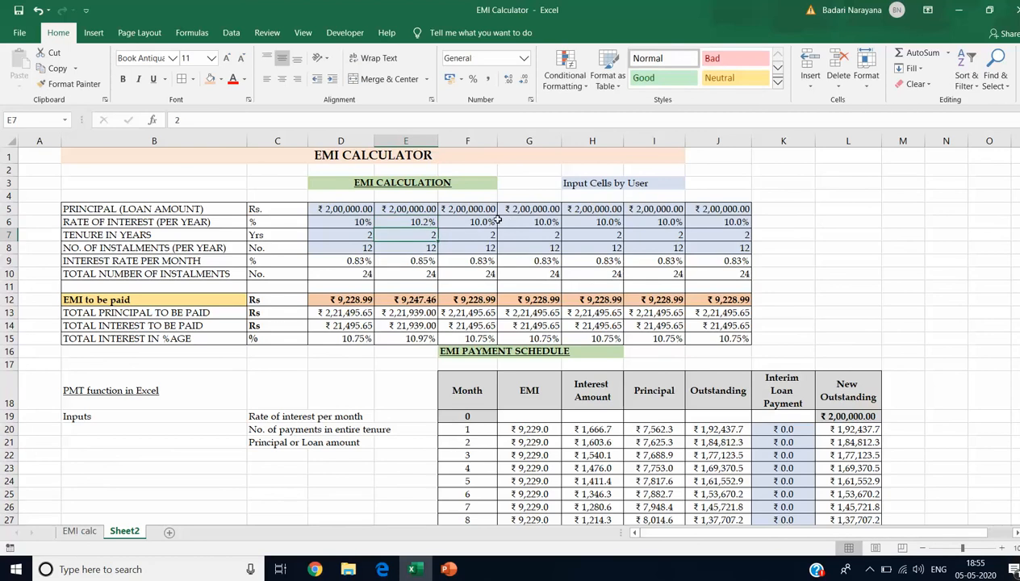
pyautogui.press('F2')
pyautogui.press('BackSpace')
pyautogui.write('.3%')
pyautogui.press('Return')
# Set the yearly interest rate to 9.5% in G6 and 9% in H6.
pyautogui.click(547, 221)
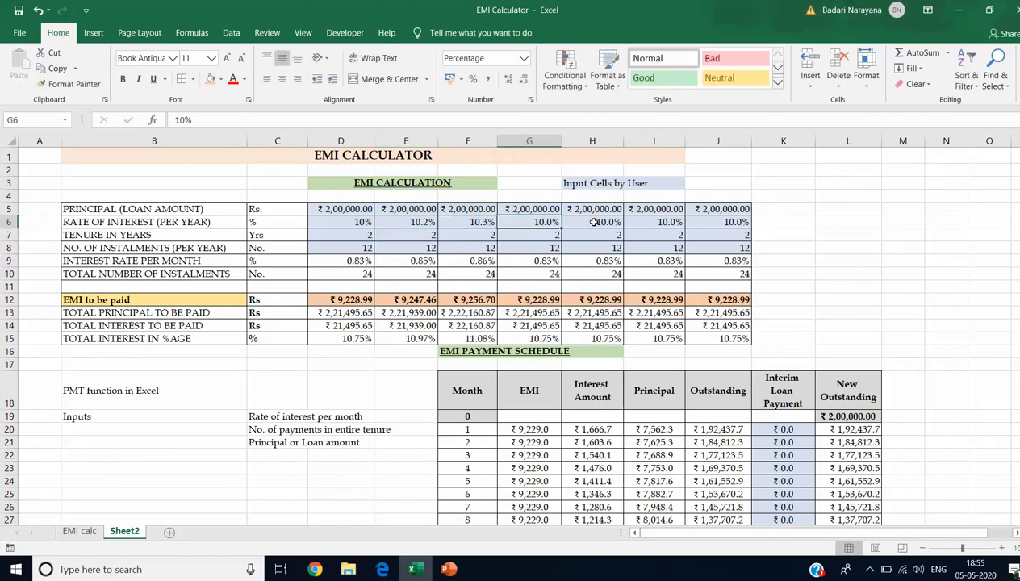
pyautogui.write('9.5%')
pyautogui.press('Return')
pyautogui.click(594, 221)
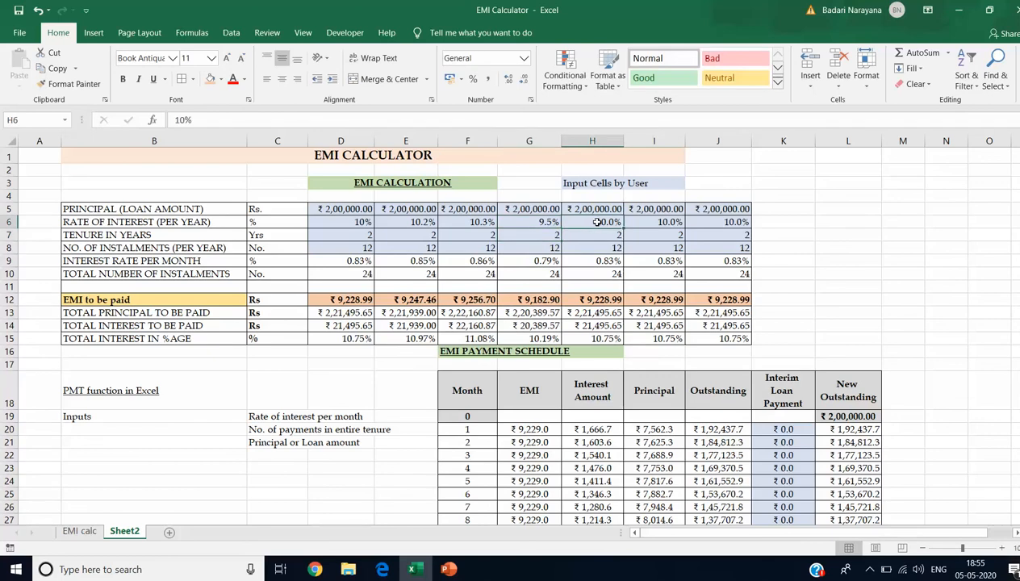
pyautogui.write('9%')
pyautogui.press('Return')
# Set the yearly interest rate to 11% in I6 and 11.2% in J6.
pyautogui.click(650, 222)
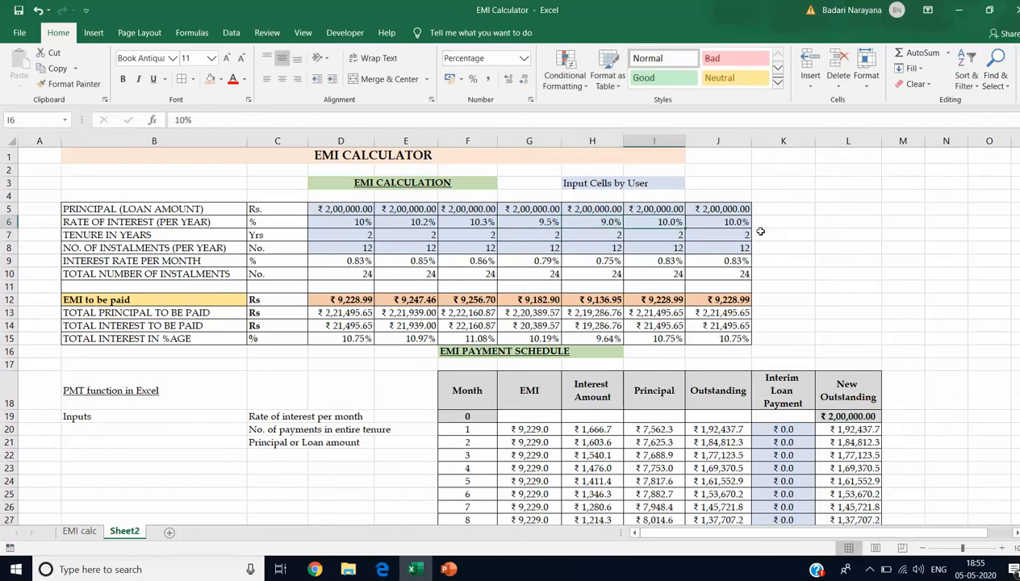
pyautogui.write('11%')
pyautogui.press('Return')
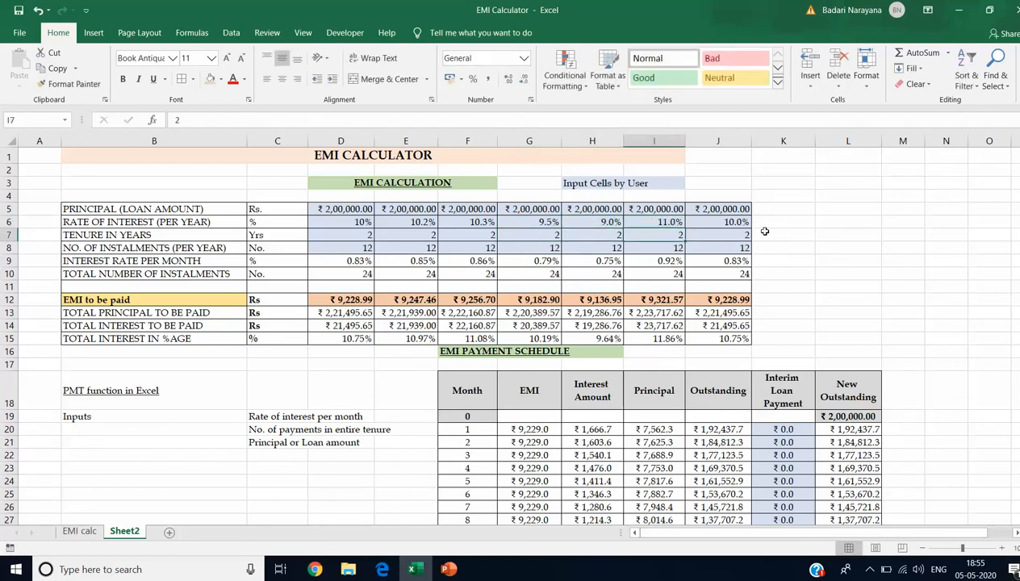
pyautogui.click(732, 223)
pyautogui.write('12.2%')
pyautogui.press('Return')
# Compare the yearly interest rates in D6:J6 with the EMI, total payment and interest results in D12:J15.
pyautogui.click(343, 225)
pyautogui.moveTo(344, 226); pyautogui.dragTo(745, 223)
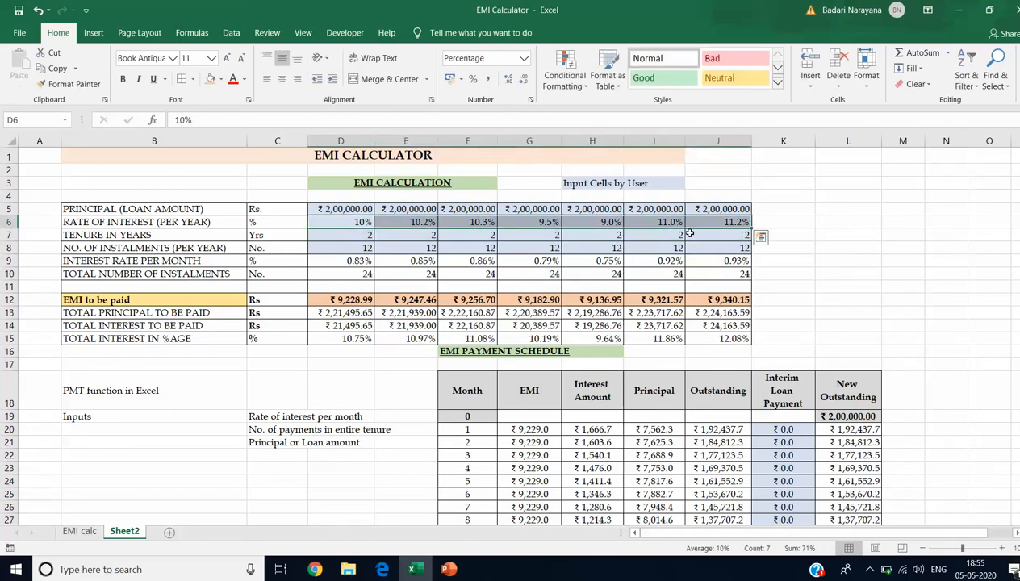
pyautogui.click(401, 209)
pyautogui.moveTo(347, 299); pyautogui.dragTo(722, 339)
pyautogui.click(406, 338)
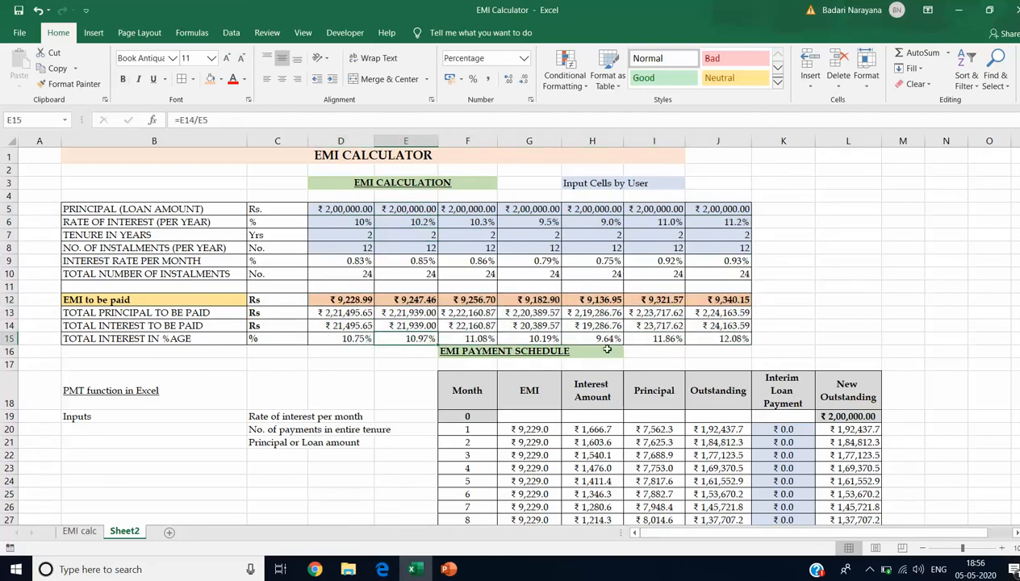
pyautogui.click(713, 338)
pyautogui.click(735, 223)
pyautogui.click(728, 338)
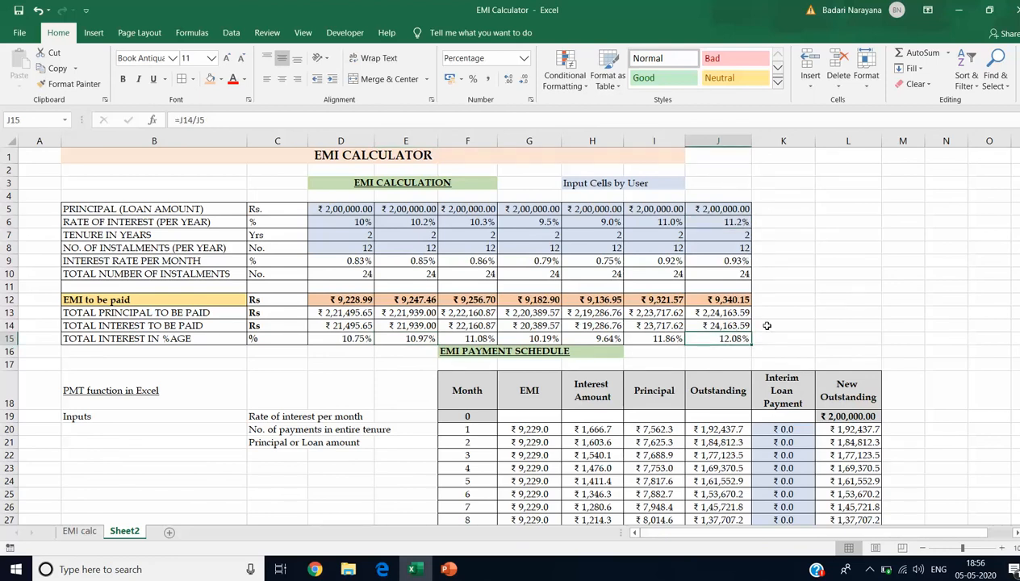
pyautogui.click(762, 336)
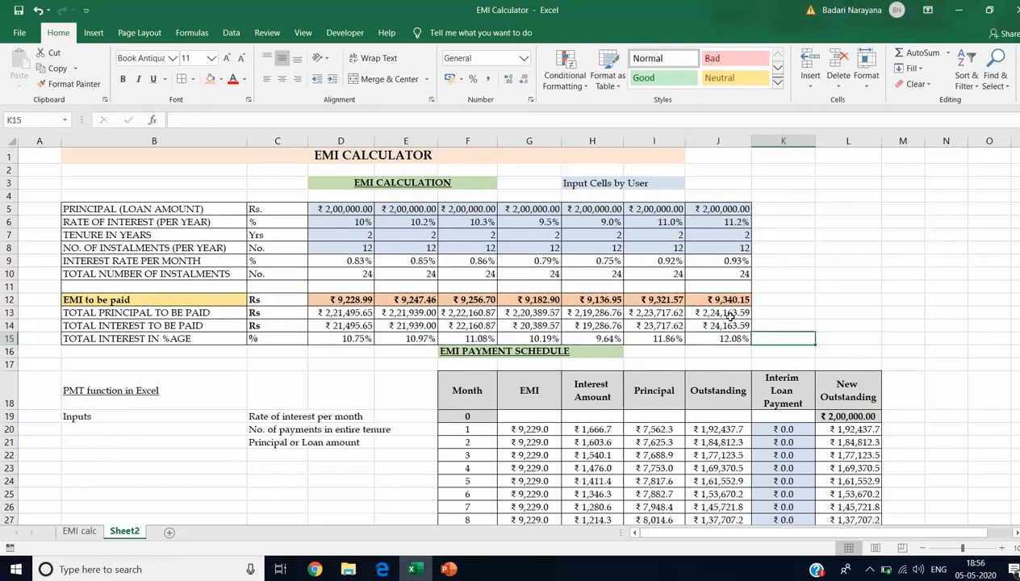
pyautogui.click(673, 262)
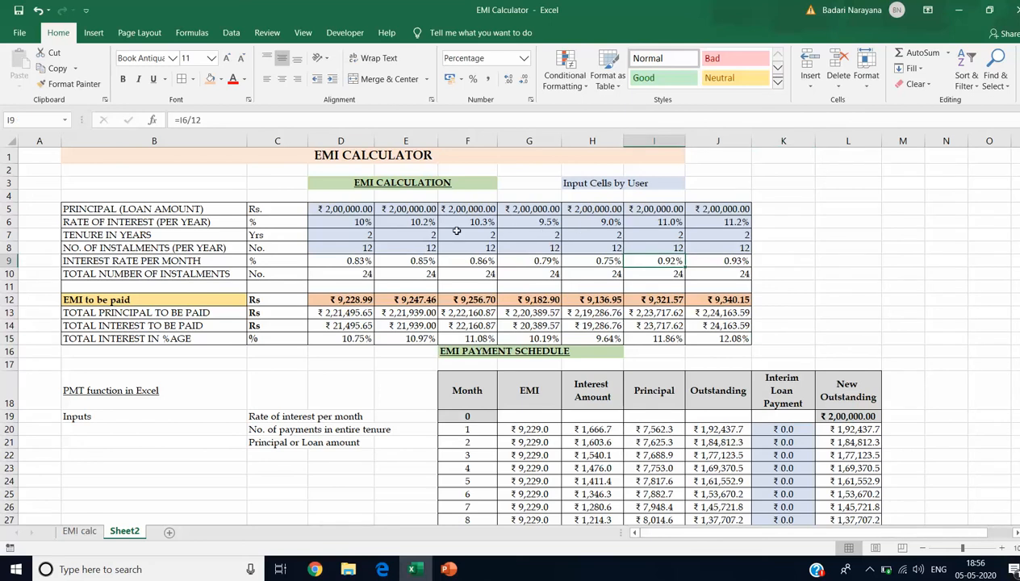
# Copy the 10% yearly interest rate from D6 into E6:J6 so all loan scenarios share it.
pyautogui.click(365, 220)
pyautogui.hotkey('ctrl', 'c')
pyautogui.moveTo(415, 225); pyautogui.dragTo(696, 223)
pyautogui.press('Return')
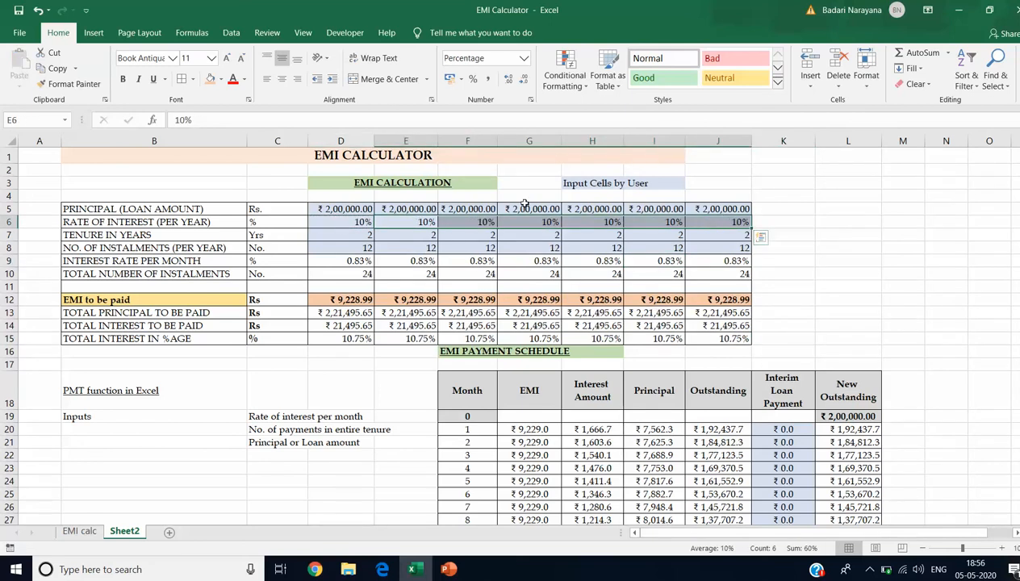
# Set the principal loan amount to 3,00,000 in E5 and copy it into F5:J5.
pyautogui.click(348, 207)
pyautogui.click(415, 209)
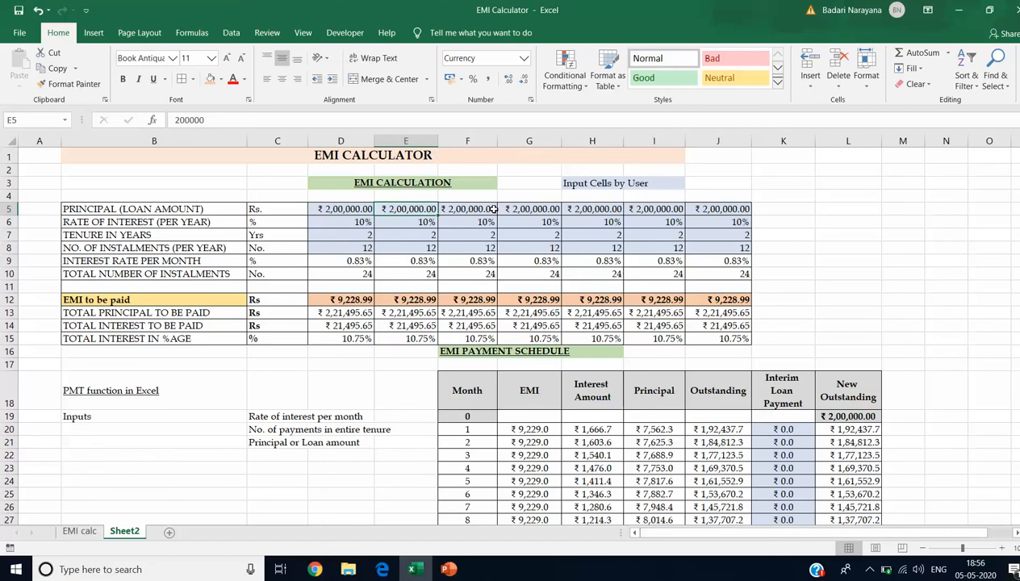
pyautogui.write('3,')
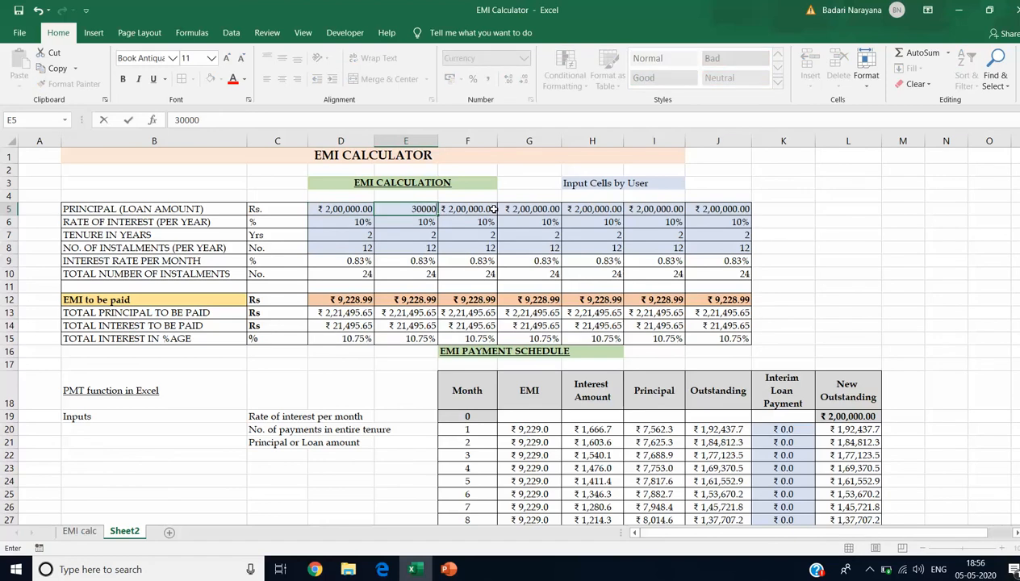
pyautogui.write('00,000')
pyautogui.press('Return')
pyautogui.click(408, 205)
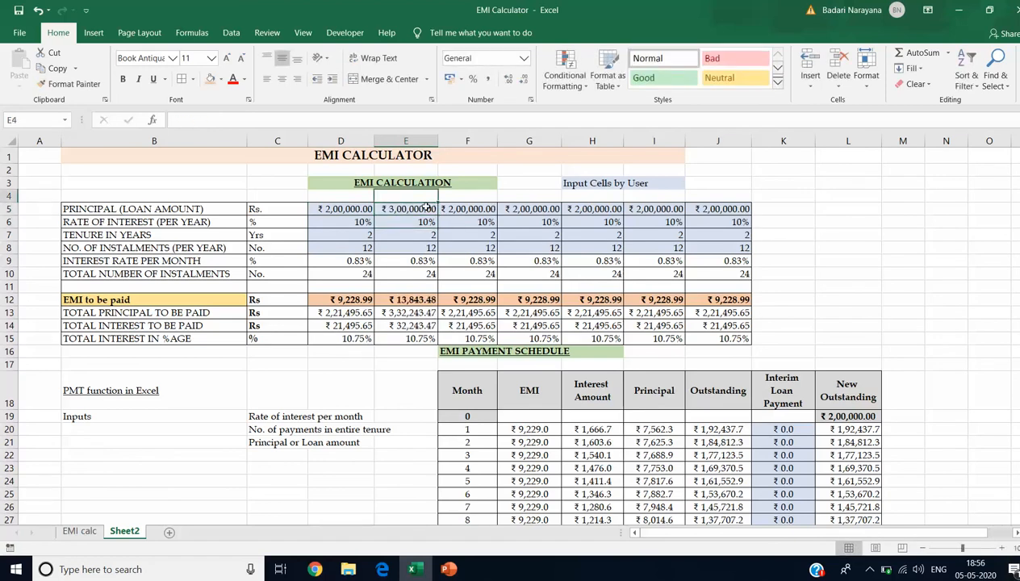
pyautogui.hotkey('ctrl', 'c')
pyautogui.click(448, 208)
pyautogui.moveTo(533, 209); pyautogui.dragTo(721, 209)
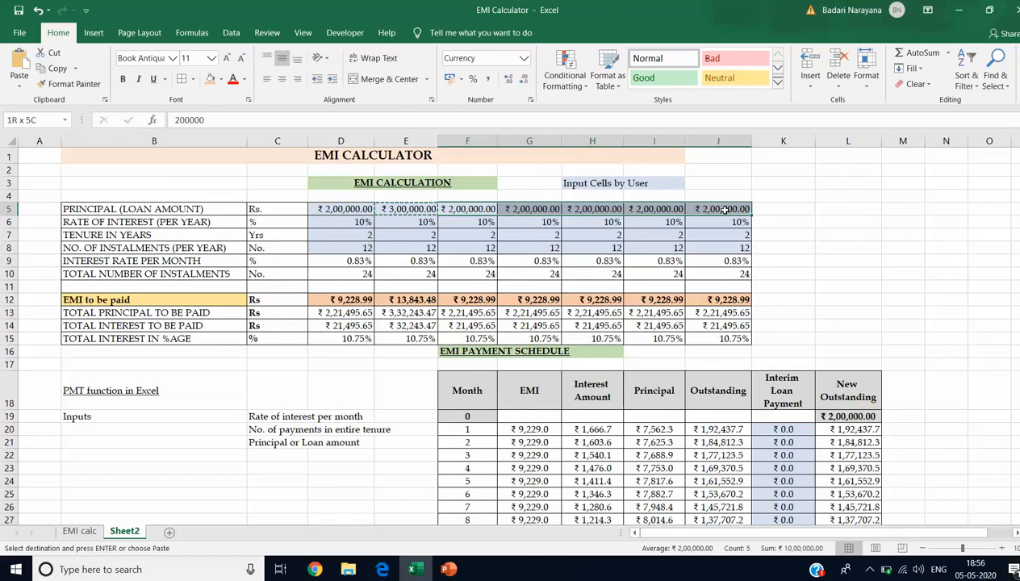
pyautogui.press('Return')
# Set the tenure to 3 years in F7 and 10 years in J7, and compare the results of these two loan scenarios.
pyautogui.click(551, 234)
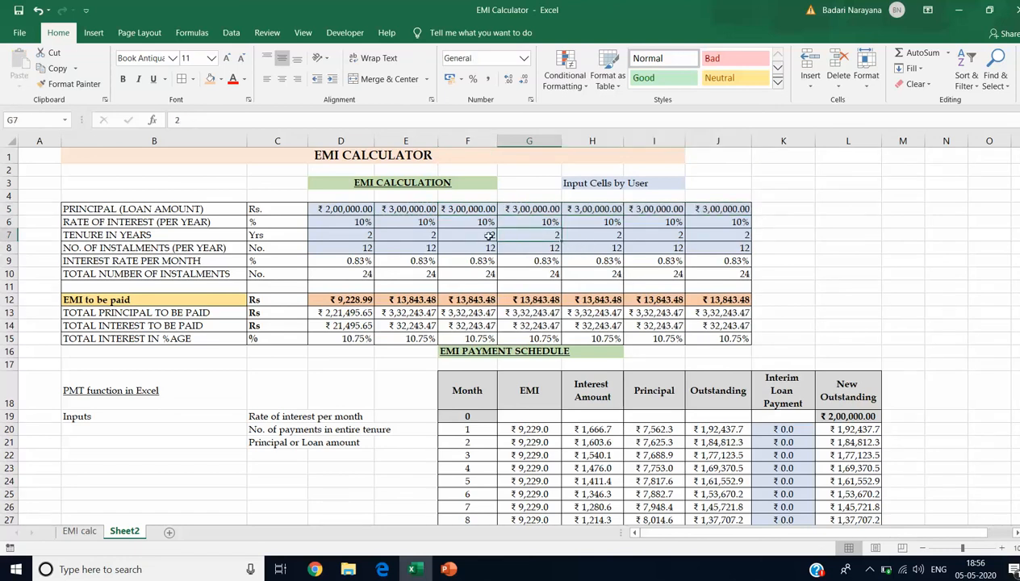
pyautogui.click(492, 235)
pyautogui.write('3')
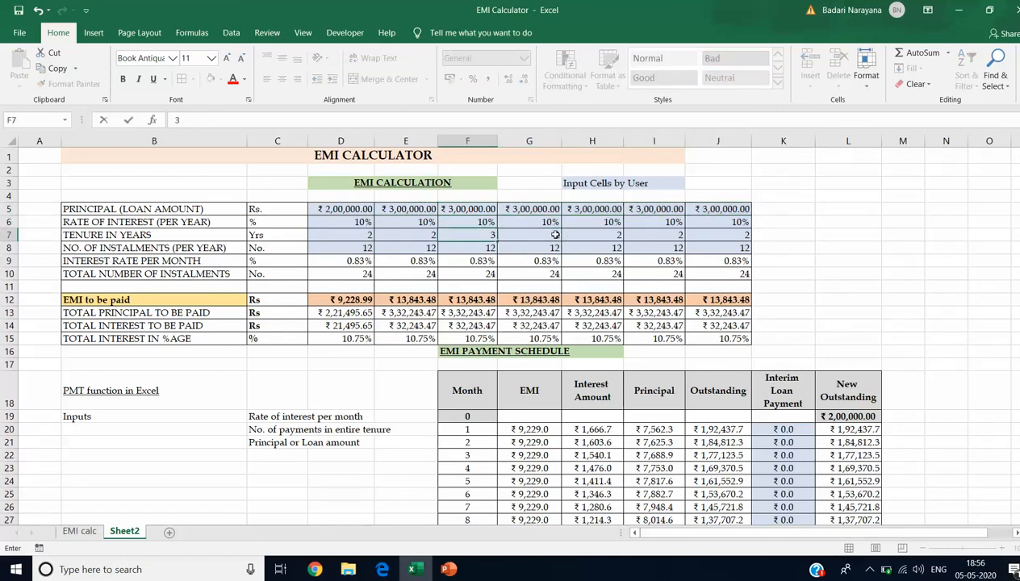
pyautogui.click(613, 235)
pyautogui.click(727, 235)
pyautogui.write('10')
pyautogui.press('Return')
pyautogui.click(721, 349)
pyautogui.moveTo(724, 208); pyautogui.dragTo(736, 338)
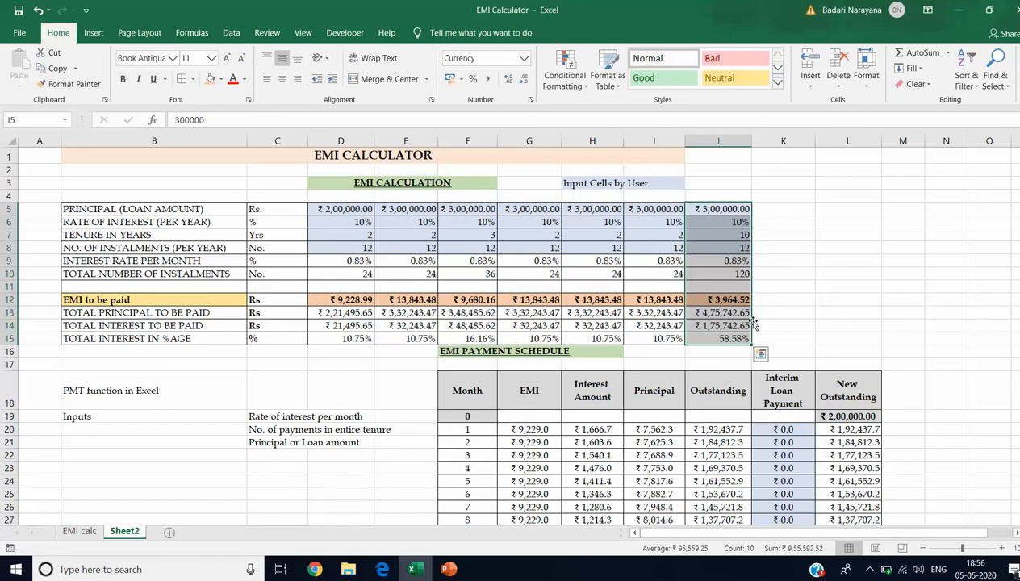
pyautogui.moveTo(482, 208); pyautogui.dragTo(480, 339)
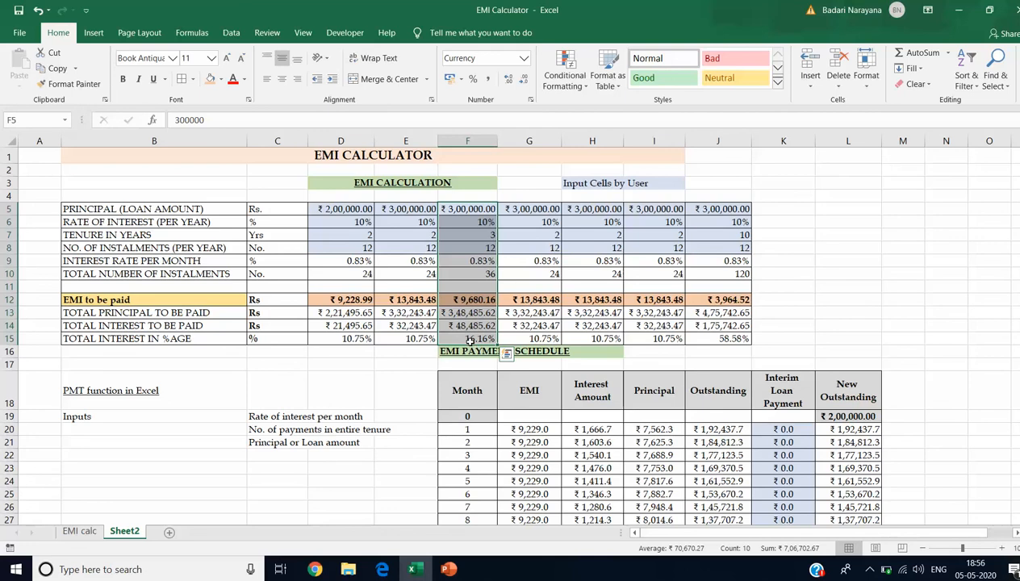
pyautogui.click(478, 214)
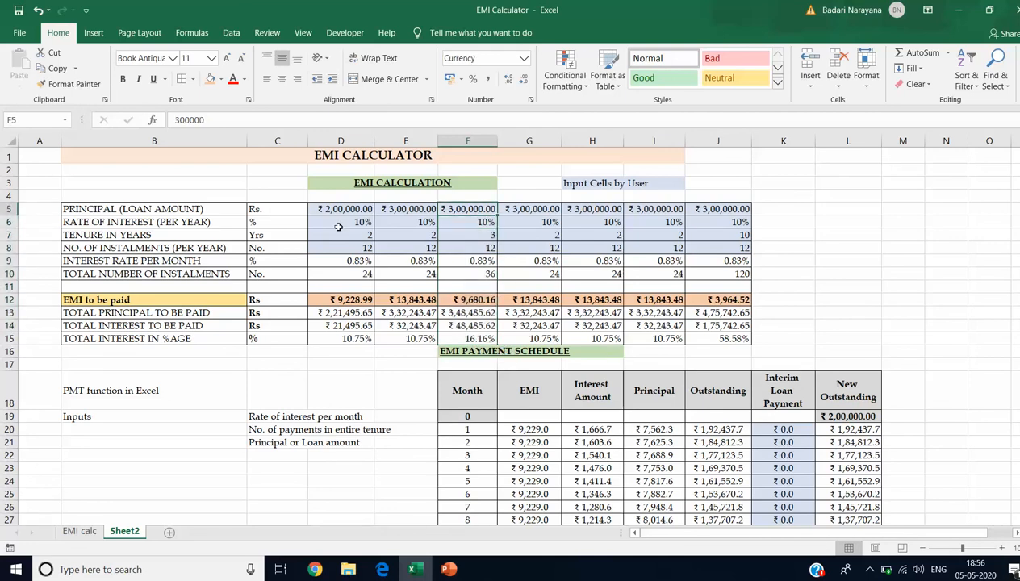